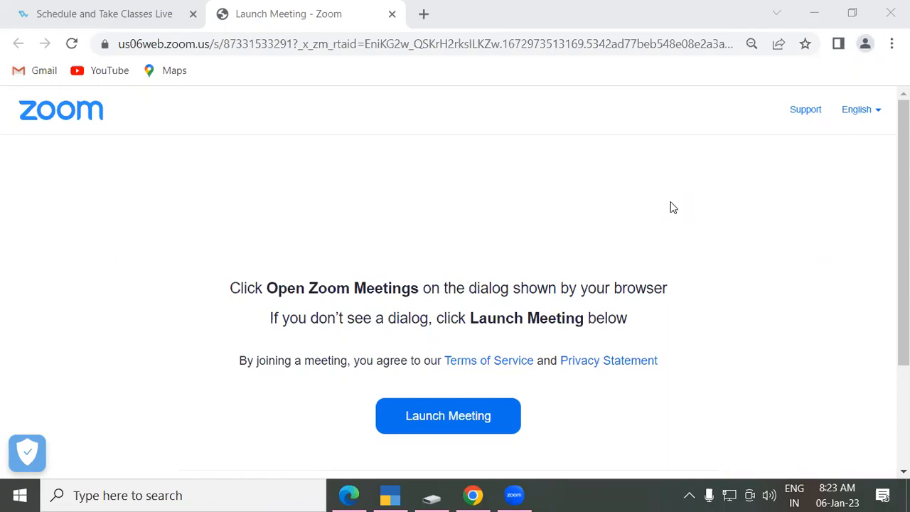
# Step: Switch from the Chrome Zoom launch page to the Tally Prime course PDF in Edge
pyautogui.click(349, 495)
# Step: Scroll the PDF from the product list to page 48 and highlight the Purchase Voucher heading
pyautogui.scroll(-3, 260, 292)
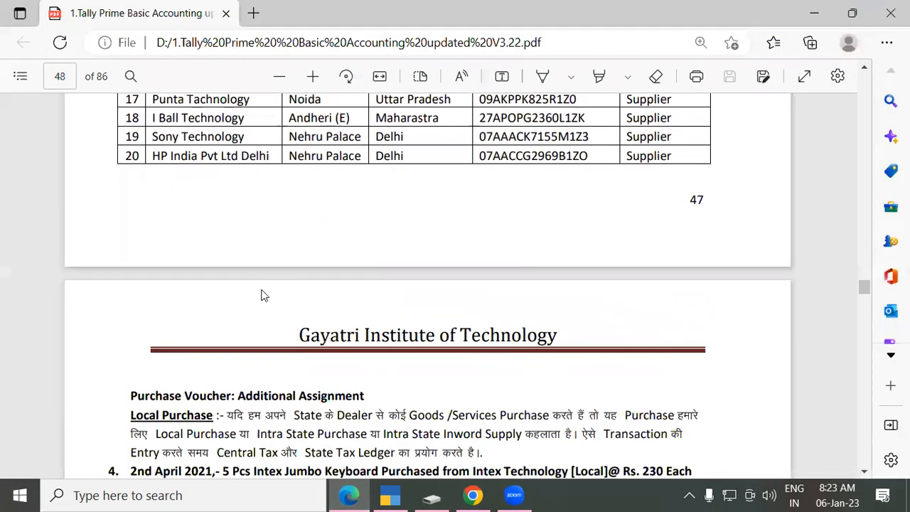
pyautogui.scroll(3, 260, 292)
pyautogui.scroll(10, 260, 292)
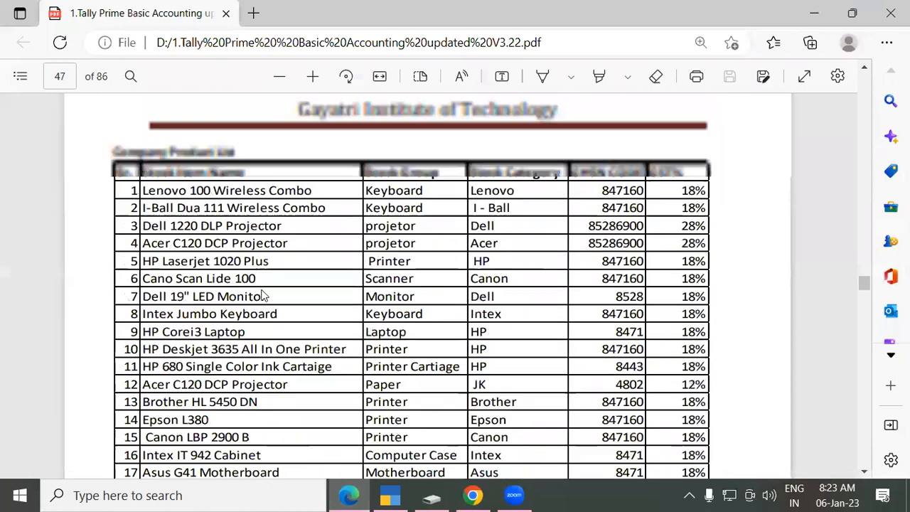
pyautogui.scroll(-5, 228, 177)
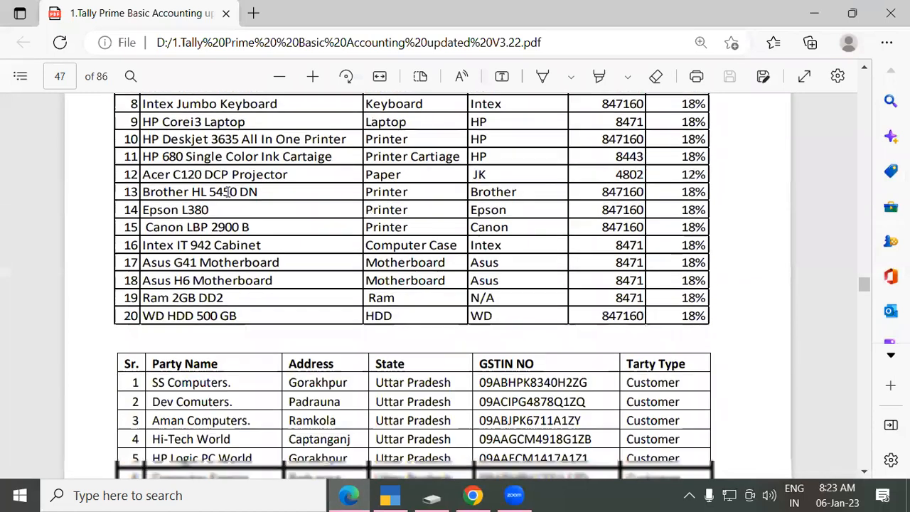
pyautogui.scroll(-1, 227, 191)
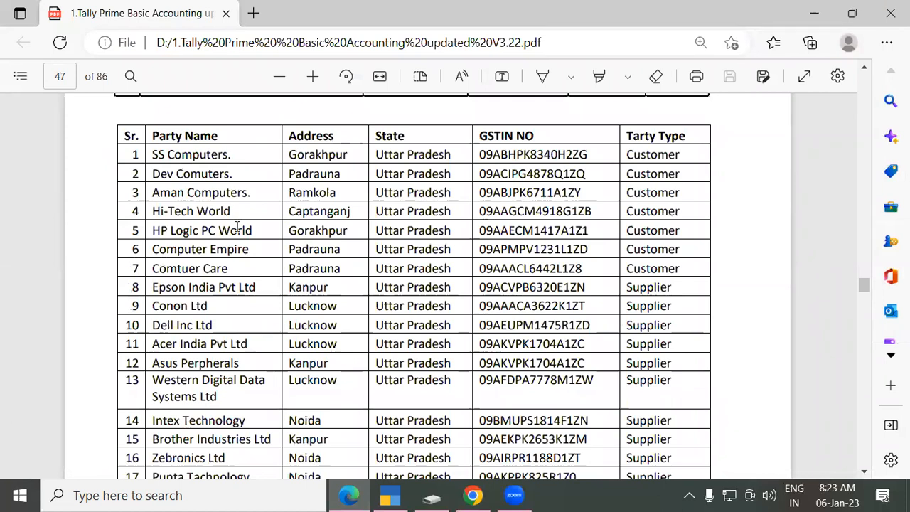
pyautogui.scroll(-4, 231, 199)
pyautogui.scroll(-4, 235, 199)
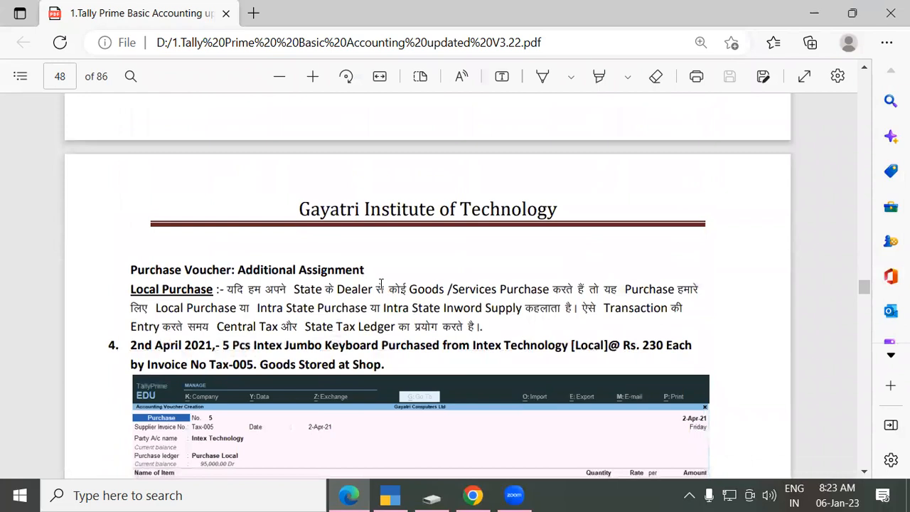
pyautogui.scroll(-2, 300, 238)
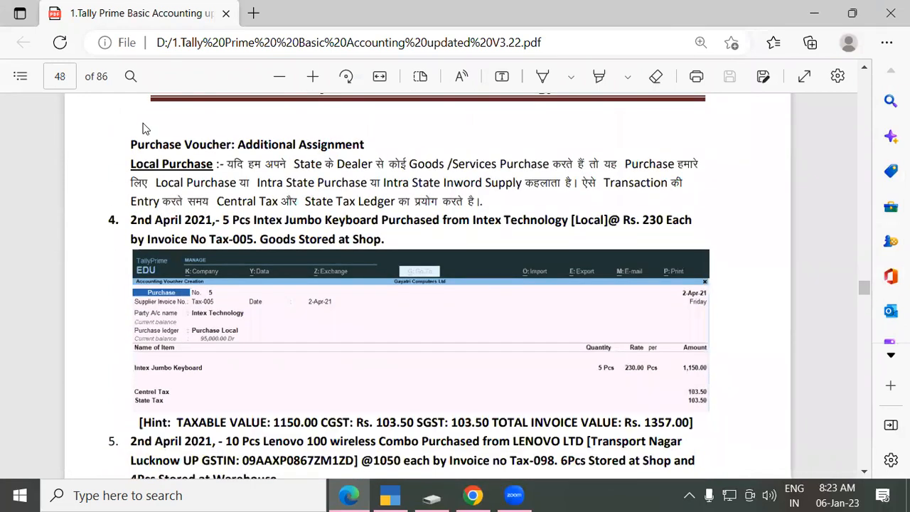
pyautogui.moveTo(130, 143); pyautogui.dragTo(213, 140)
pyautogui.click(213, 140)
pyautogui.moveTo(129, 141); pyautogui.dragTo(212, 140)
pyautogui.click(224, 140)
pyautogui.moveTo(133, 165); pyautogui.dragTo(212, 165)
pyautogui.click(163, 163)
pyautogui.moveTo(132, 165); pyautogui.dragTo(206, 165)
pyautogui.click(203, 165)
pyautogui.moveTo(217, 202); pyautogui.dragTo(269, 200)
pyautogui.click(269, 200)
pyautogui.moveTo(131, 219); pyautogui.dragTo(250, 222)
pyautogui.click(213, 218)
pyautogui.click(244, 223)
pyautogui.click(253, 222)
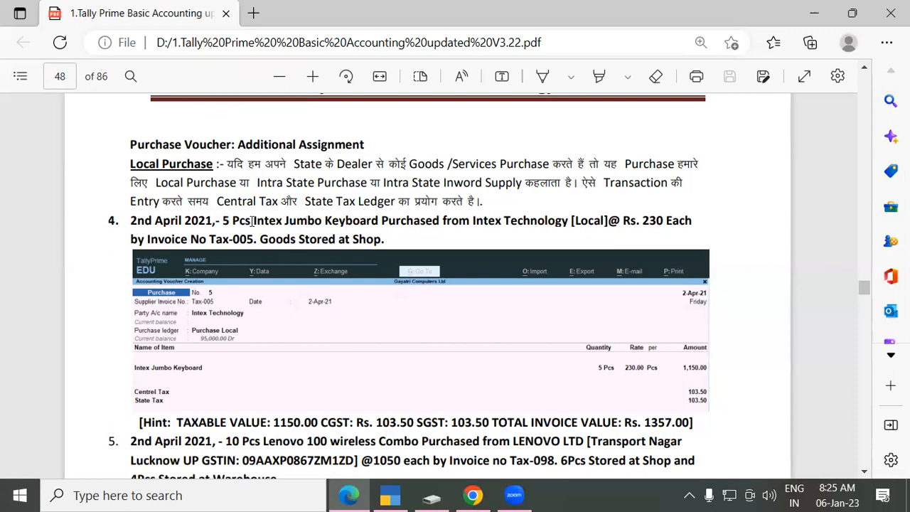
pyautogui.moveTo(253, 220); pyautogui.dragTo(379, 220)
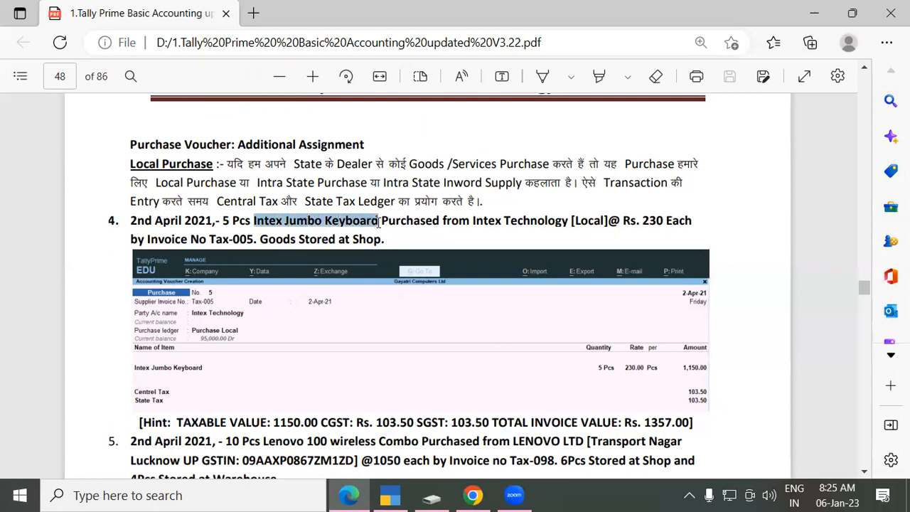
pyautogui.click(425, 224)
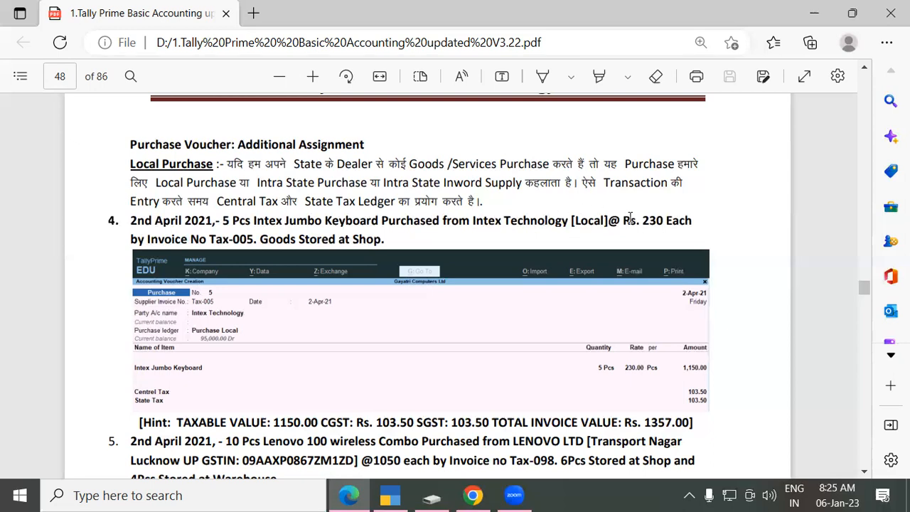
pyautogui.moveTo(644, 220); pyautogui.dragTo(662, 221)
pyautogui.click(662, 221)
pyautogui.moveTo(202, 237); pyautogui.dragTo(230, 238)
pyautogui.click(230, 237)
# Step: Open Vouchers from Gateway of Tally, switch to Purchase (F9) and choose Item Invoice mode
pyautogui.click(391, 496)
pyautogui.press('Down')
pyautogui.press('Down')
pyautogui.press('Down')
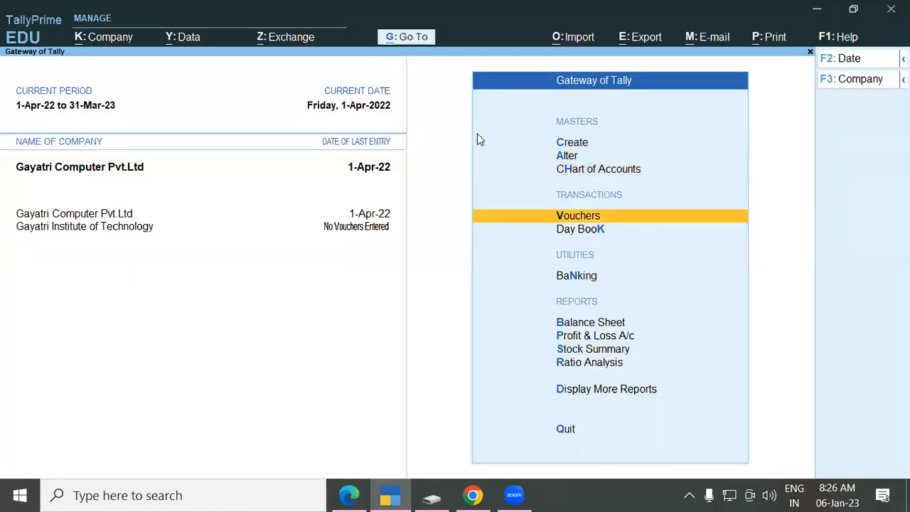
pyautogui.press('Return')
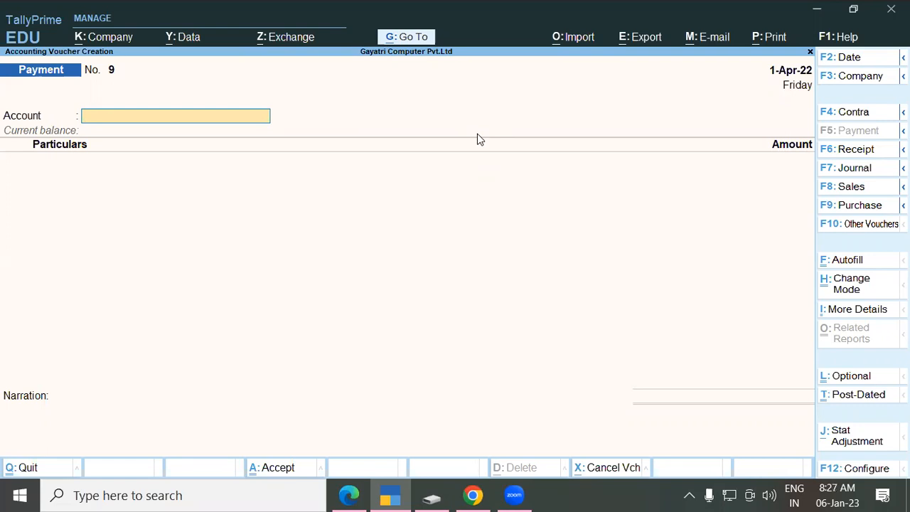
pyautogui.press('F9')
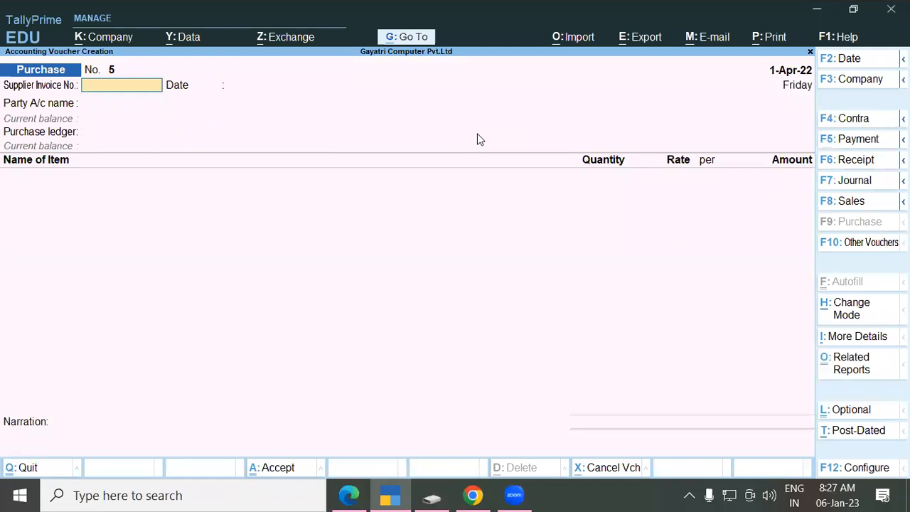
pyautogui.hotkey('ctrl', 'h')
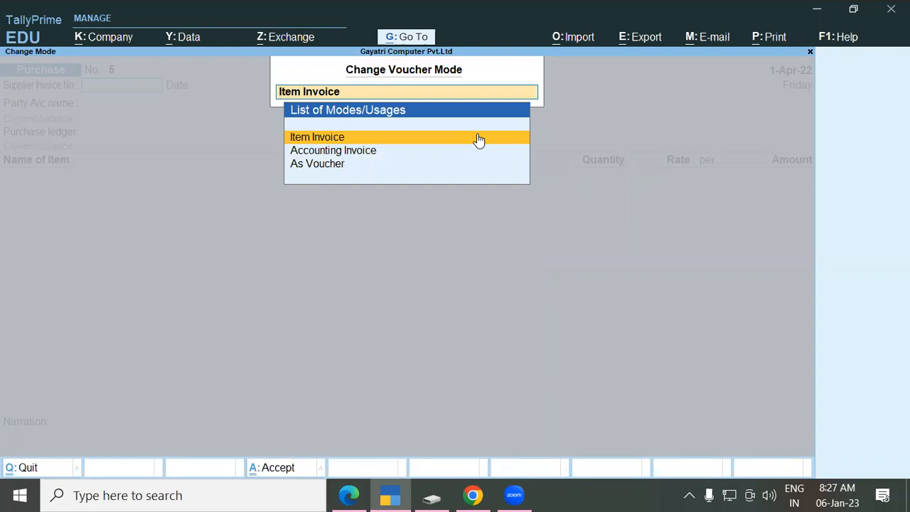
pyautogui.click(478, 133)
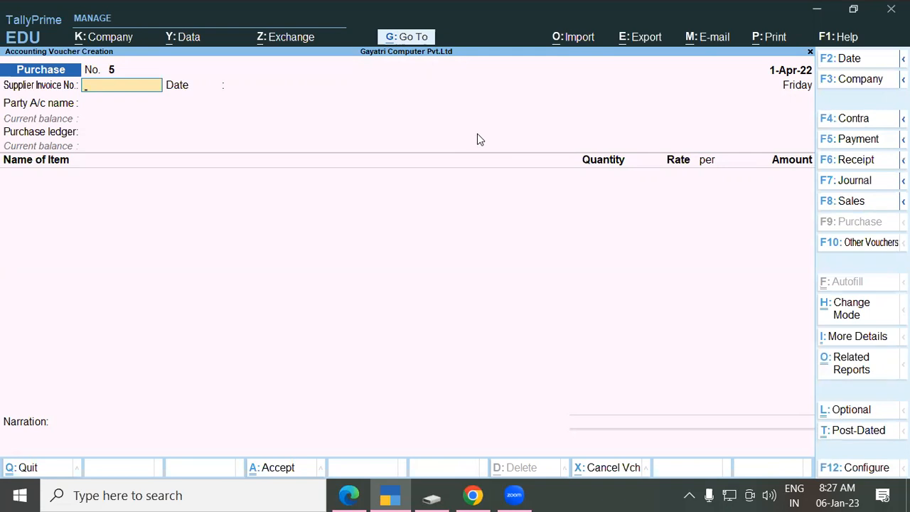
pyautogui.hotkey('alt', 'Tab')
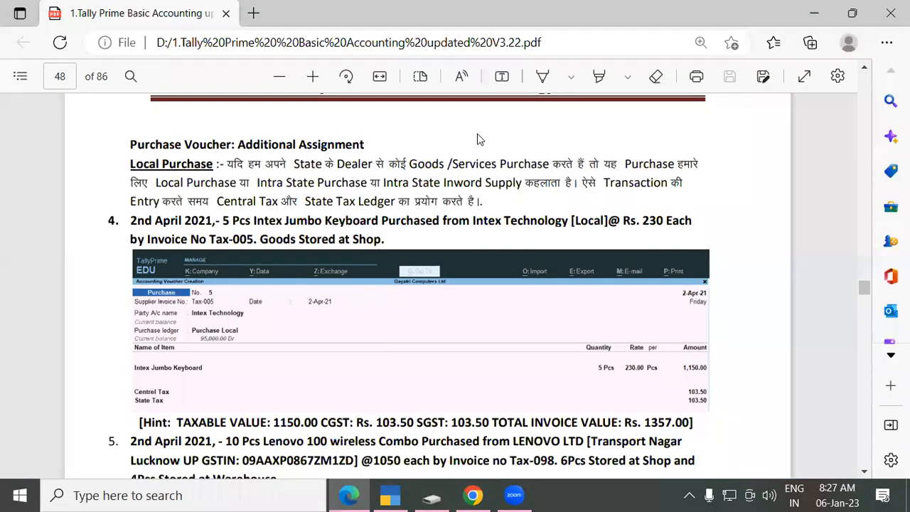
# Step: Enter supplier invoice number Tax-005 and accept the 1-Apr-22 date
pyautogui.hotkey('alt', 'Tab')
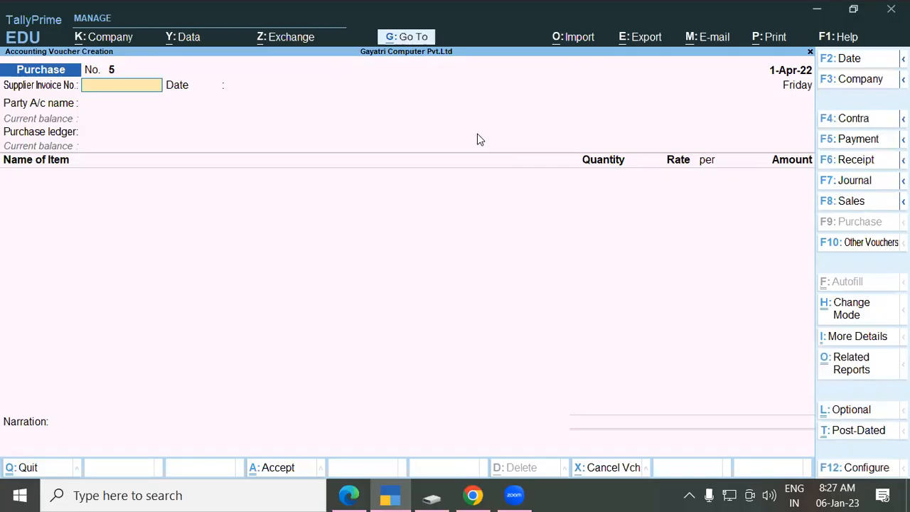
pyautogui.write('Tax-005')
pyautogui.press('Return')
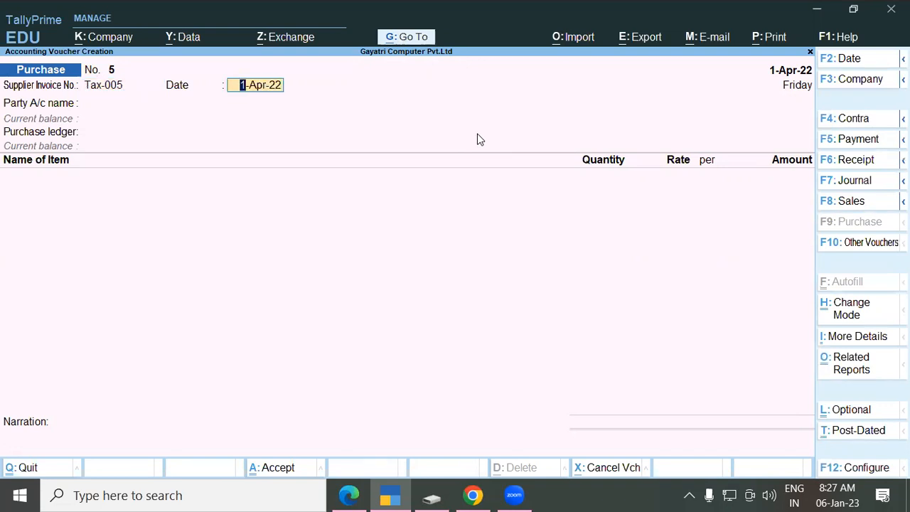
pyautogui.press('Return')
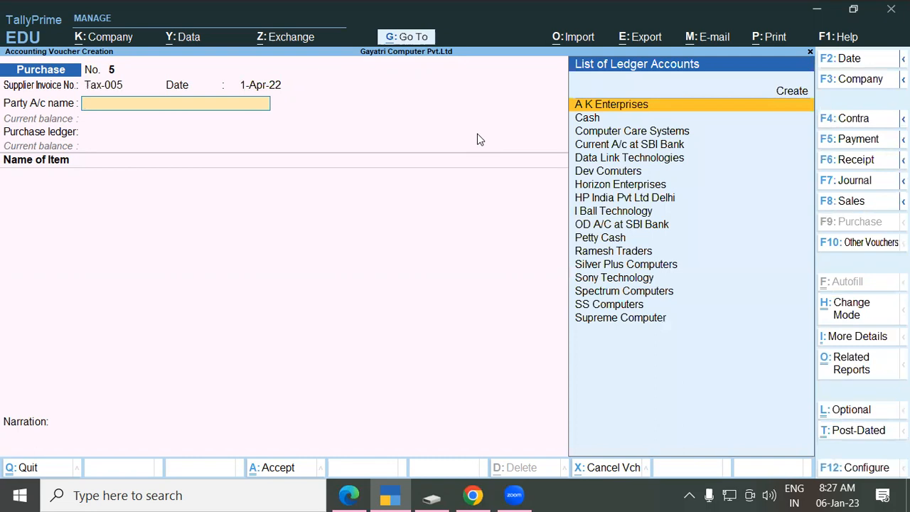
# Step: Check the PDF for the party name, then start creating a new party ledger
pyautogui.hotkey('alt', 'Tab')
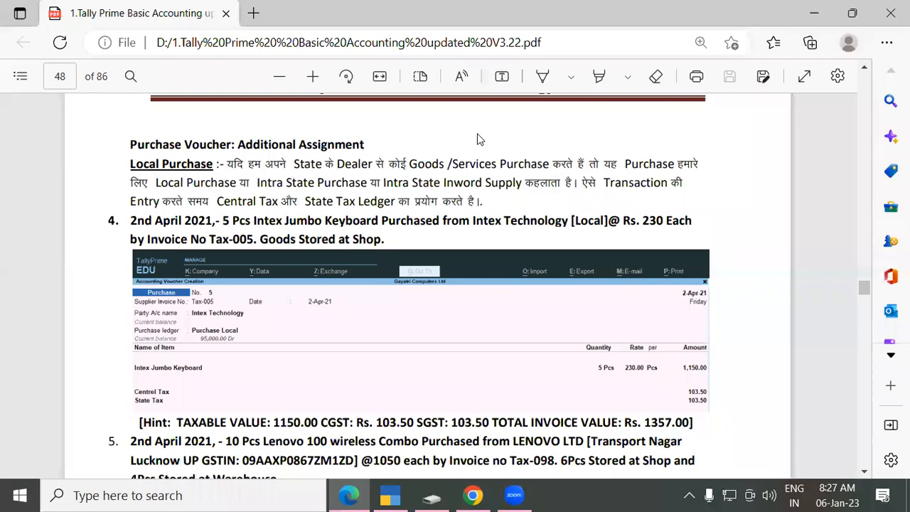
pyautogui.hotkey('alt', 'Tab')
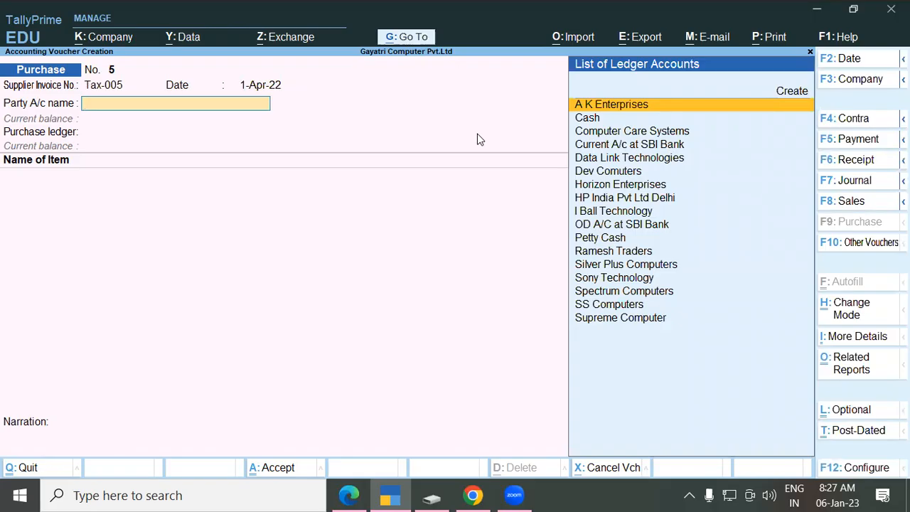
pyautogui.write('In')
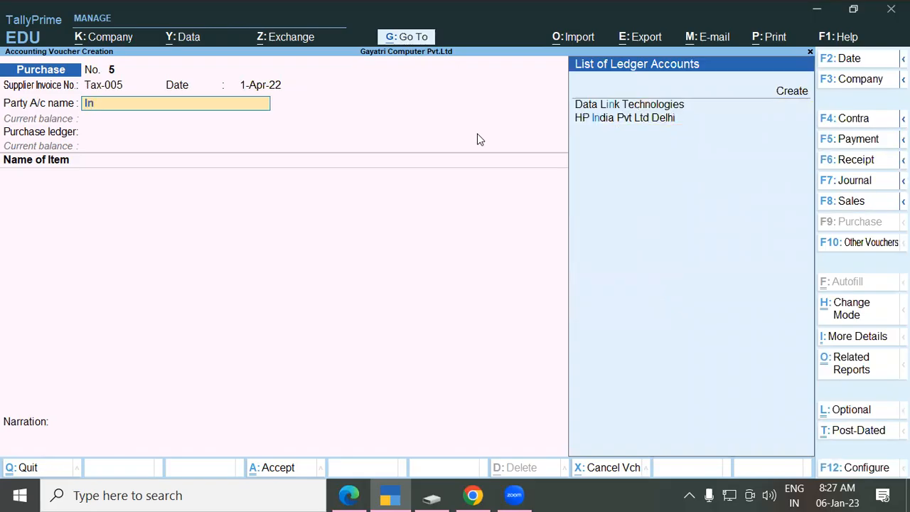
pyautogui.press('BackSpace')
pyautogui.press('BackSpace')
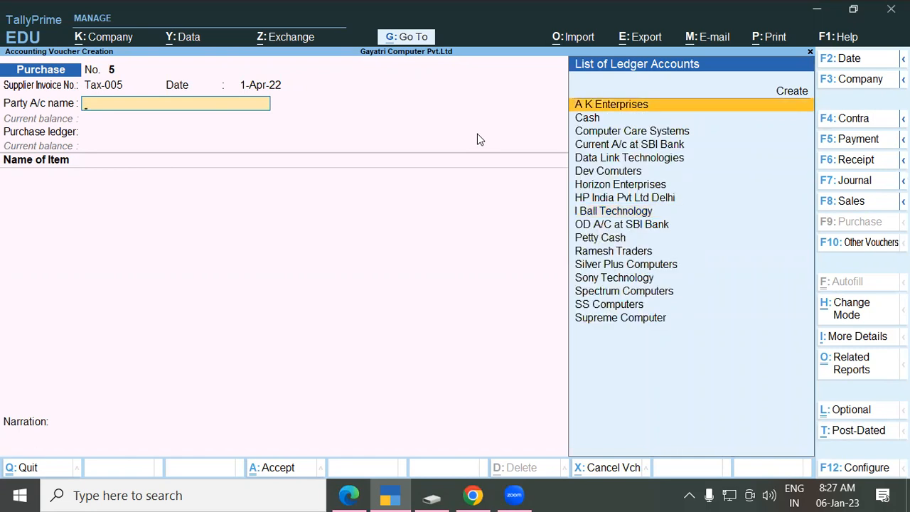
pyautogui.hotkey('alt', 'c')
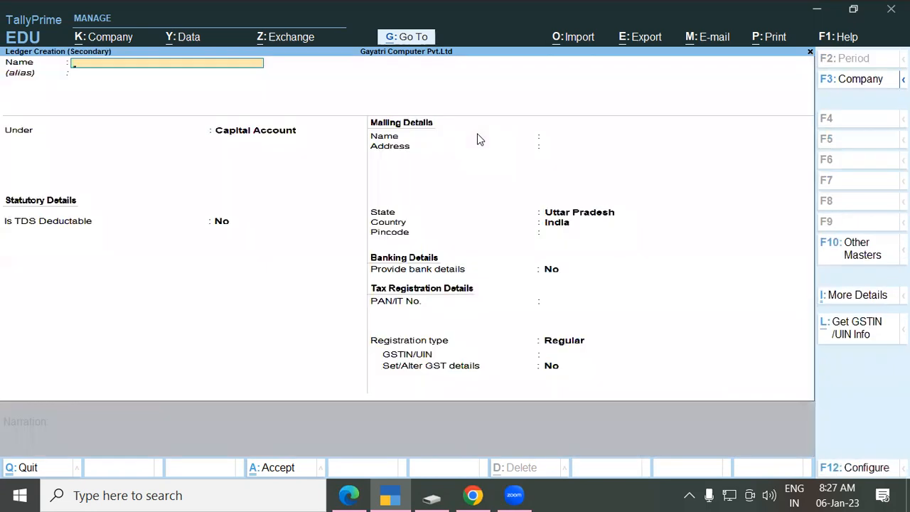
# Step: Name the ledger Intex Technology under Sundry Creditors, keeping bill-by-bill balances Yes
pyautogui.write('Intex Technology')
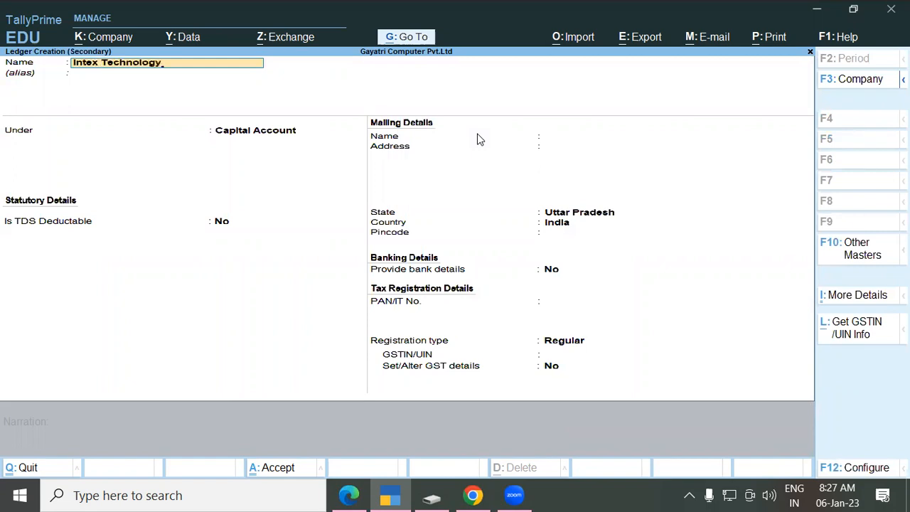
pyautogui.press('Return')
pyautogui.press('Return')
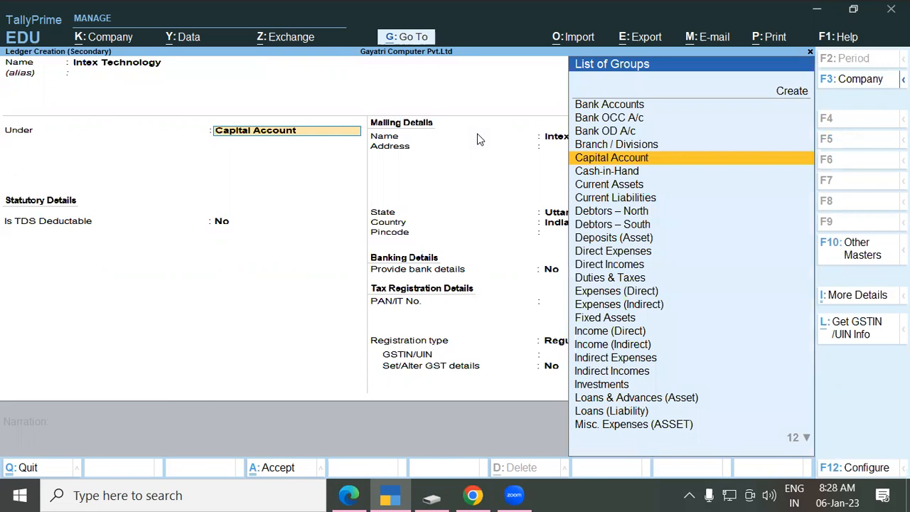
pyautogui.write('Sun')
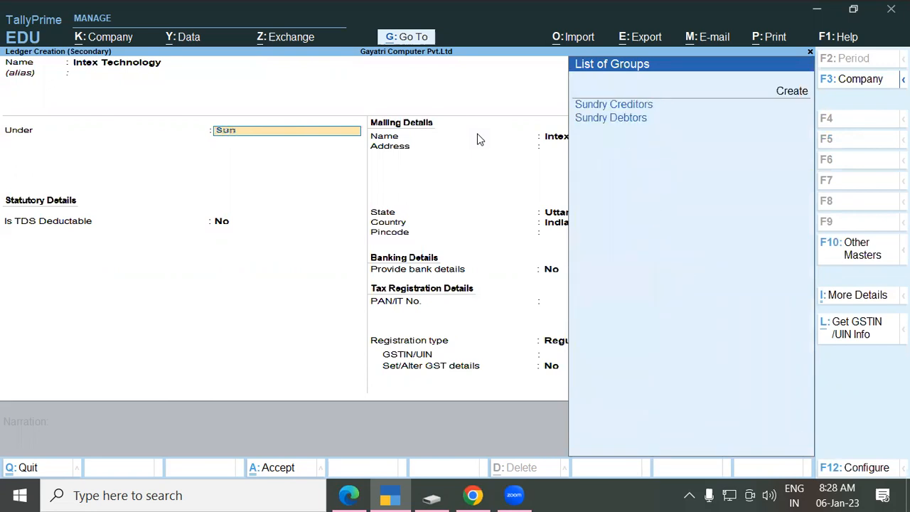
pyautogui.press('Return')
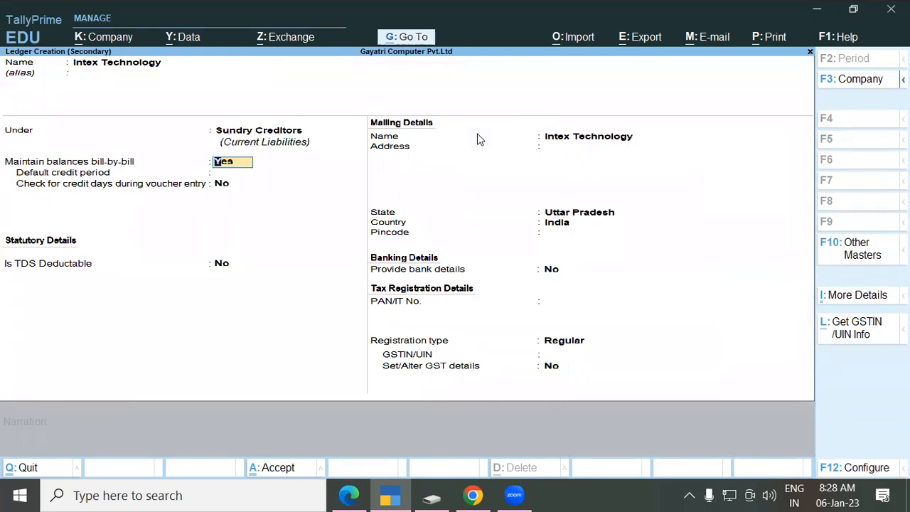
pyautogui.press('Return')
pyautogui.press('Return')
pyautogui.press('Return')
pyautogui.press('Return')
pyautogui.press('Return')
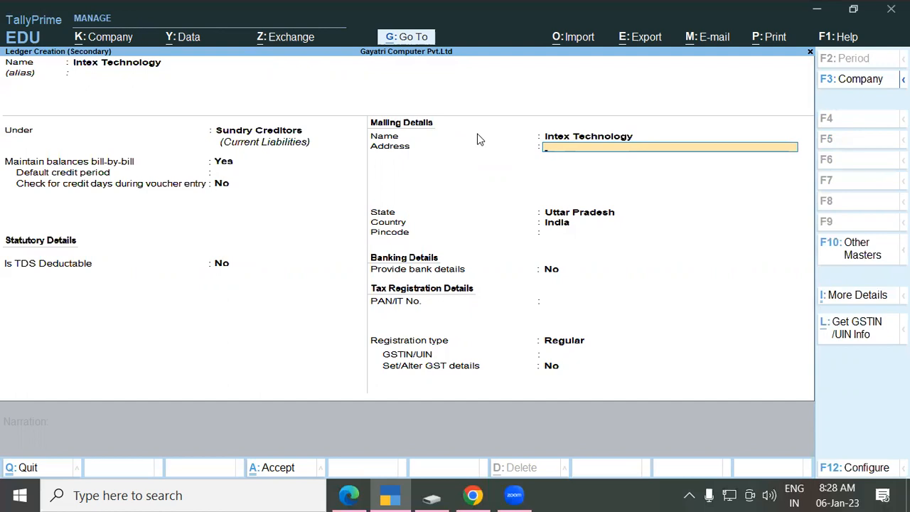
# Step: Give the ledger address Noida, state Uttar Pradesh, Regular GST registration and the supplier's GSTIN
pyautogui.write('Noida')
pyautogui.press('Return')
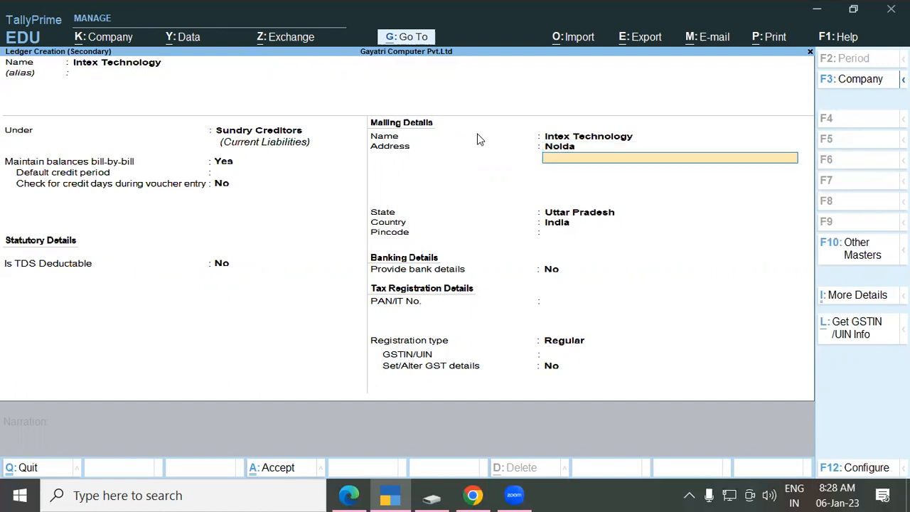
pyautogui.press('Return')
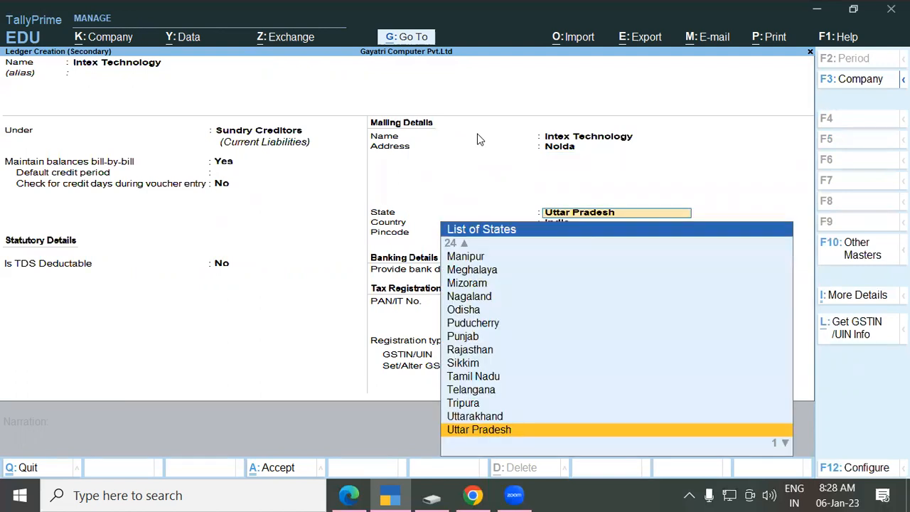
pyautogui.press('Return')
pyautogui.press('Return')
pyautogui.press('Return')
pyautogui.press('Return')
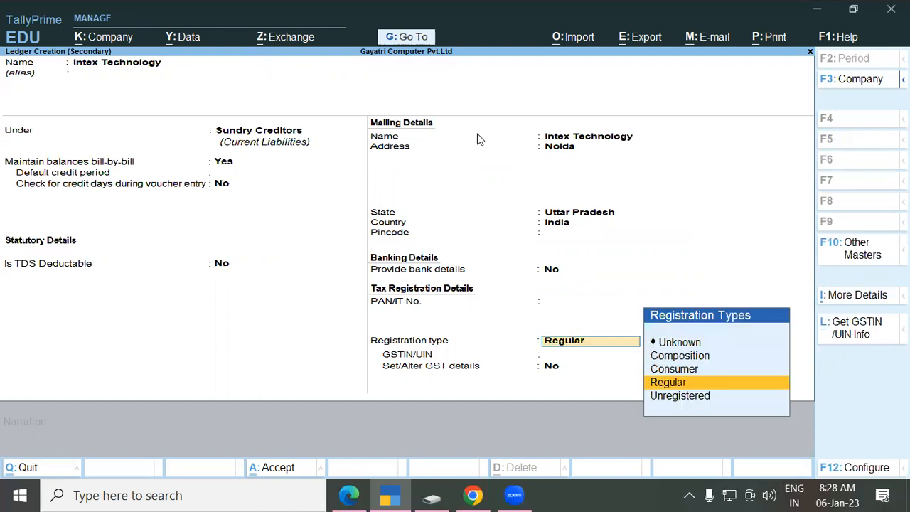
pyautogui.press('Return')
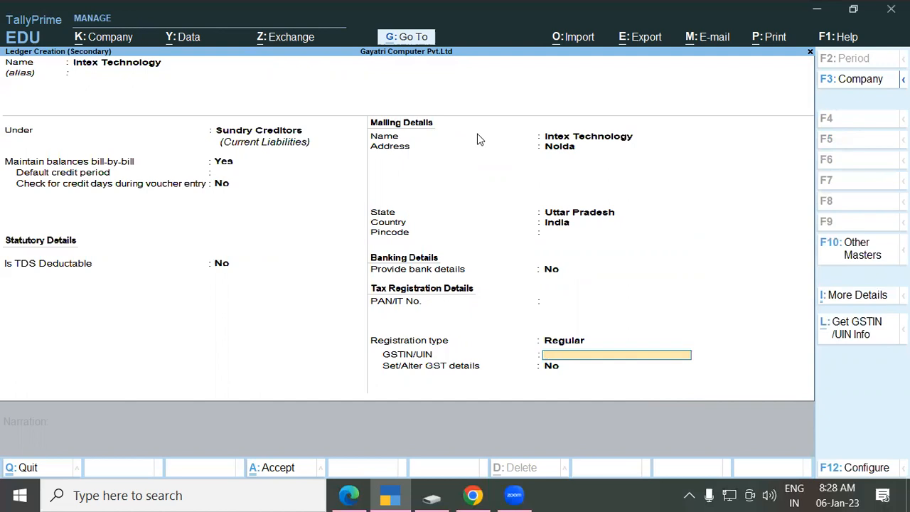
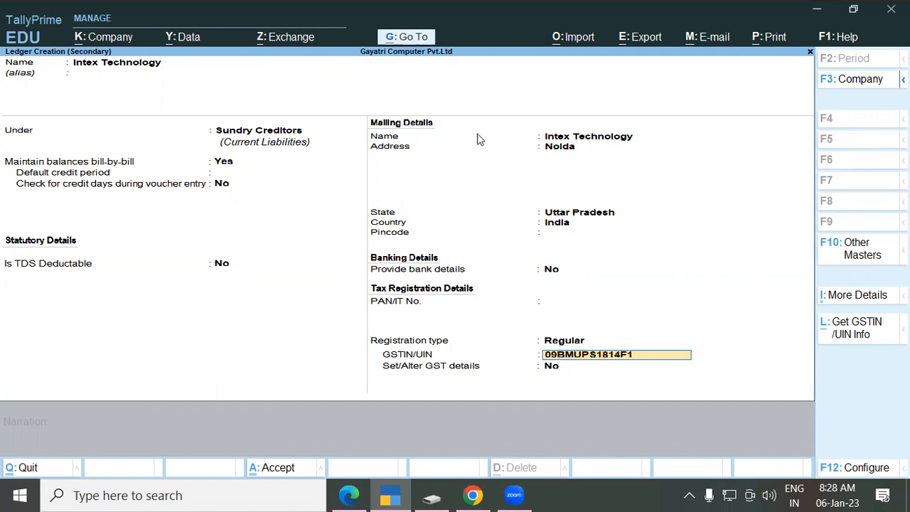
pyautogui.press('Return')
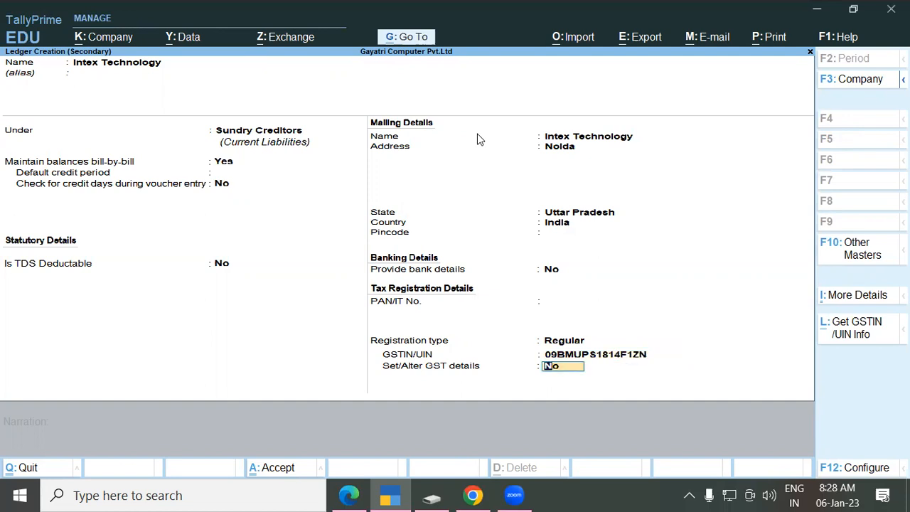
pyautogui.press('Return')
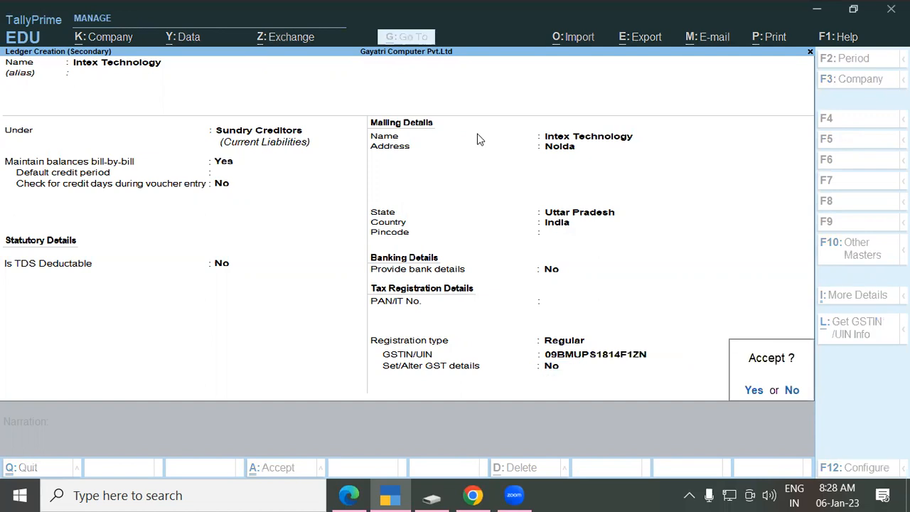
pyautogui.press('Return')
# Step: Accept the Intex Technology ledger and move past the Receipt Details fields
pyautogui.press('Return')
pyautogui.press('Return')
pyautogui.press('Return')
pyautogui.press('Return')
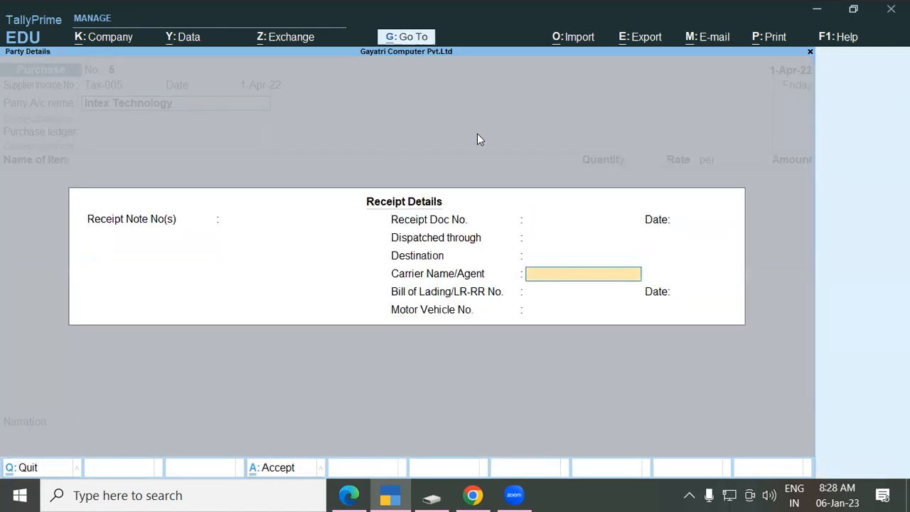
pyautogui.press('Return')
pyautogui.press('Return')
pyautogui.press('Return')
pyautogui.press('Return')
pyautogui.press('Return')
pyautogui.press('Return')
pyautogui.press('Return')
pyautogui.press('Return')
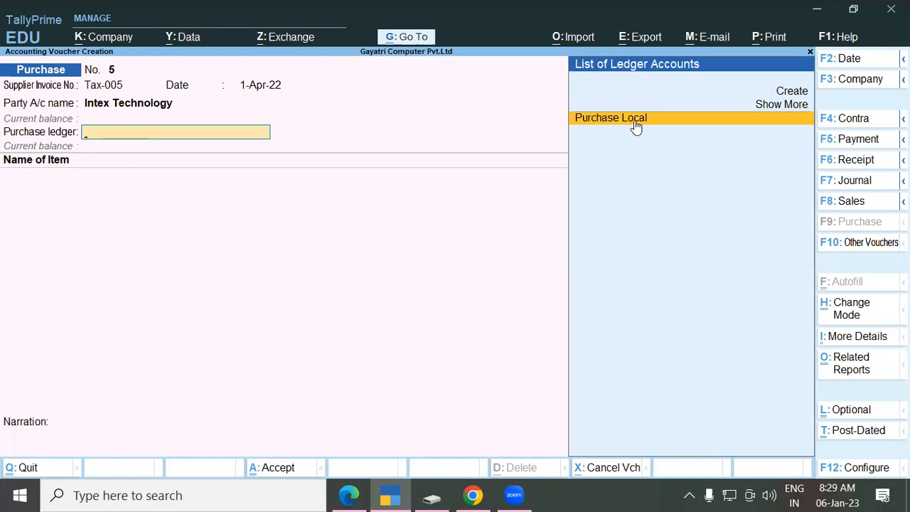
# Step: Create a Purchase Interstate ledger under Purchase Accounts with GST supply type Goods
pyautogui.hotkey('alt', 'c')
pyautogui.write('Purchaser')
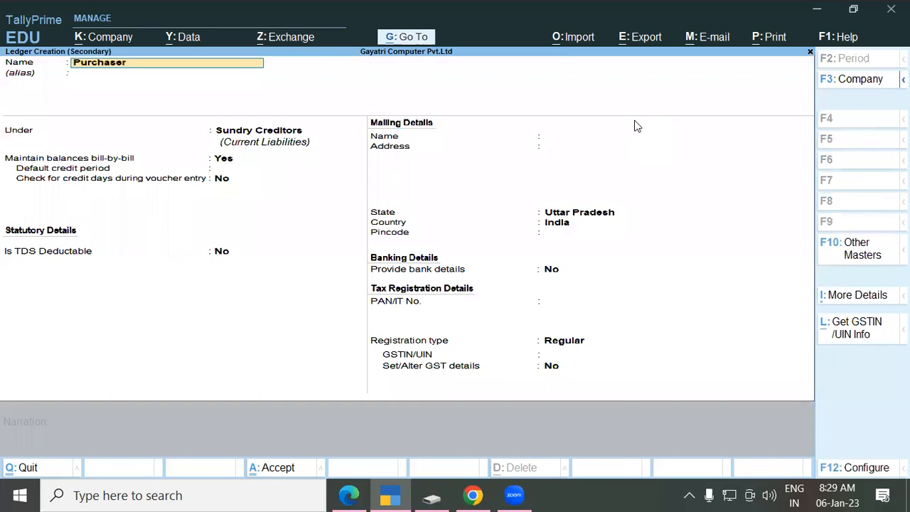
pyautogui.press('BackSpace')
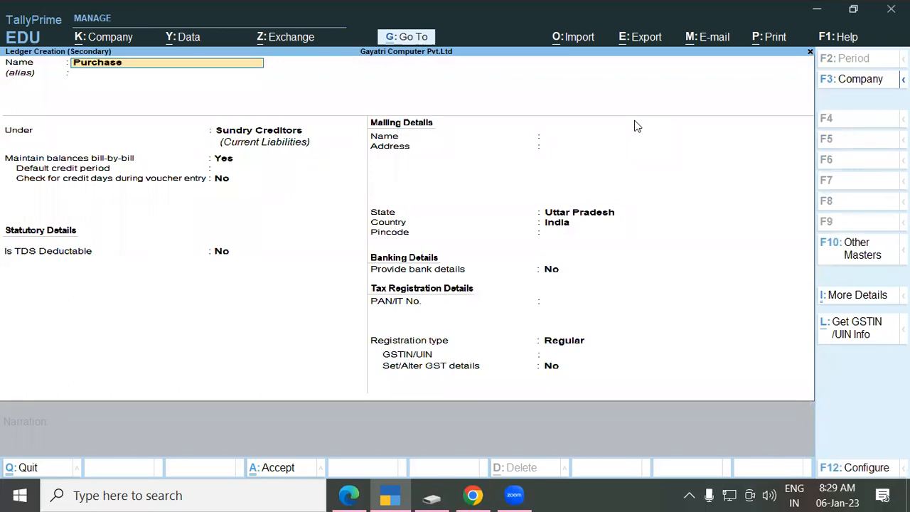
pyautogui.write('Interstate')
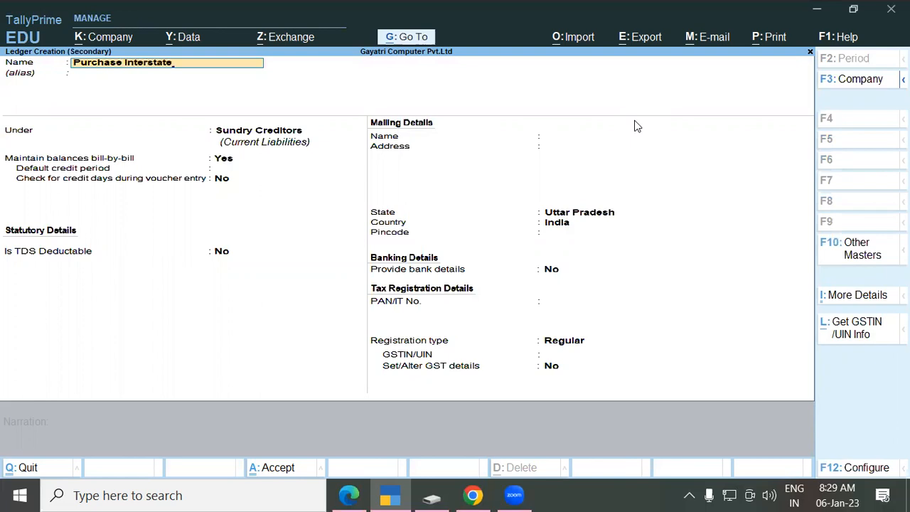
pyautogui.press('Return')
pyautogui.write('Pu')
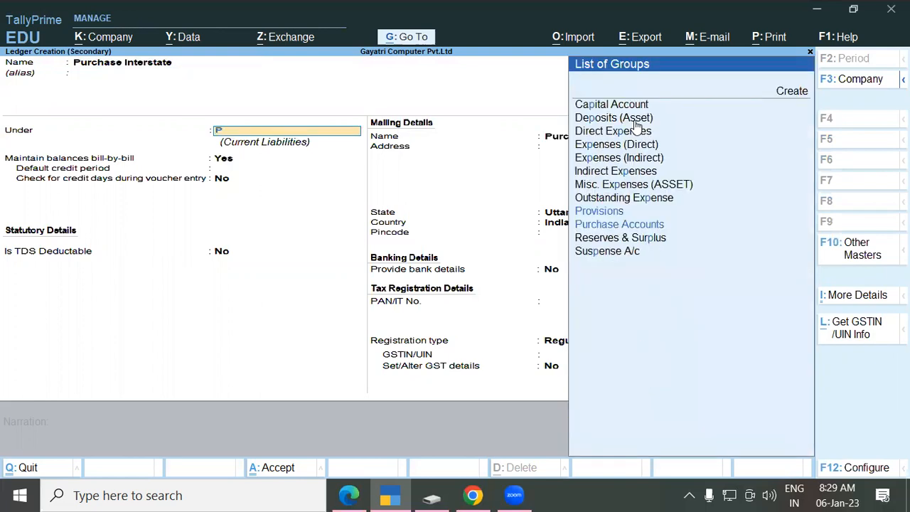
pyautogui.press('Return')
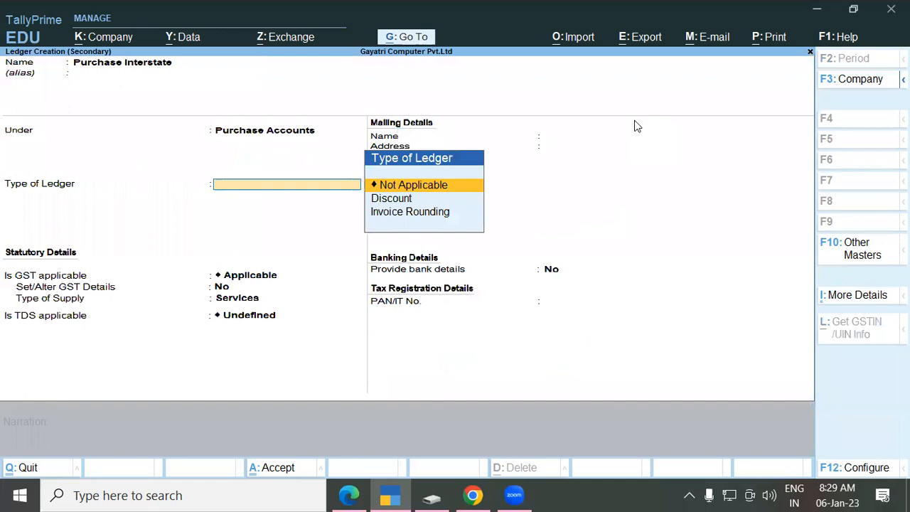
pyautogui.press('Return')
pyautogui.press('Return')
pyautogui.press('Return')
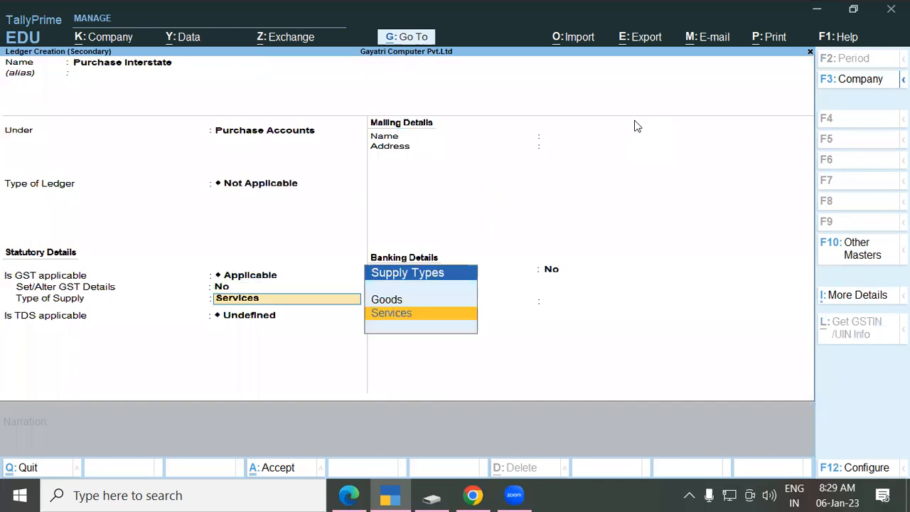
pyautogui.press('Up')
pyautogui.press('Return')
pyautogui.press('Return')
pyautogui.press('Return')
pyautogui.press('Return')
pyautogui.press('Return')
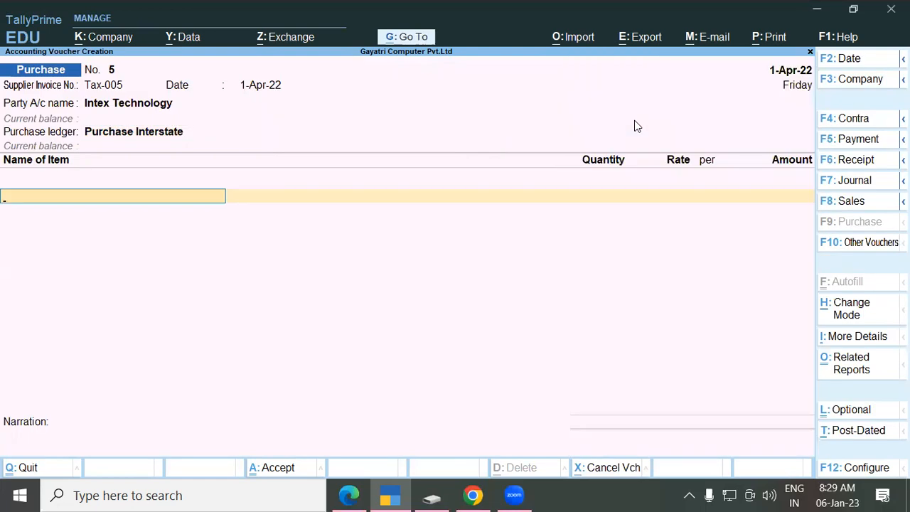
# Step: Change the voucher's purchase ledger from Purchase Interstate to Purchase Local
pyautogui.press('BackSpace')
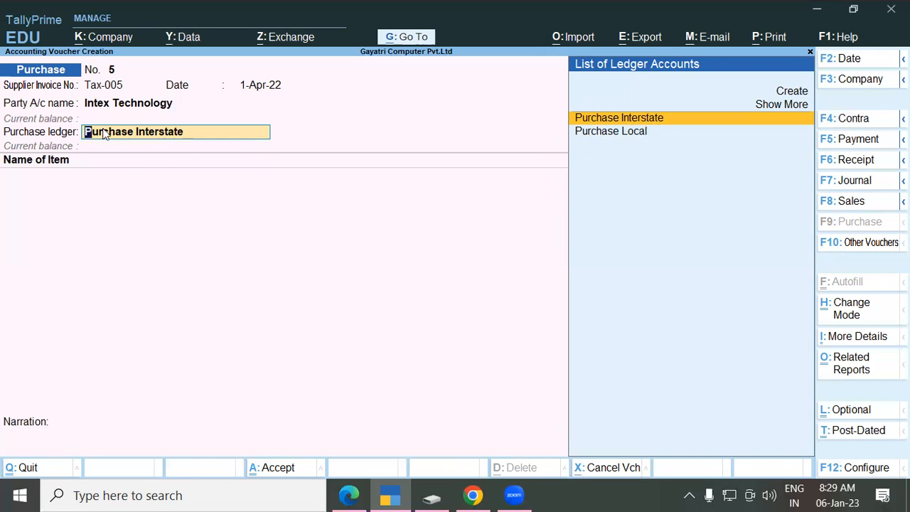
pyautogui.press('Down')
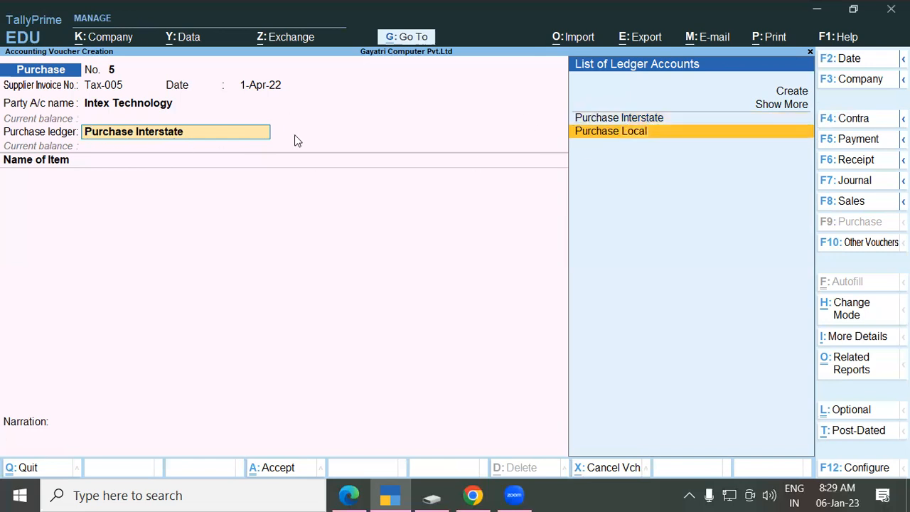
pyautogui.press('Return')
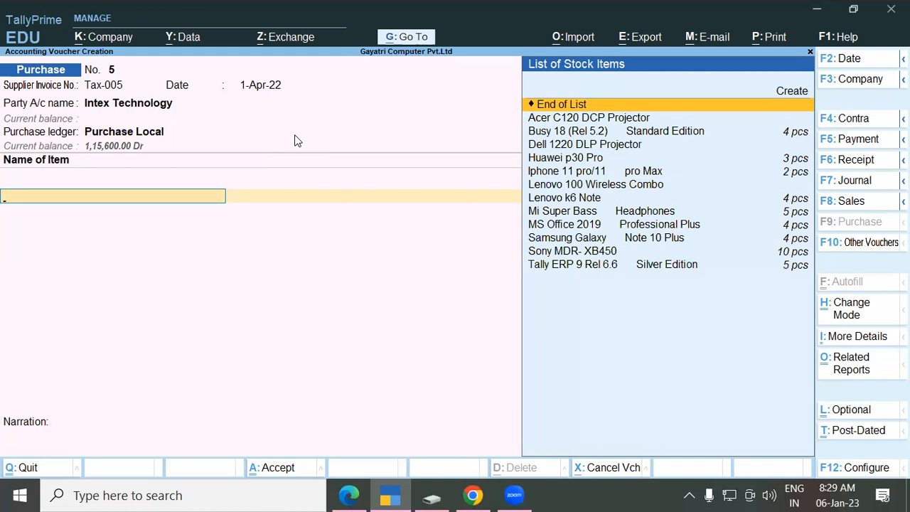
# Step: Check the PDF for the item details, then start creating a new stock item
pyautogui.hotkey('alt', 'Tab')
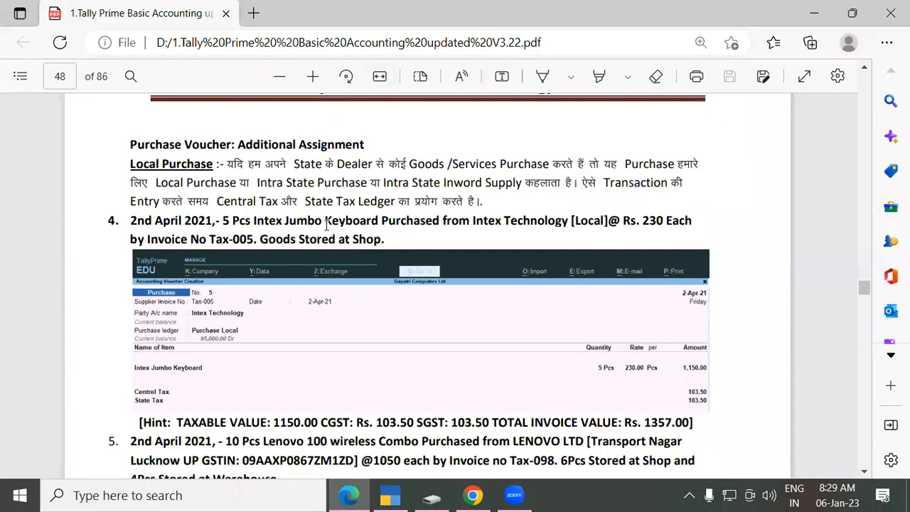
pyautogui.hotkey('alt', 'Tab')
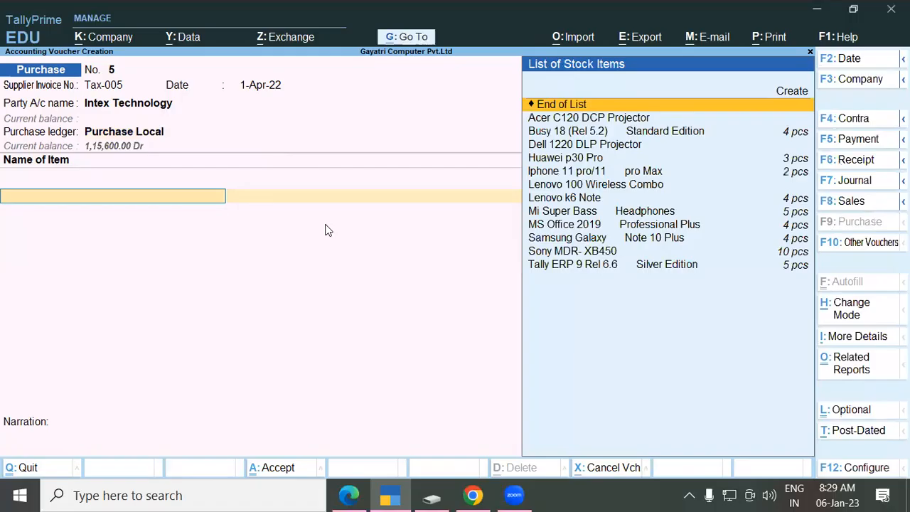
pyautogui.write('i')
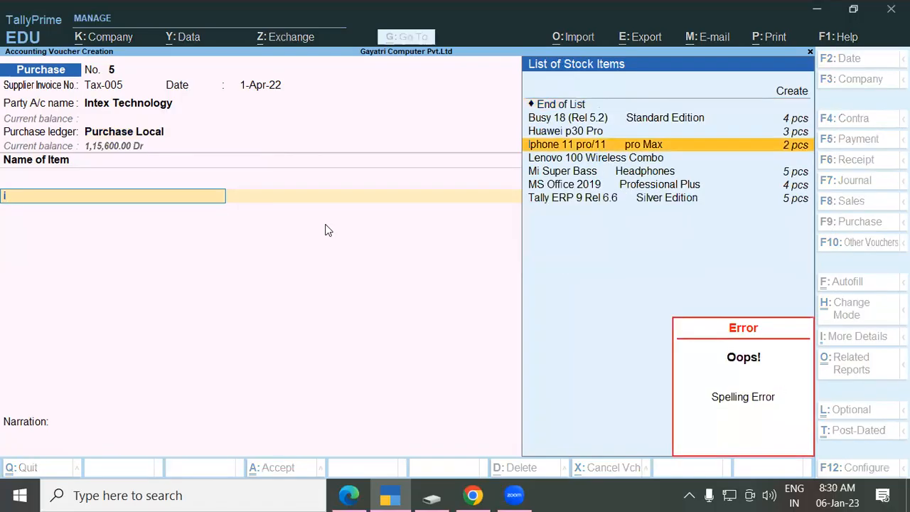
pyautogui.press('BackSpace')
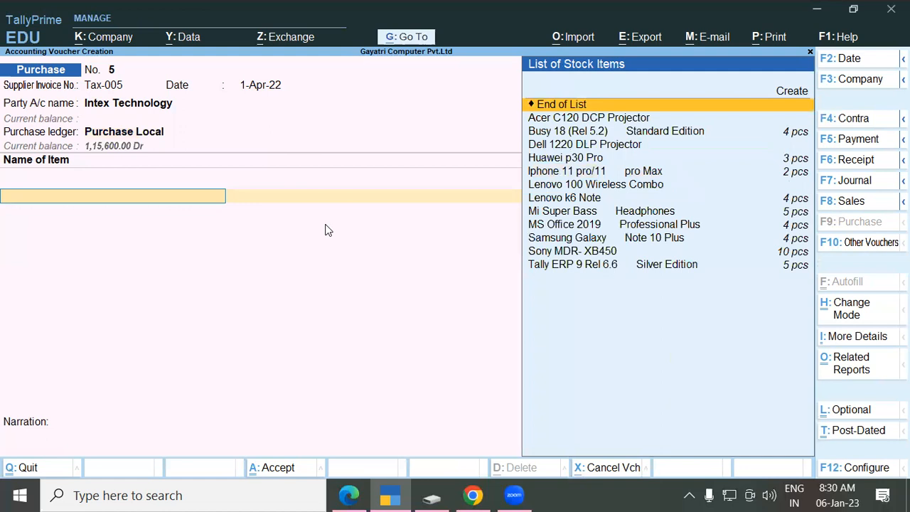
pyautogui.hotkey('alt', 'c')
# Step: Create stock item Intex Jumbo Keybaord under Keyboard, new category Intex, pcs units, GST goods
pyautogui.write('Intex J')
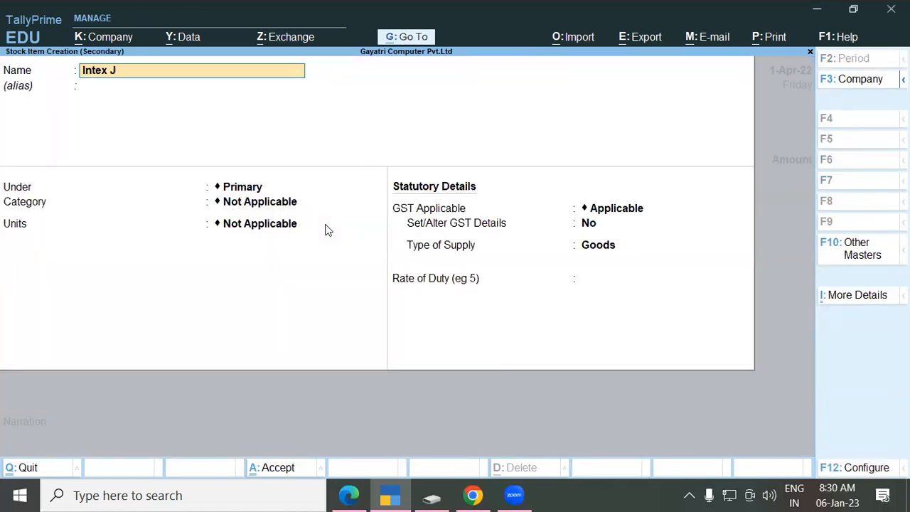
pyautogui.write('umbo Keybaord')
pyautogui.press('Return')
pyautogui.press('Return')
pyautogui.write('Ke')
pyautogui.press('Return')
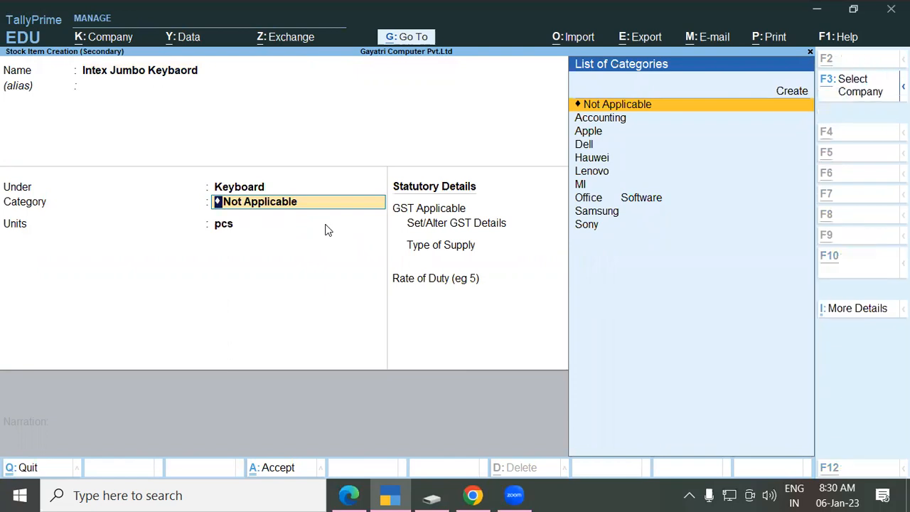
pyautogui.hotkey('alt', 'c')
pyautogui.write('Intex')
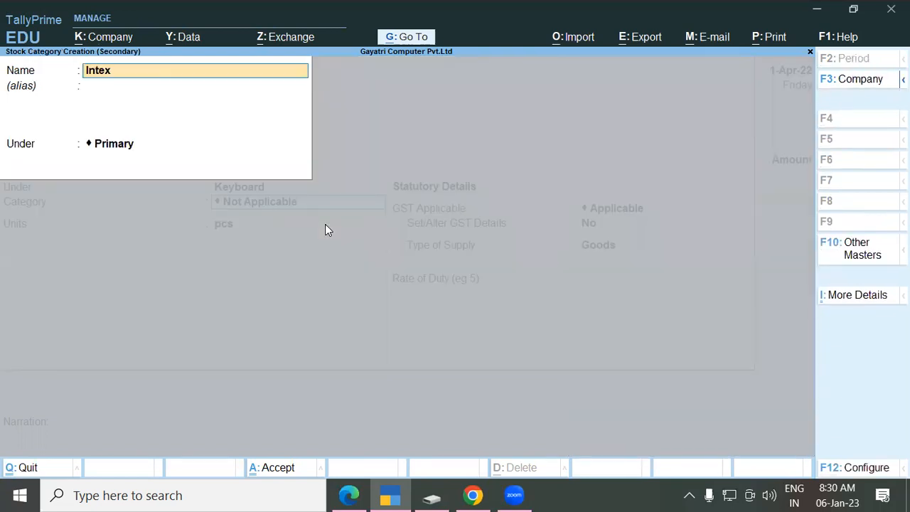
pyautogui.press('Return')
pyautogui.press('Return')
pyautogui.press('Return')
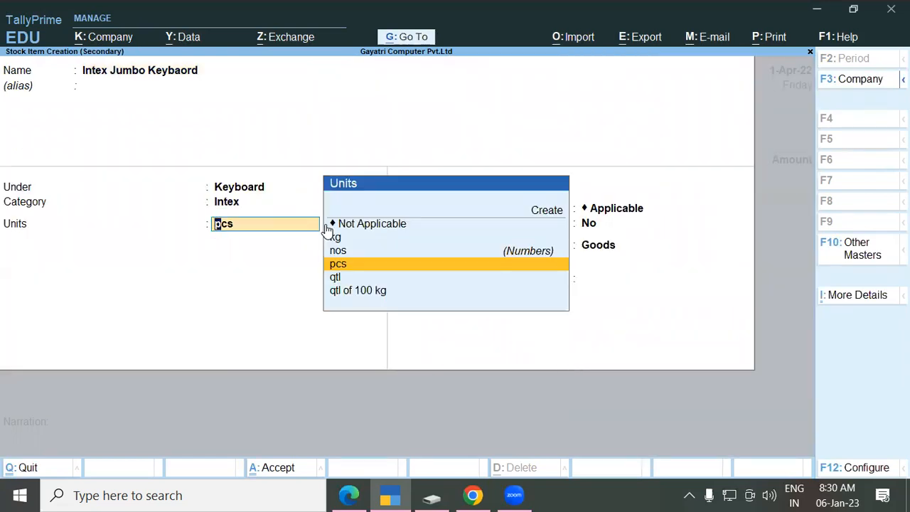
pyautogui.press('Return')
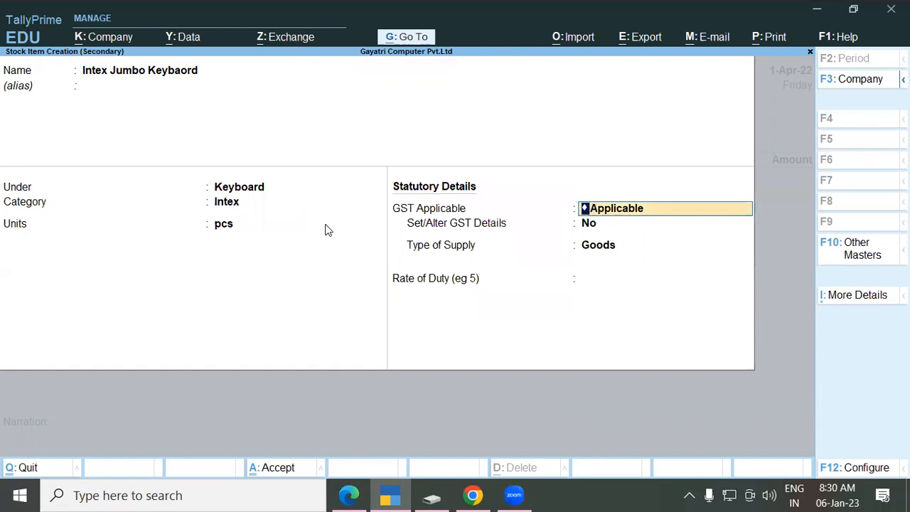
pyautogui.press('Return')
pyautogui.press('Return')
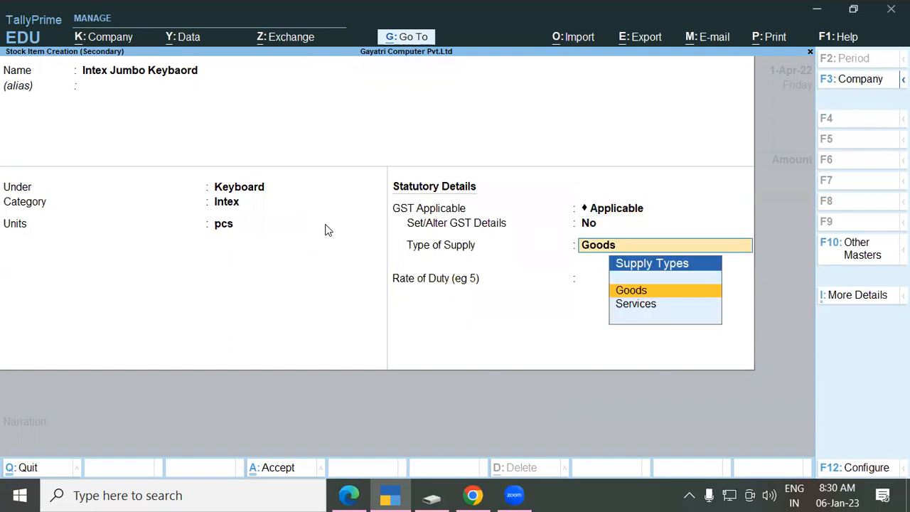
pyautogui.press('Return')
pyautogui.press('Return')
pyautogui.press('Return')
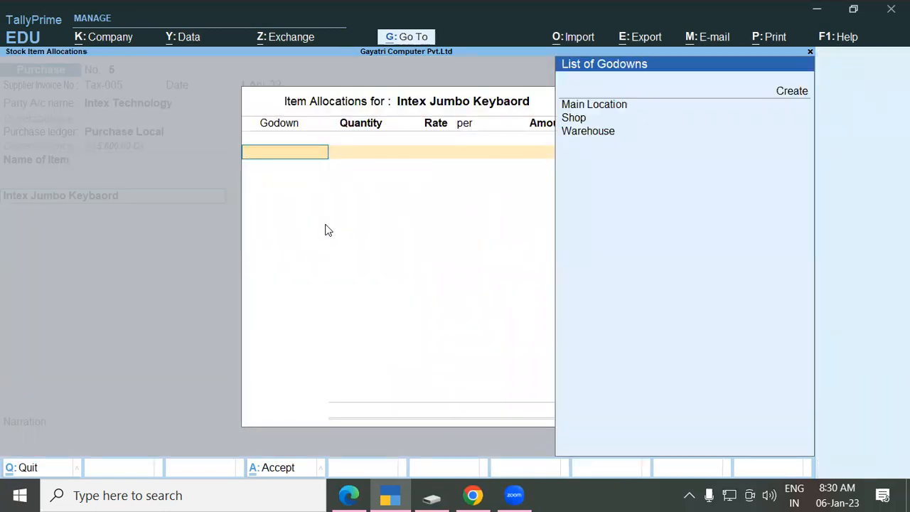
# Step: Store 5 pcs of Intex Jumbo Keyboard in the Shop godown at 230 per pcs, giving 1,150.00
pyautogui.hotkey('alt', 'Tab')
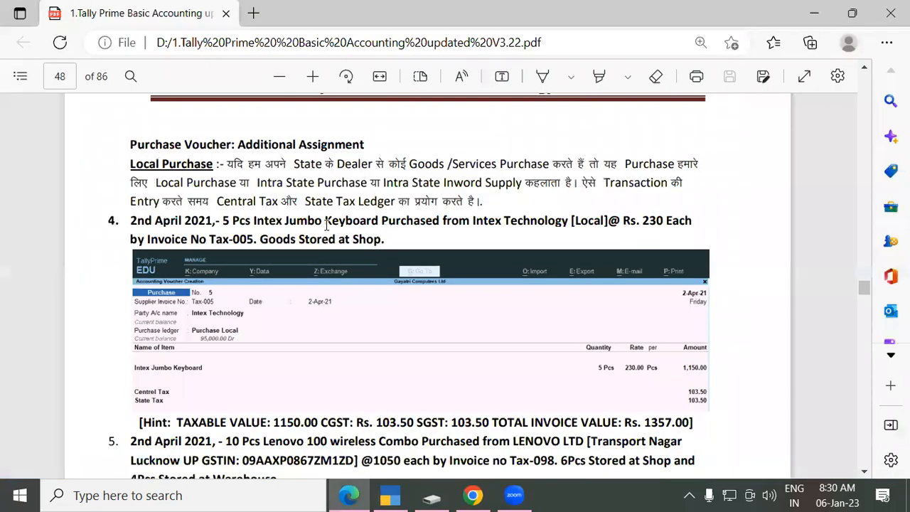
pyautogui.hotkey('alt', 'Tab')
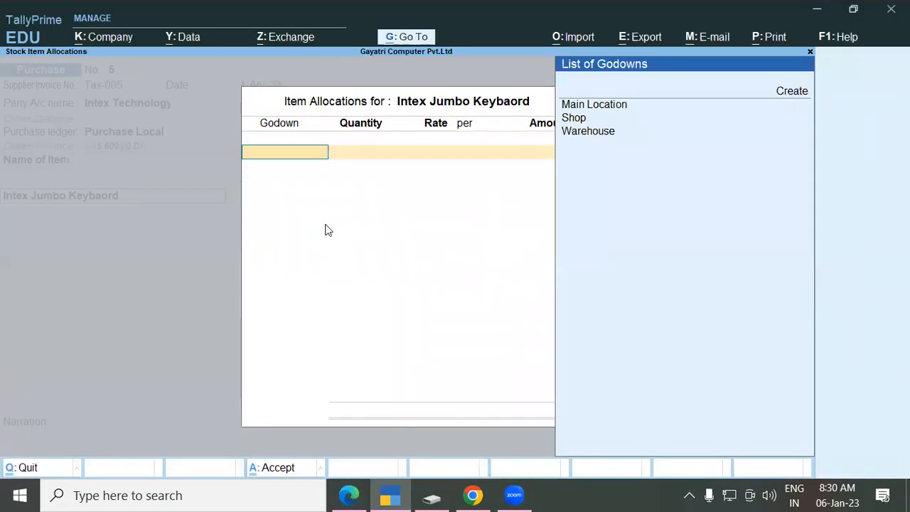
pyautogui.press('Down')
pyautogui.press('Down')
pyautogui.press('Down')
pyautogui.press('Return')
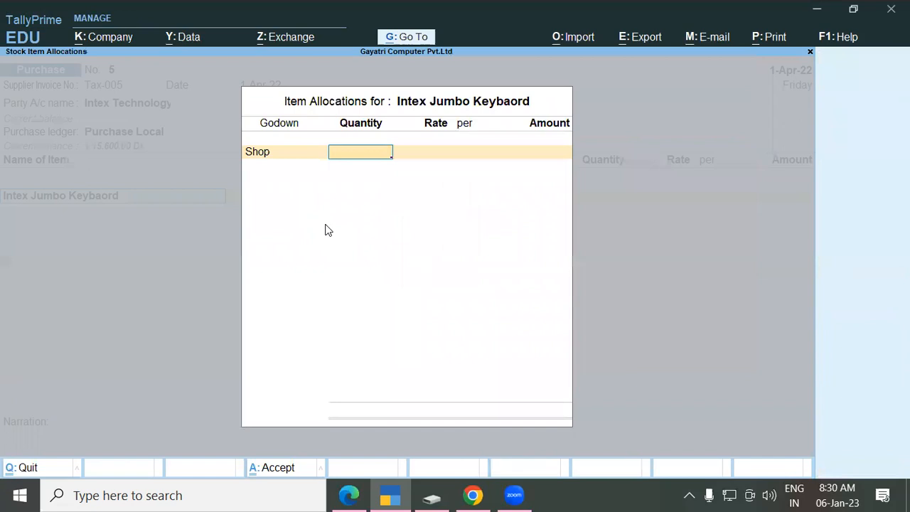
pyautogui.write('5')
pyautogui.press('Return')
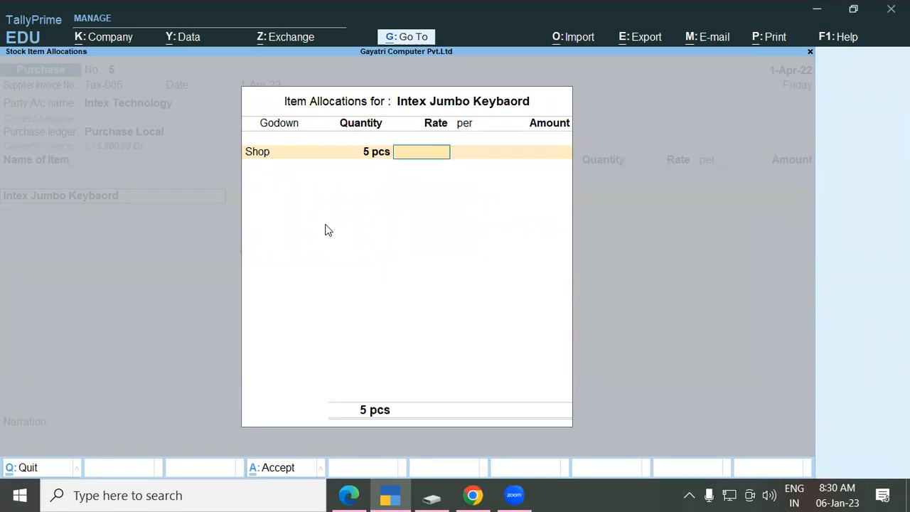
pyautogui.hotkey('alt', 'Tab')
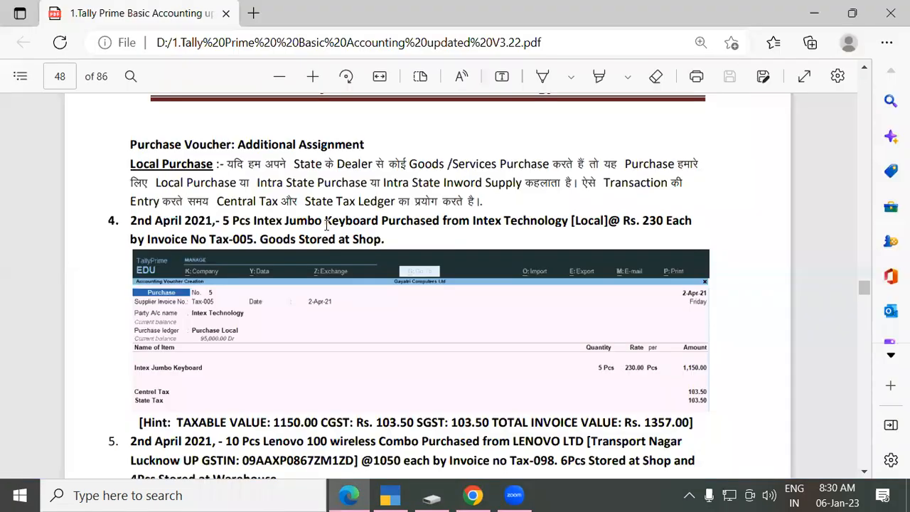
pyautogui.hotkey('alt', 'Tab')
pyautogui.write('230')
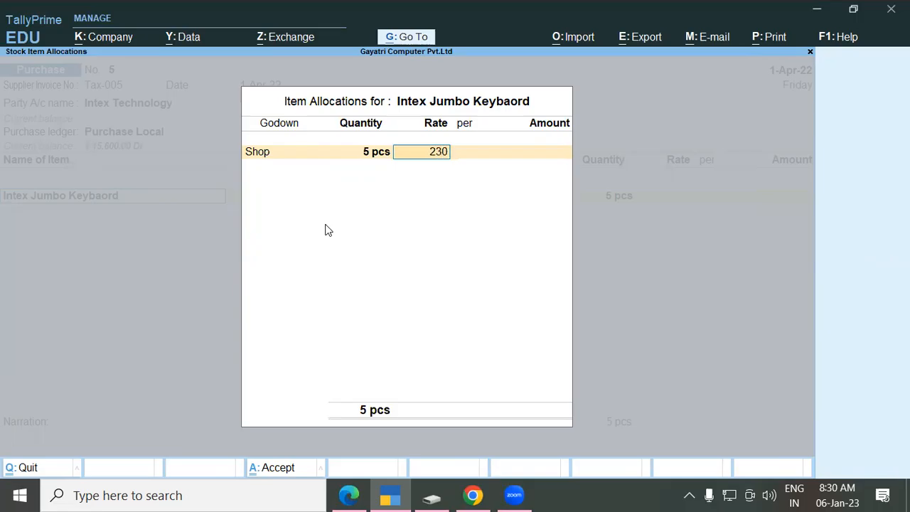
pyautogui.press('Return')
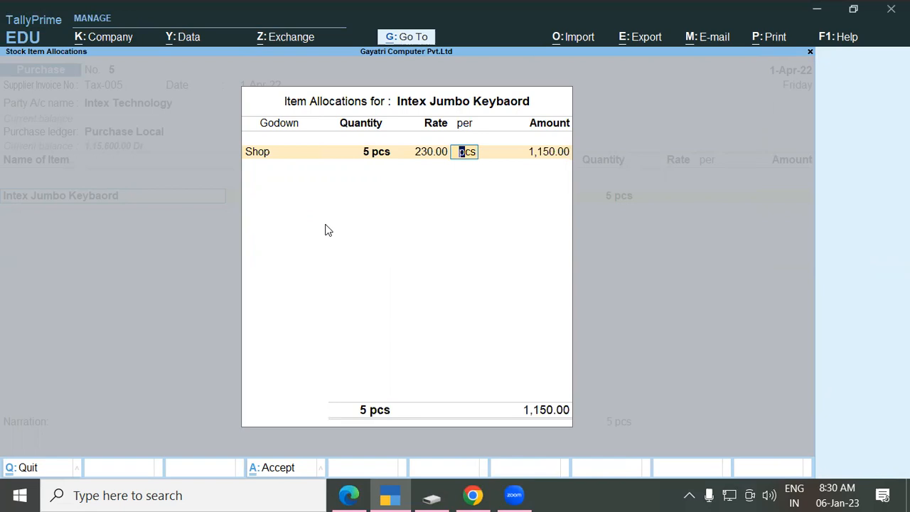
pyautogui.press('Return')
pyautogui.press('Return')
pyautogui.press('Return')
pyautogui.press('Return')
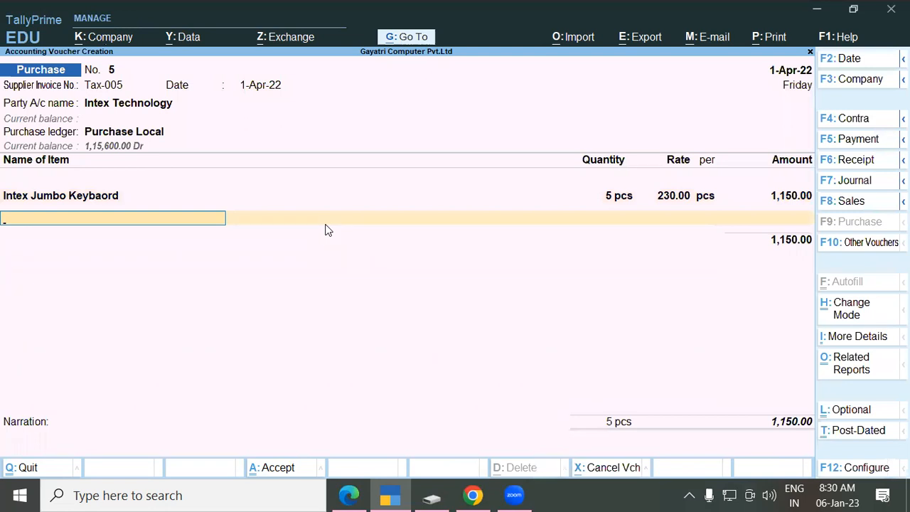
# Step: Add Central Tax and State Tax lines of 103.50 each, then check the 1,357.00 total against the PDF
pyautogui.press('Return')
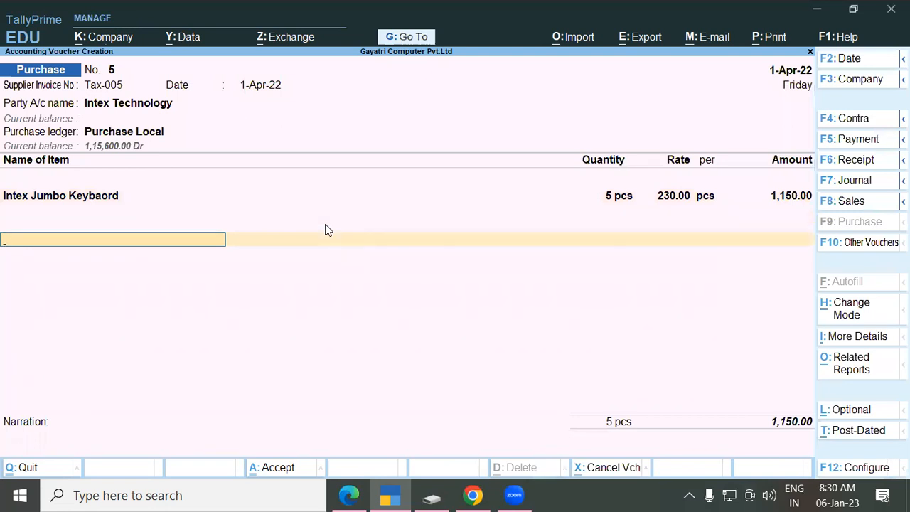
pyautogui.write('Cen')
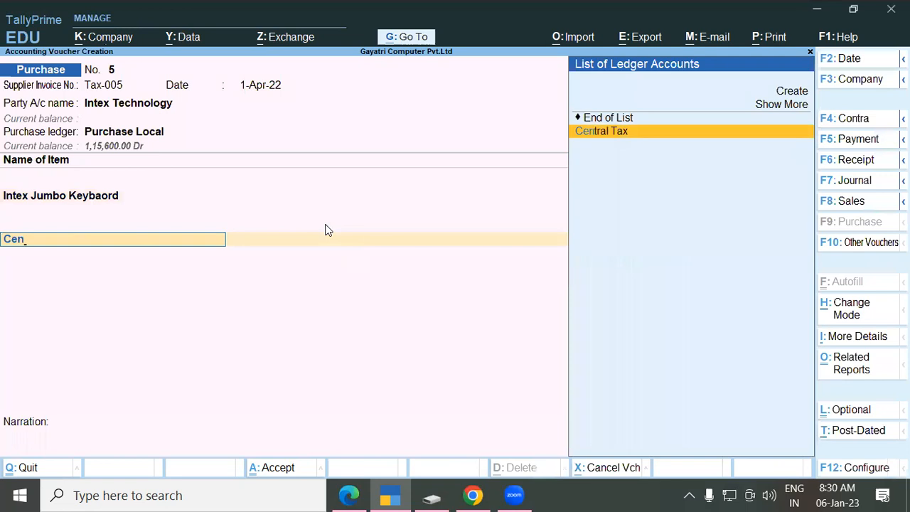
pyautogui.press('Return')
pyautogui.press('Return')
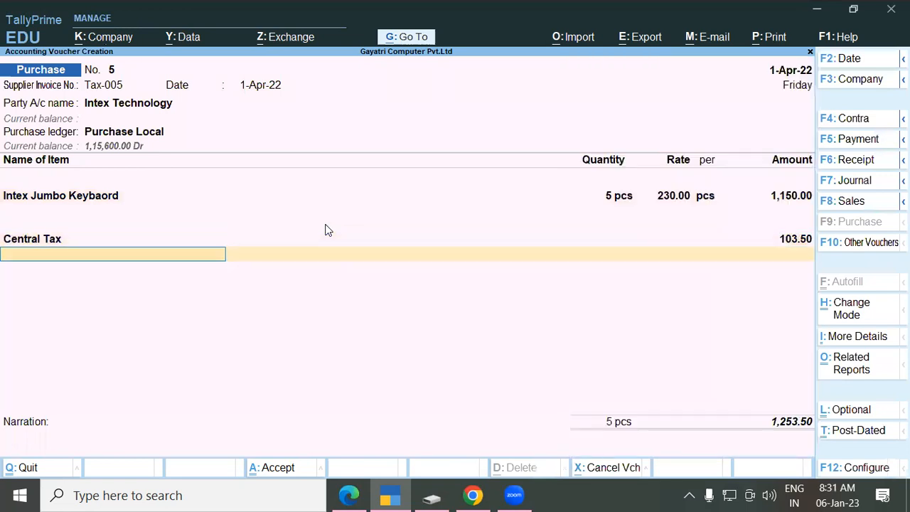
pyautogui.write('Sta')
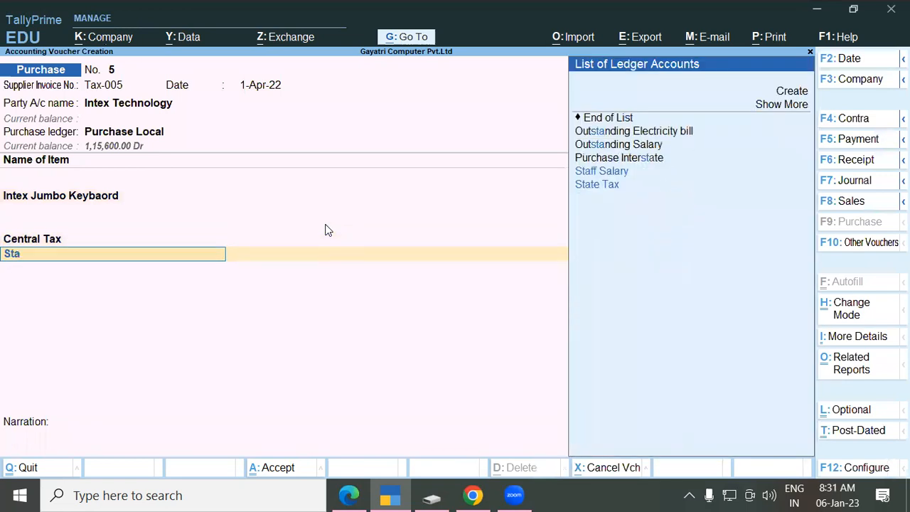
pyautogui.press('Return')
pyautogui.press('Return')
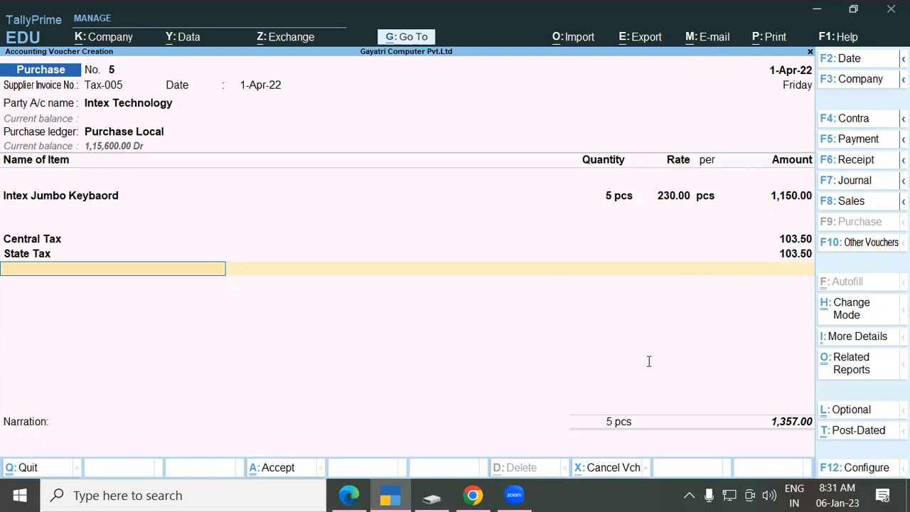
pyautogui.hotkey('alt', 'Tab')
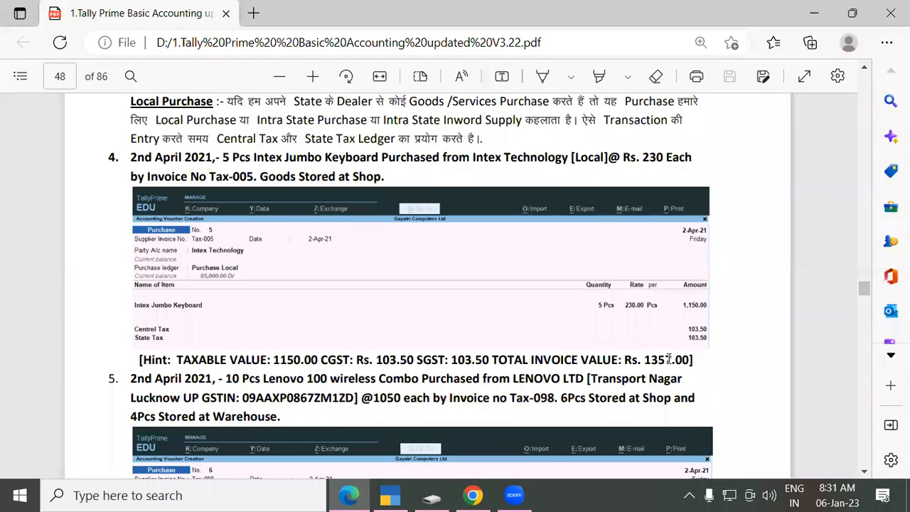
pyautogui.moveTo(177, 359); pyautogui.dragTo(252, 359)
pyautogui.click(256, 359)
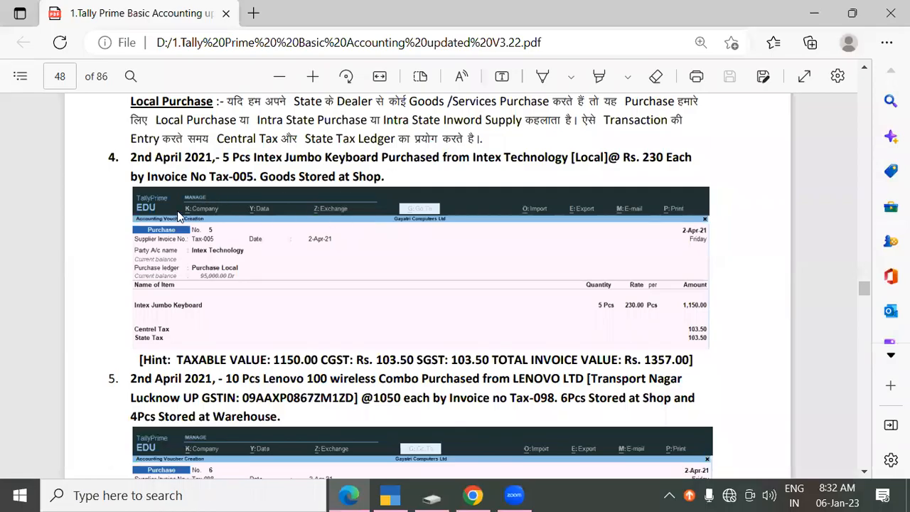
# Step: Scroll to assignment 5 and note its 2nd April date and supplier LENOVO LTD
pyautogui.moveTo(135, 156); pyautogui.dragTo(231, 167)
pyautogui.click(235, 181)
pyautogui.scroll(-2, 231, 196)
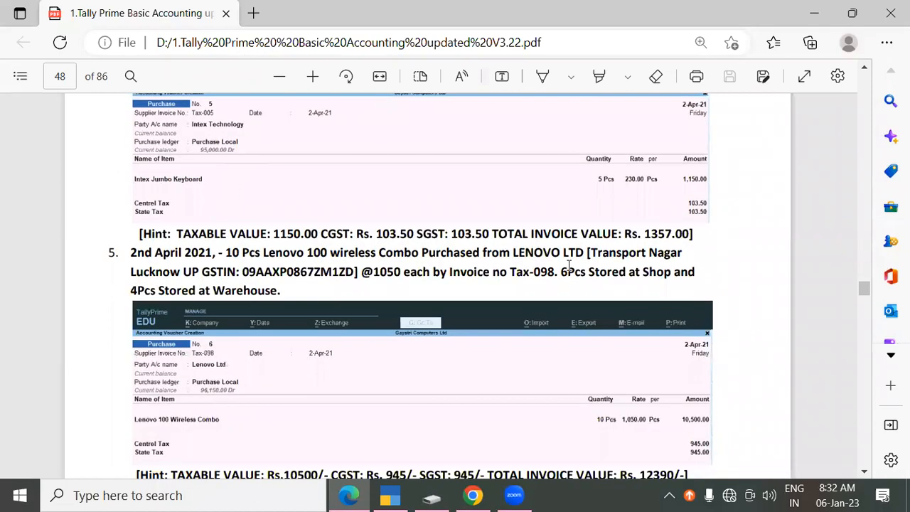
pyautogui.moveTo(130, 250); pyautogui.dragTo(192, 252)
pyautogui.click(237, 250)
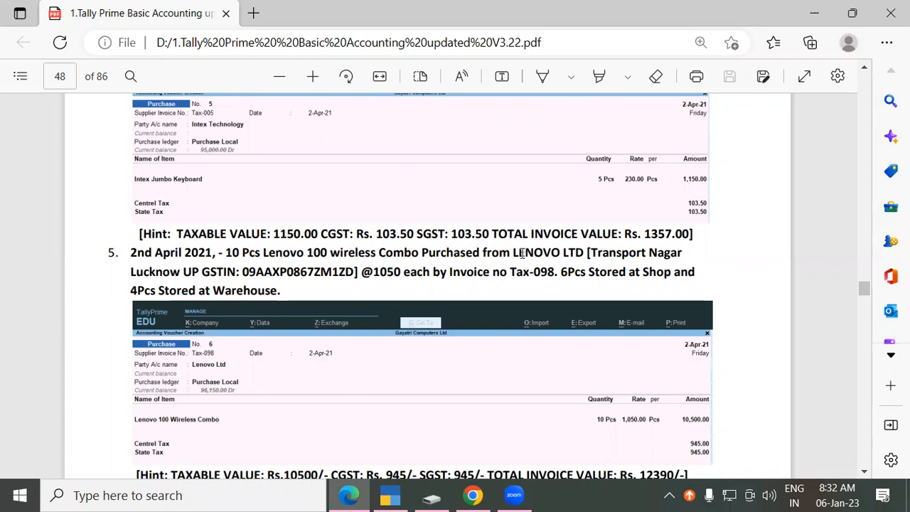
pyautogui.moveTo(513, 253); pyautogui.dragTo(683, 255)
pyautogui.click(582, 254)
pyautogui.click(683, 255)
# Step: Note the supplier's city Lucknow, GSTIN, rate 1050, quantity 10 and the 6 Shop / 4 Warehouse split
pyautogui.moveTo(132, 270); pyautogui.dragTo(179, 270)
pyautogui.click(179, 271)
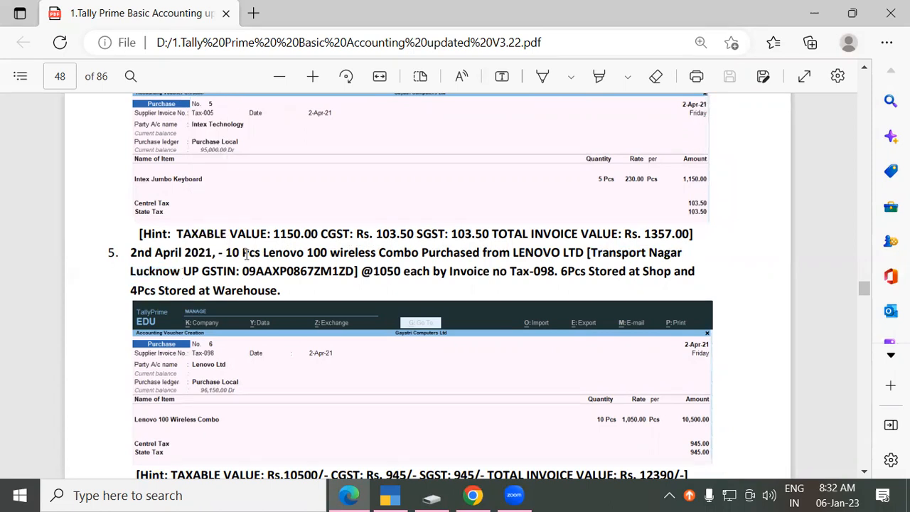
pyautogui.moveTo(243, 270); pyautogui.dragTo(334, 271)
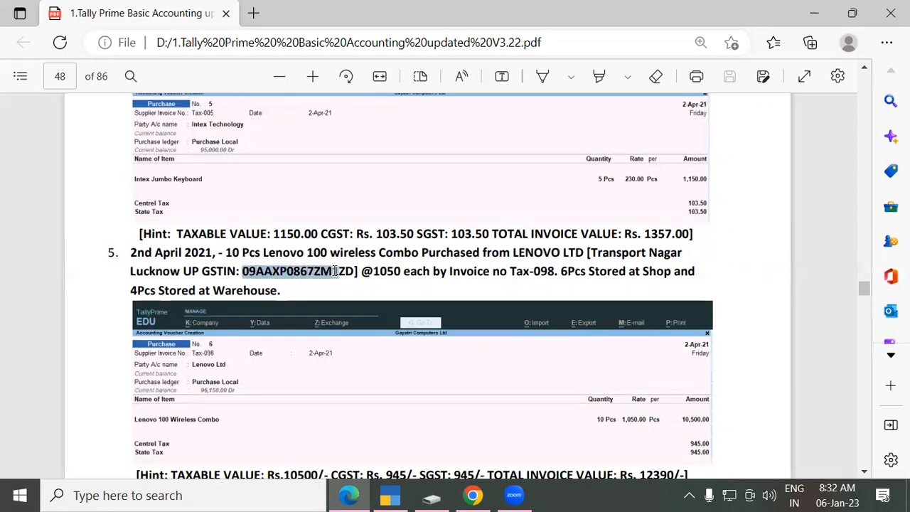
pyautogui.click(334, 271)
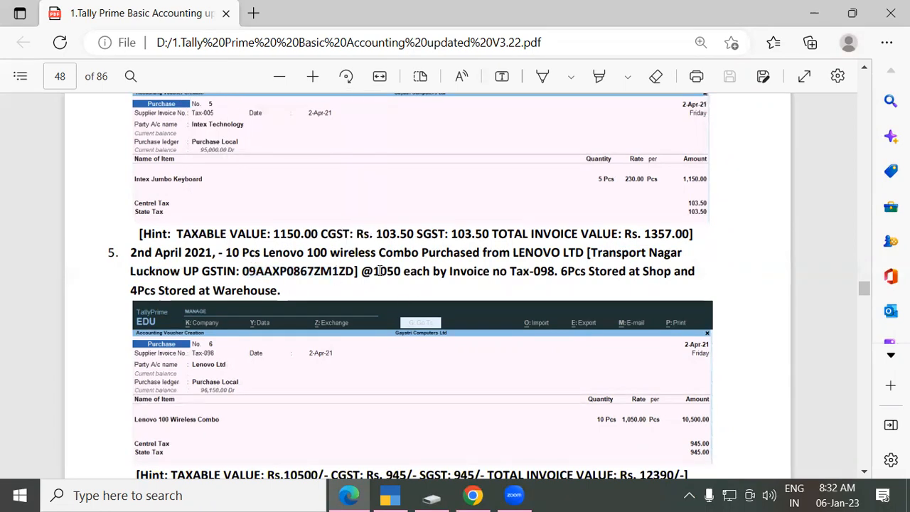
pyautogui.moveTo(374, 271); pyautogui.dragTo(398, 276)
pyautogui.click(398, 276)
pyautogui.doubleClick(227, 253)
pyautogui.click(224, 253)
pyautogui.click(655, 273)
pyautogui.moveTo(130, 290); pyautogui.dragTo(157, 296)
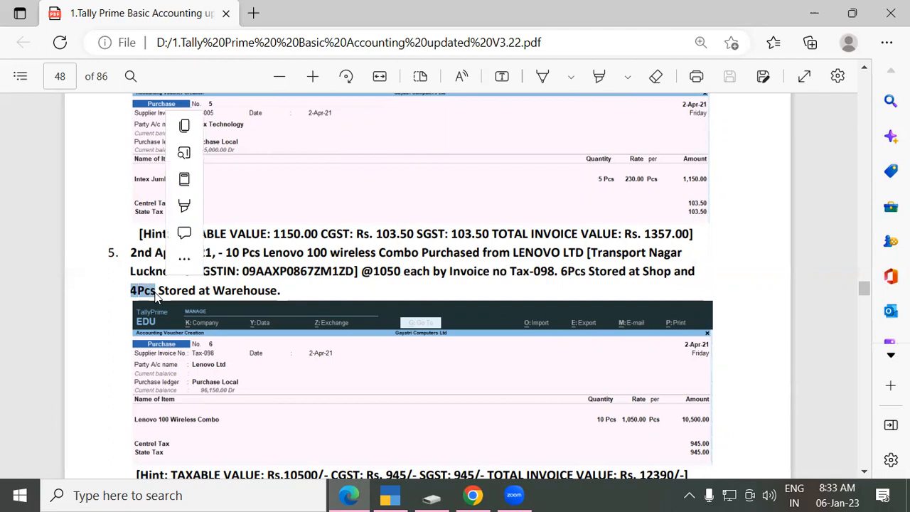
pyautogui.click(155, 297)
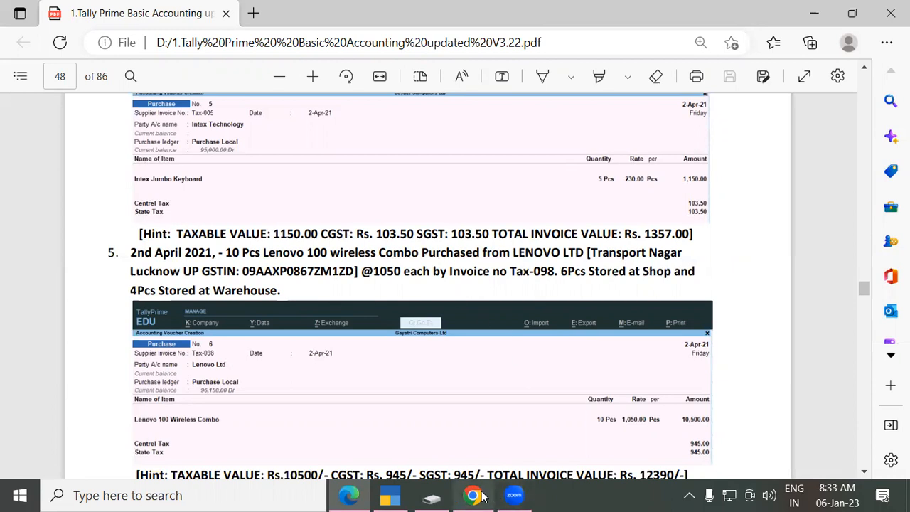
# Step: Accept purchase voucher 5 at 1,357.00, skipping bill-wise details and narration
pyautogui.click(396, 495)
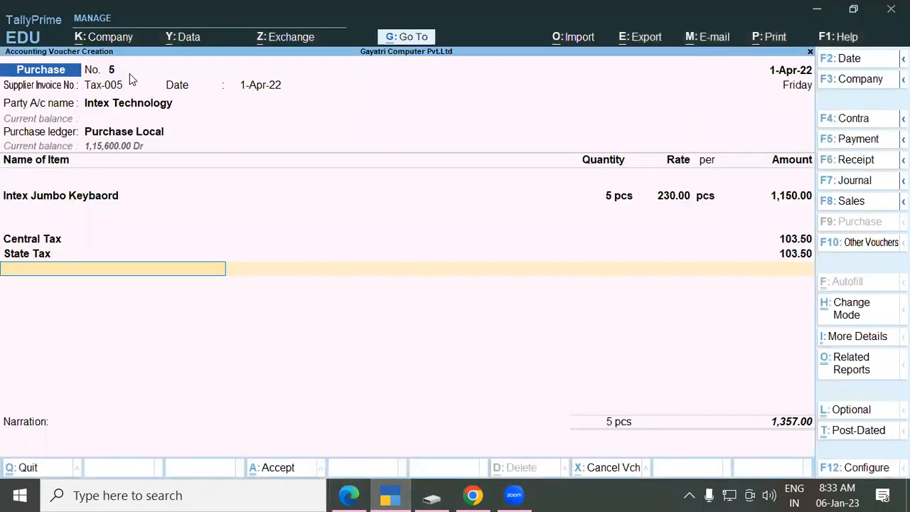
pyautogui.press('Return')
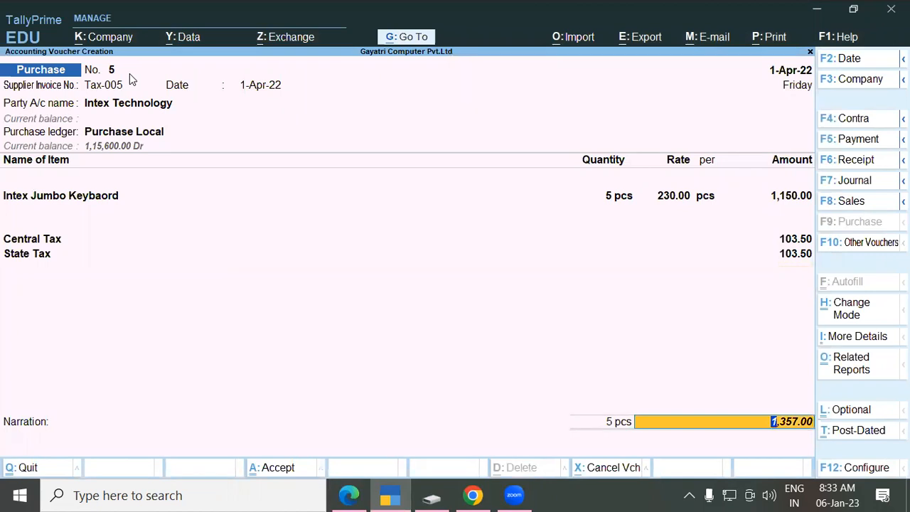
pyautogui.press('Return')
pyautogui.press('Return')
pyautogui.press('Return')
pyautogui.press('Return')
pyautogui.press('Return')
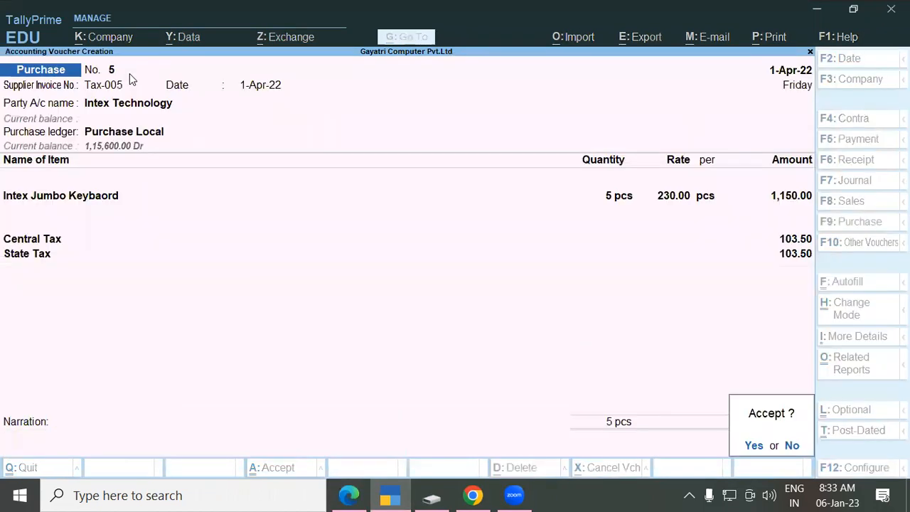
pyautogui.press('Return')
# Step: On voucher 6, enter supplier invoice number tax-098 and keep the date 1-Apr-22
pyautogui.write('tax')
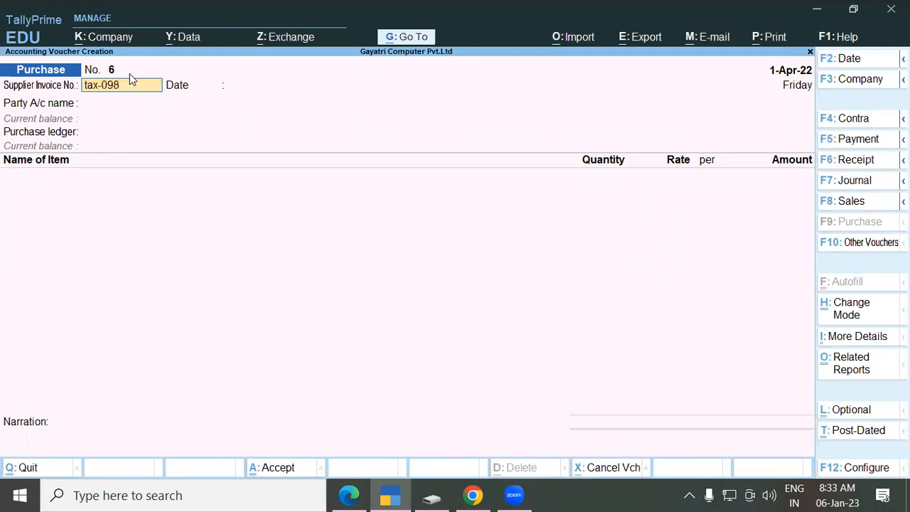
pyautogui.press('Return')
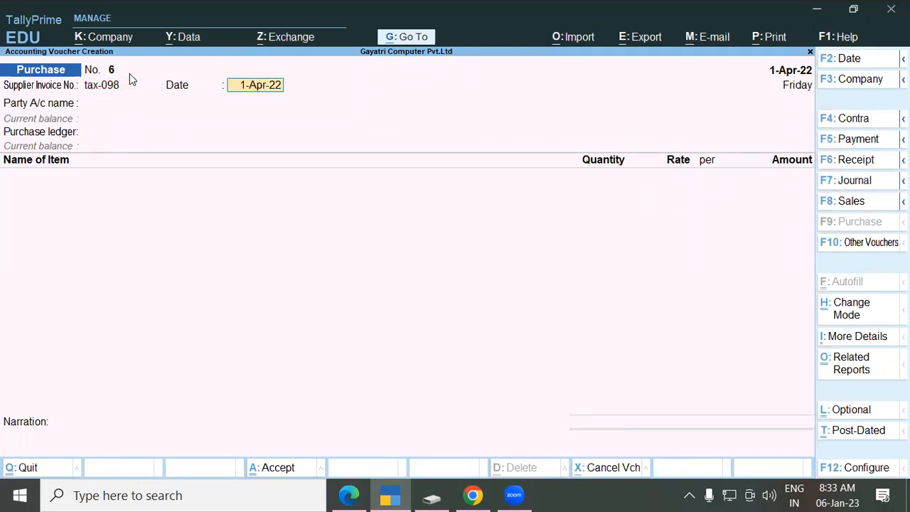
pyautogui.press('Return')
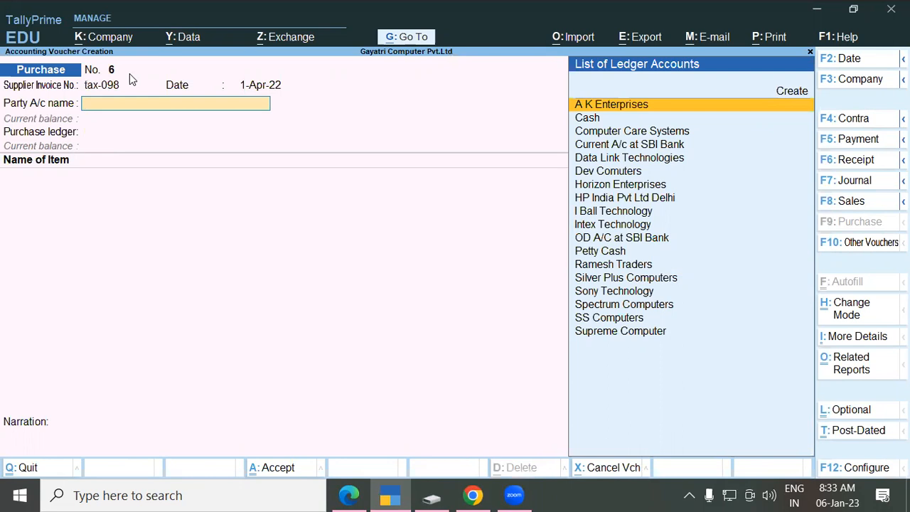
# Step: Create supplier ledger Lenovo Ltd under Sundry Creditors, entering its Lucknow address and GSTIN
pyautogui.hotkey('alt', 'c')
pyautogui.write('Leno')
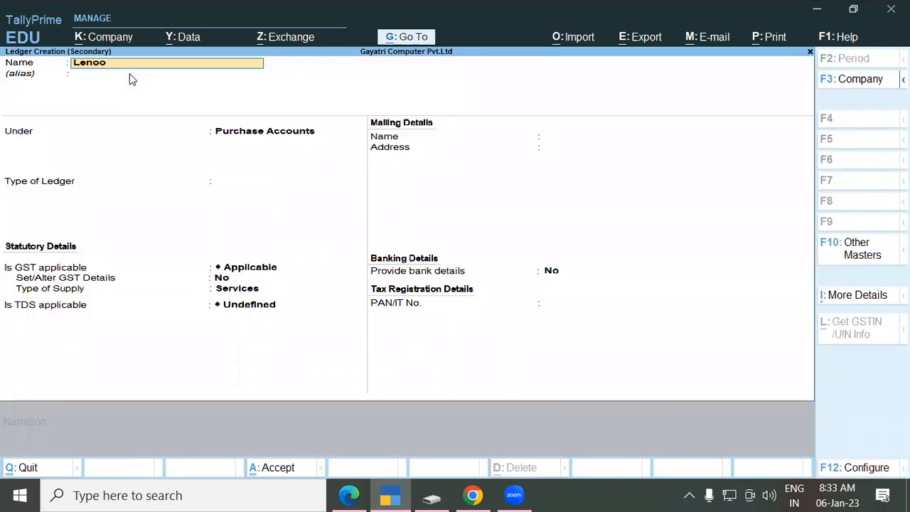
pyautogui.write('vo Ltd')
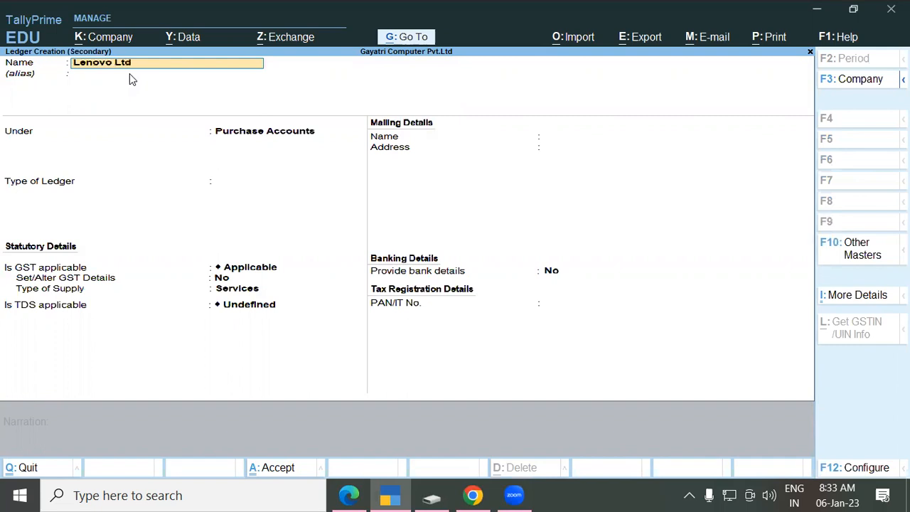
pyautogui.press('Return')
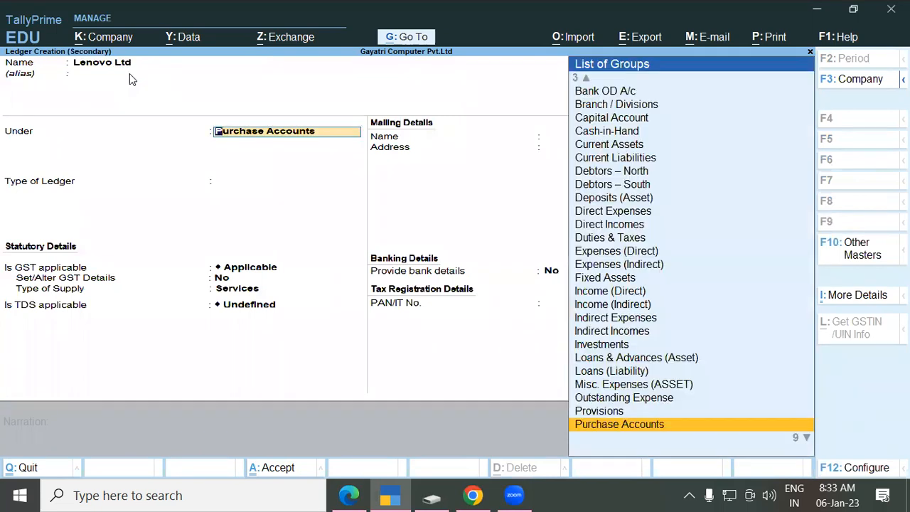
pyautogui.write('Sun')
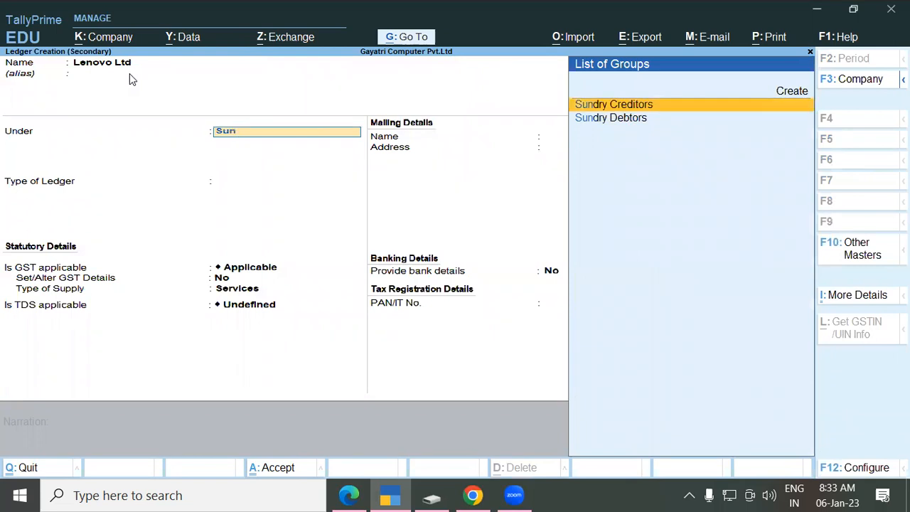
pyautogui.press('Return')
pyautogui.press('Return')
pyautogui.press('Return')
pyautogui.press('Return')
pyautogui.press('Return')
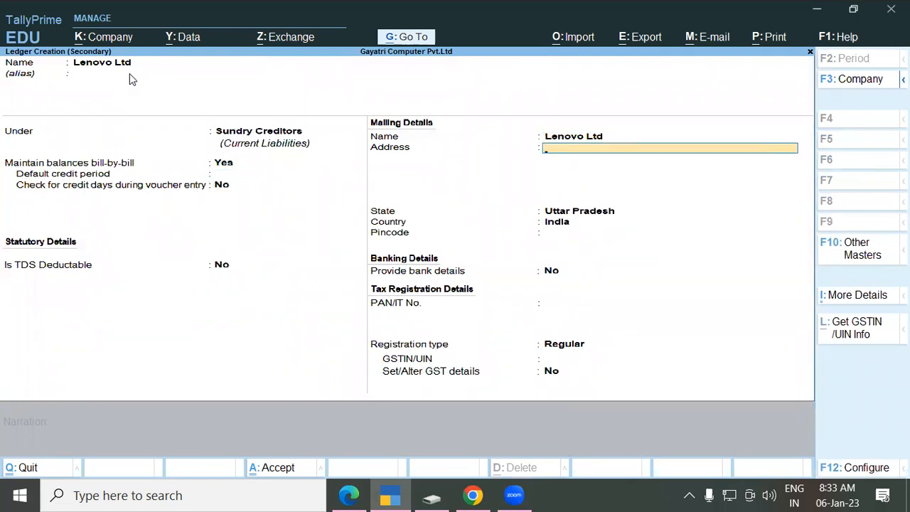
pyautogui.write('Transport Nagar')
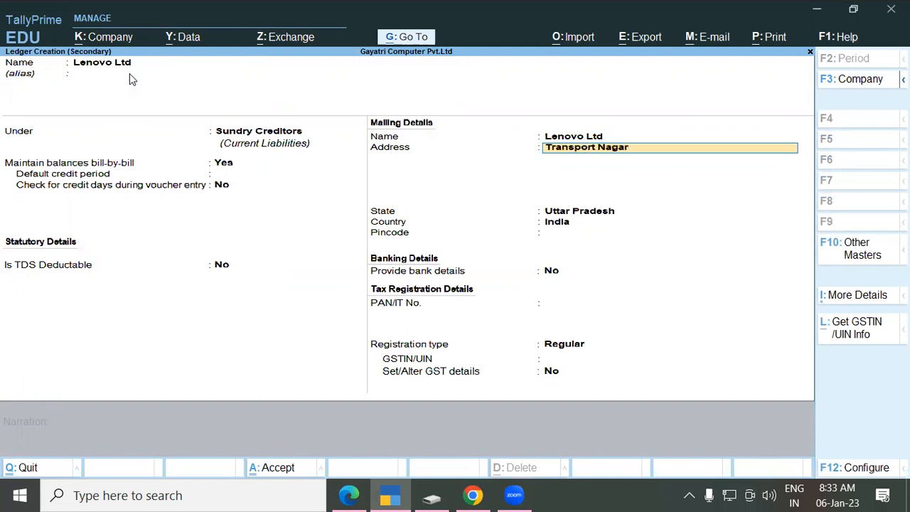
pyautogui.press('Return')
pyautogui.write('L')
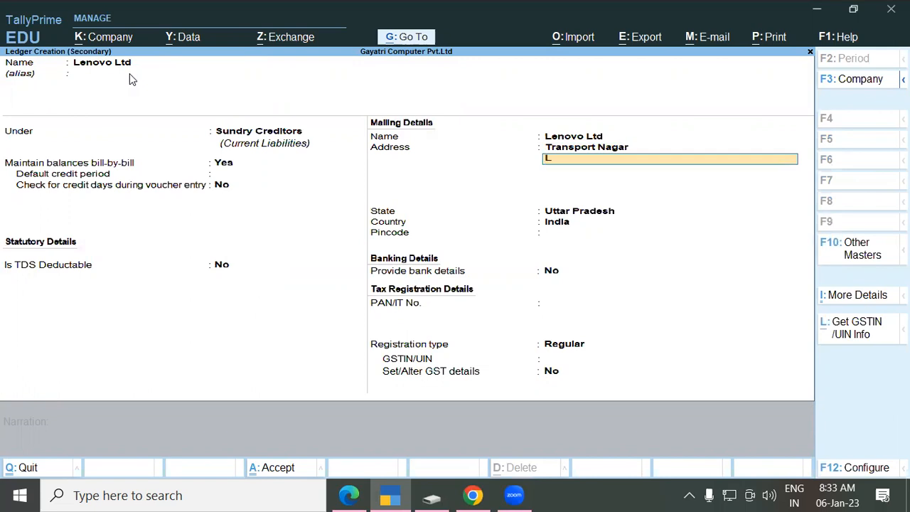
pyautogui.write('ucknow')
pyautogui.press('Return')
pyautogui.press('Return')
pyautogui.press('Return')
pyautogui.press('Return')
pyautogui.press('Return')
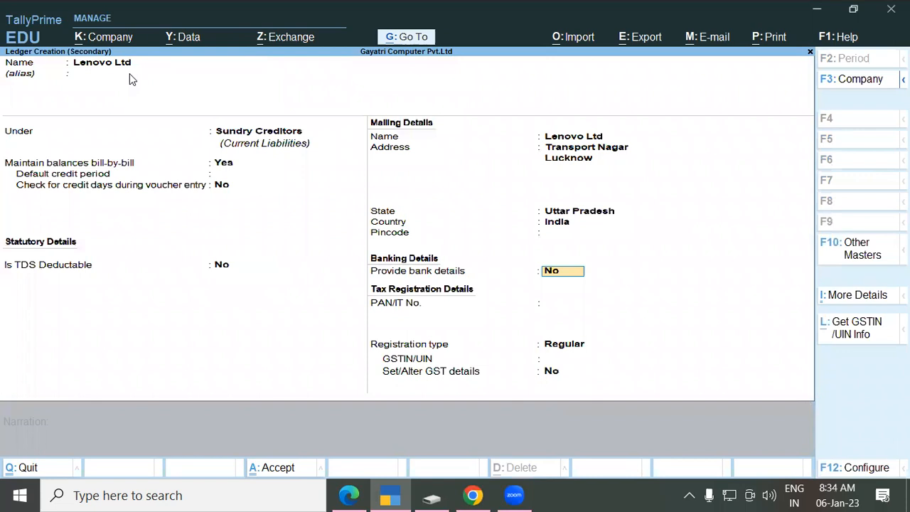
pyautogui.press('Return')
pyautogui.press('Return')
pyautogui.write('09AAAAA123')
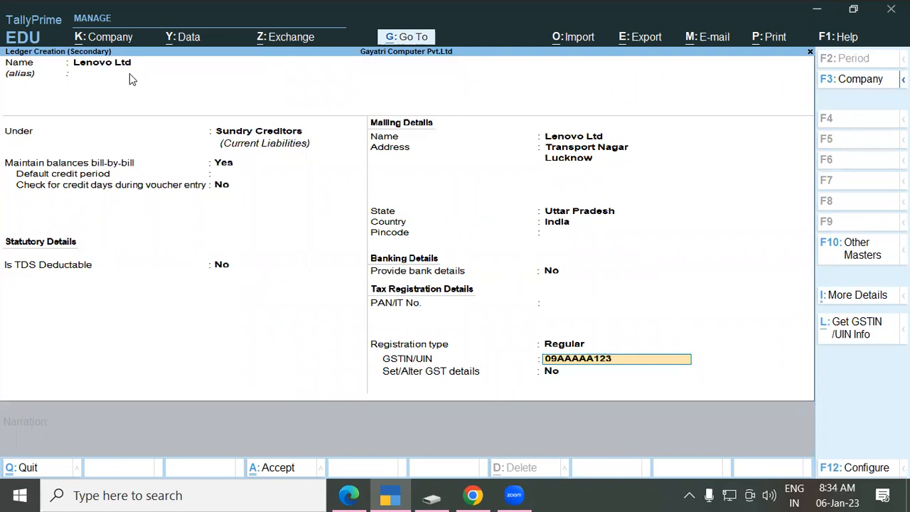
pyautogui.write('1M1ZD')
pyautogui.press('Return')
pyautogui.press('Return')
pyautogui.press('Return')
# Step: Save the Lenovo Ltd ledger, choose Purchase Local as purchase ledger, then check the exercise PDF
pyautogui.press('Return')
pyautogui.press('Return')
pyautogui.press('Return')
pyautogui.press('Return')
pyautogui.press('Return')
pyautogui.press('Return')
pyautogui.press('Return')
pyautogui.press('Return')
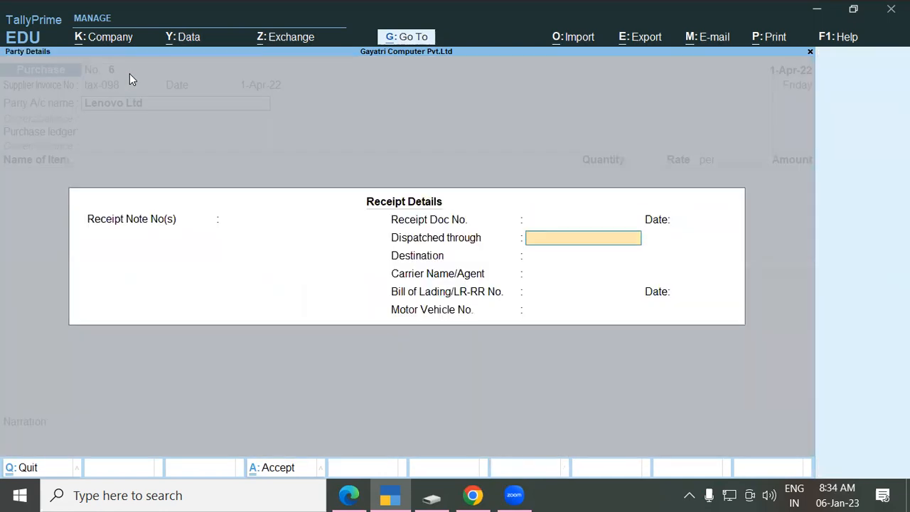
pyautogui.press('Return')
pyautogui.press('Return')
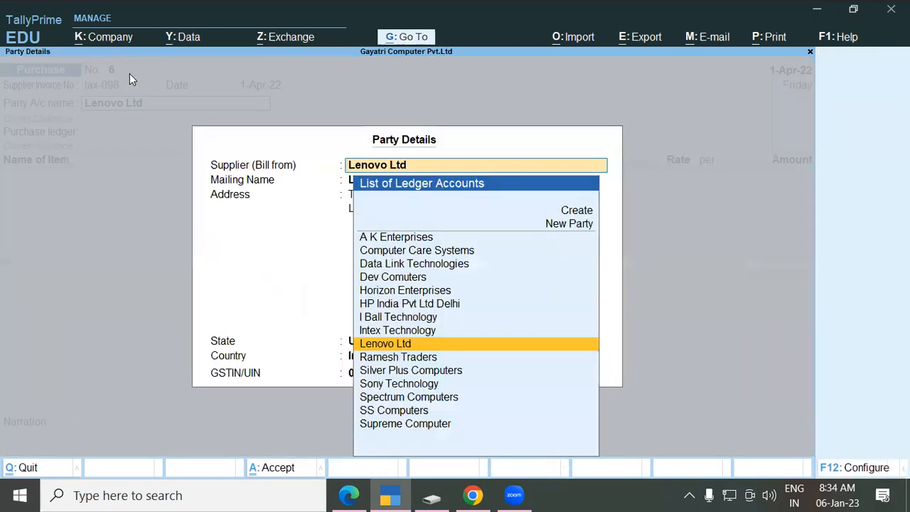
pyautogui.press('Return')
pyautogui.press('Return')
pyautogui.press('Return')
pyautogui.press('Return')
pyautogui.press('Return')
pyautogui.press('Return')
pyautogui.press('Return')
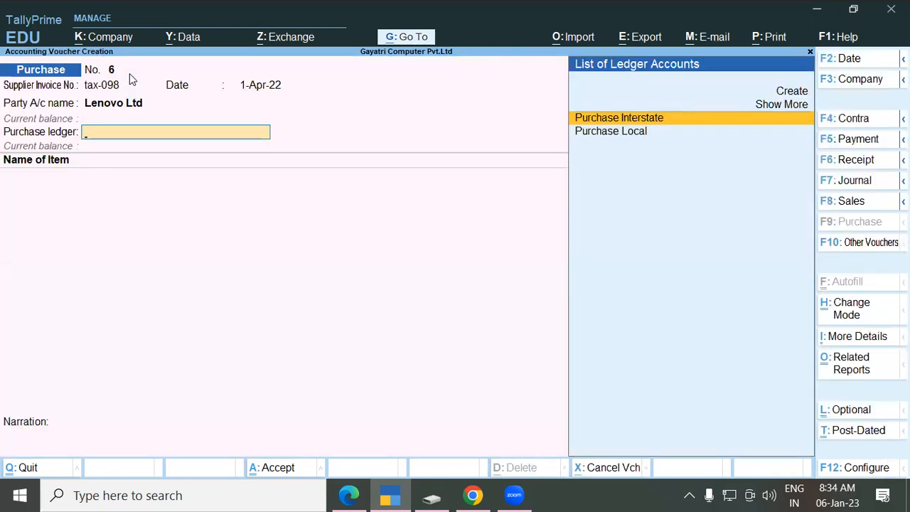
pyautogui.press('Down')
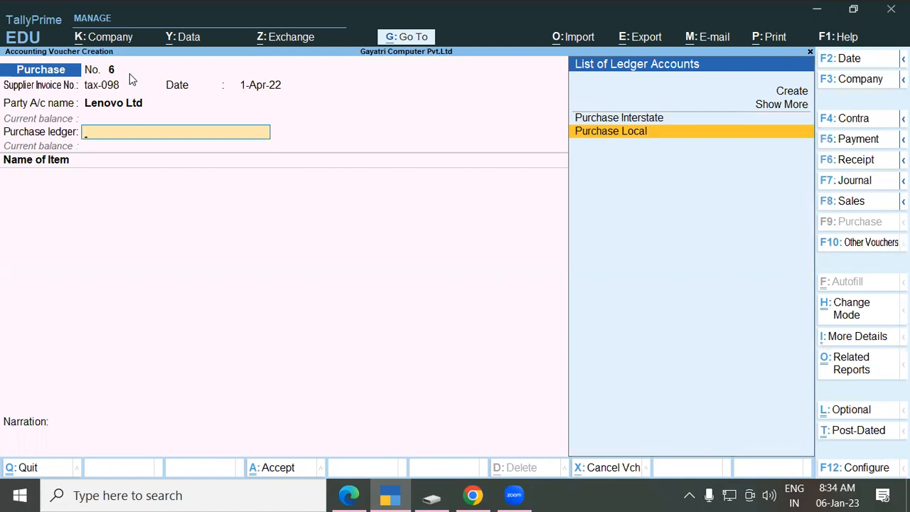
pyautogui.press('Return')
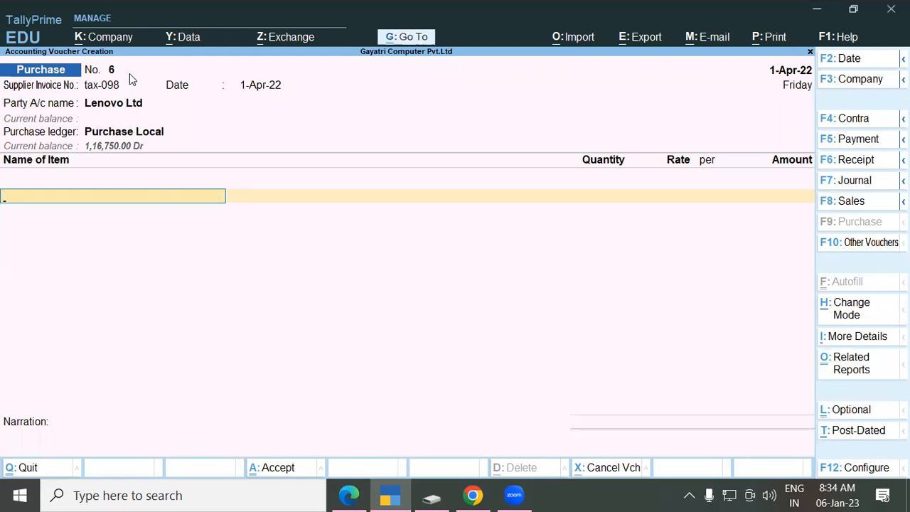
pyautogui.press('alt')
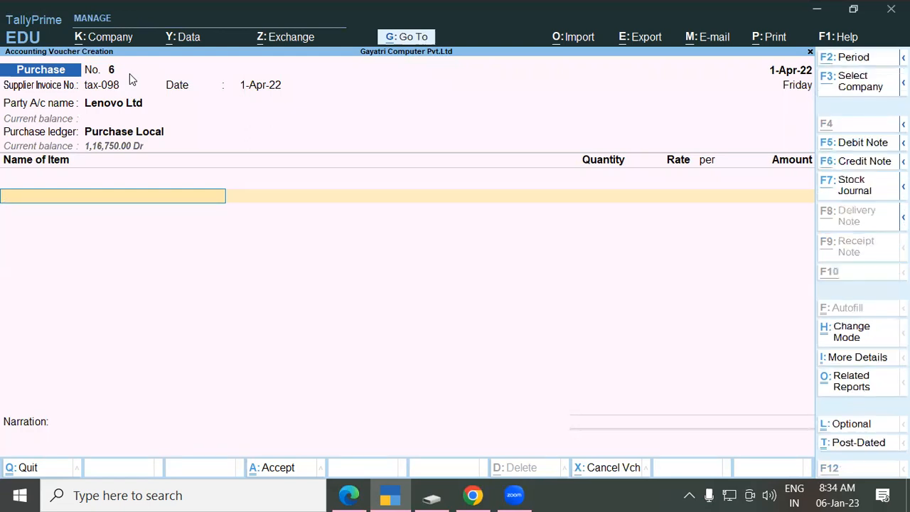
pyautogui.hotkey('alt', 'Tab')
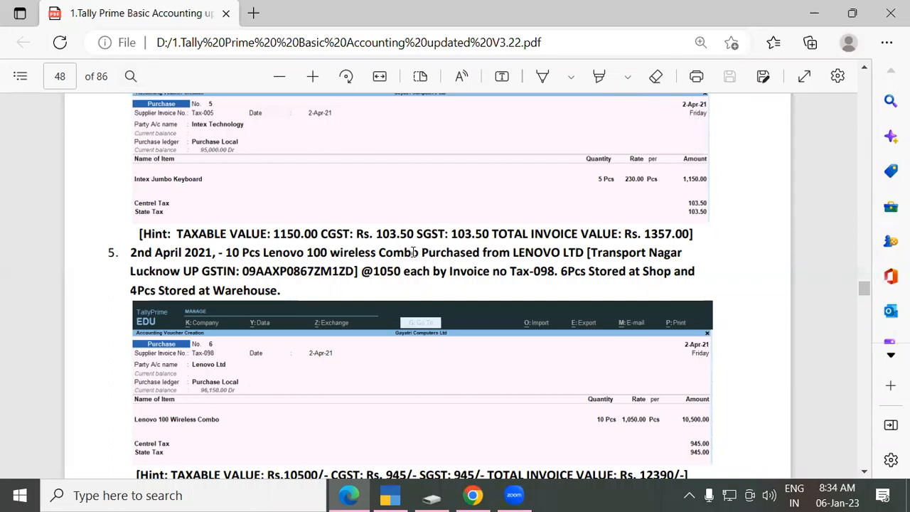
# Step: Add Lenovo 100 Wireless Combo with 6 pcs to the Shop godown at 1,050 each
pyautogui.hotkey('alt', 'Tab')
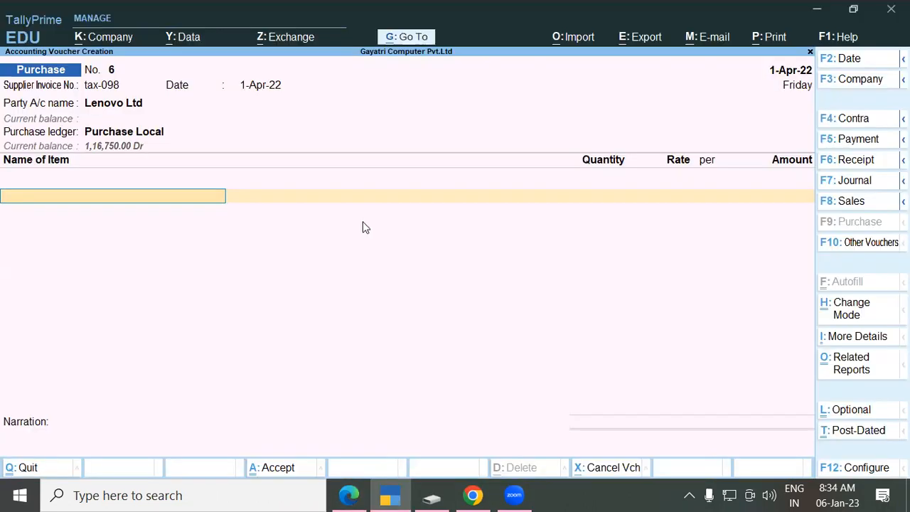
pyautogui.write('Len')
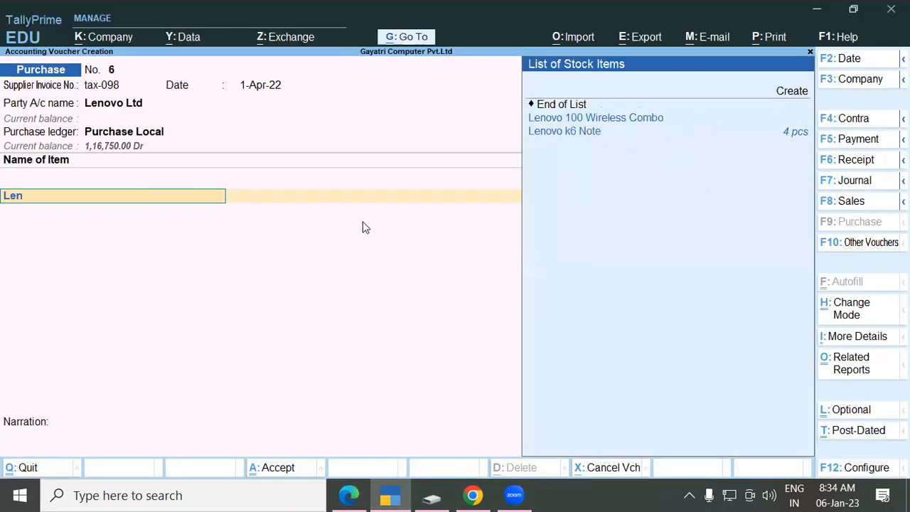
pyautogui.press('Return')
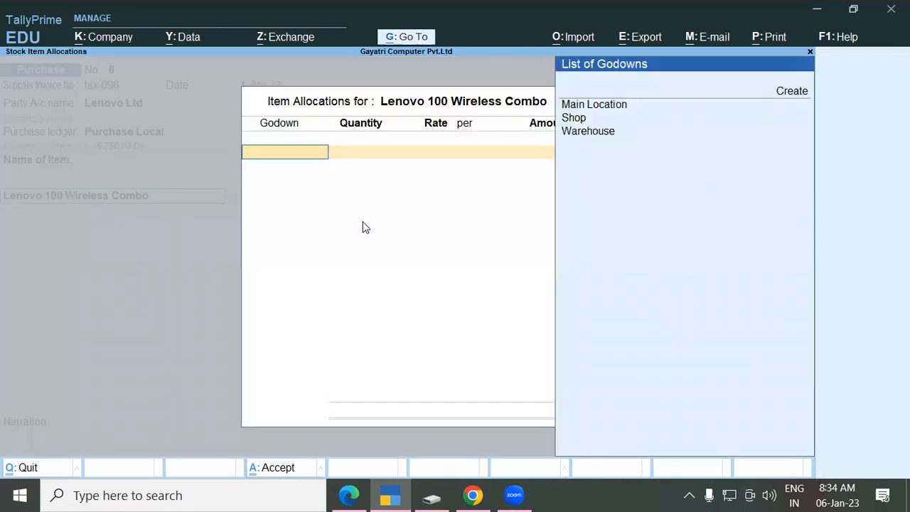
pyautogui.press('Down')
pyautogui.press('Down')
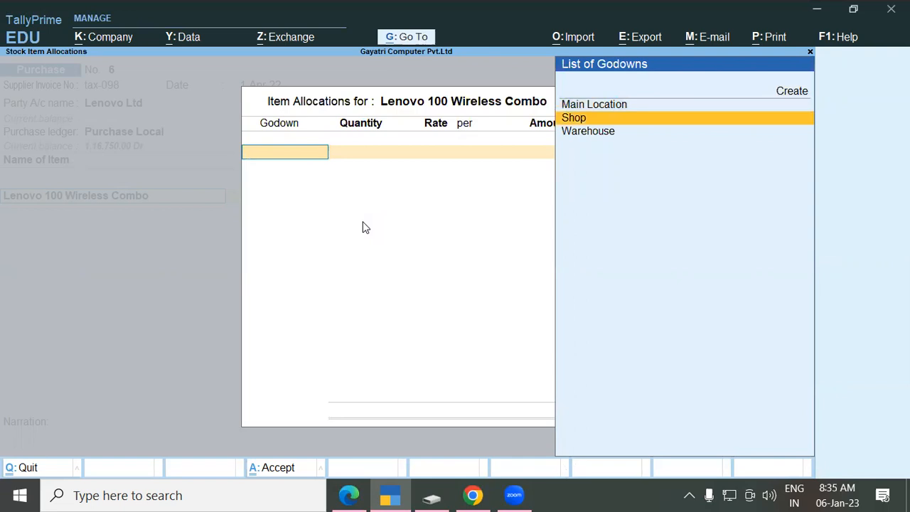
pyautogui.press('Return')
pyautogui.write('6')
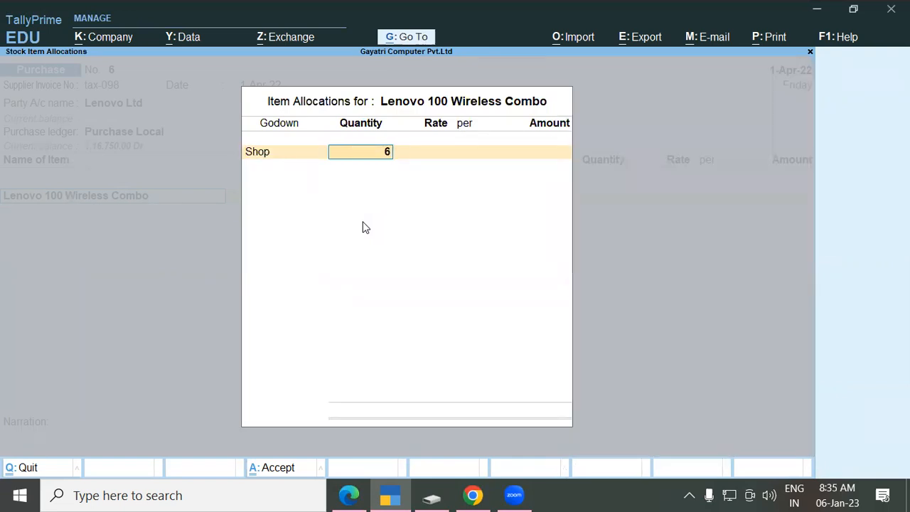
pyautogui.press('Return')
pyautogui.write('1')
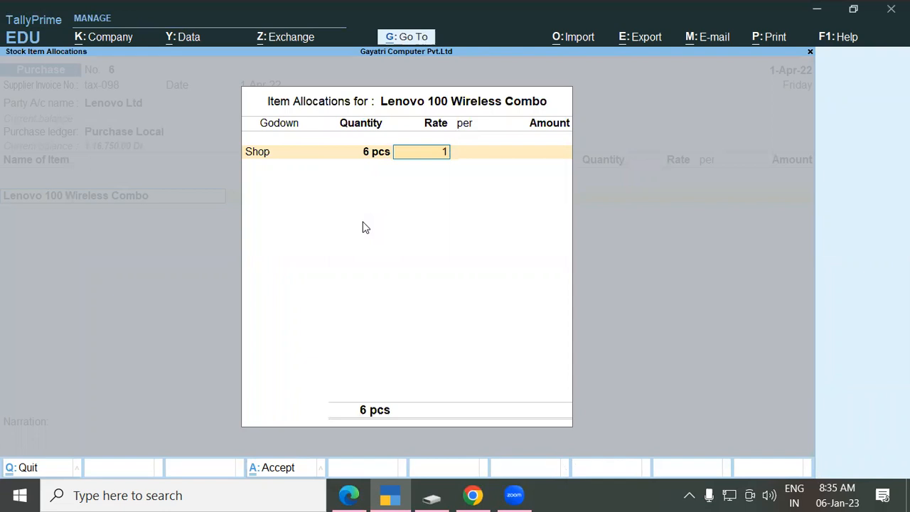
pyautogui.write(',050')
pyautogui.press('Return')
pyautogui.press('Return')
pyautogui.press('Return')
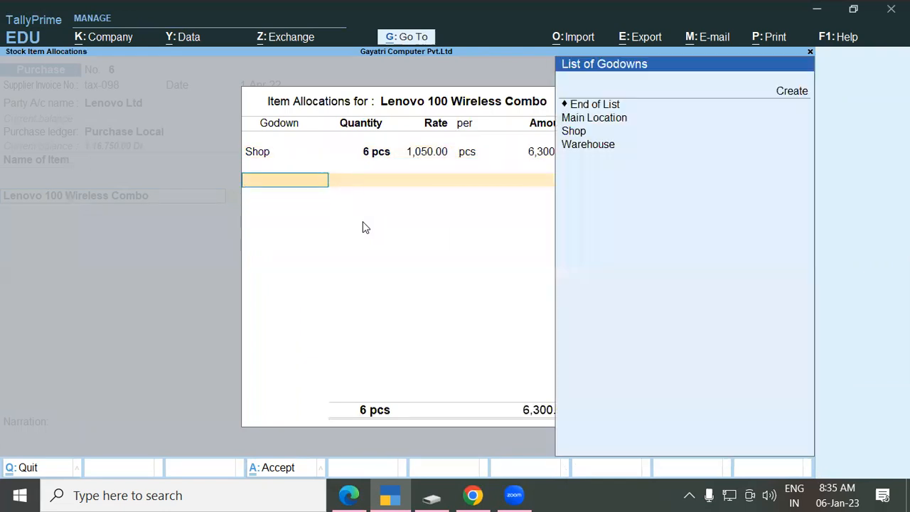
# Step: Allocate the remaining 4 pcs to the Warehouse godown and finish the allocations
pyautogui.press('Down')
pyautogui.press('Down')
pyautogui.press('Down')
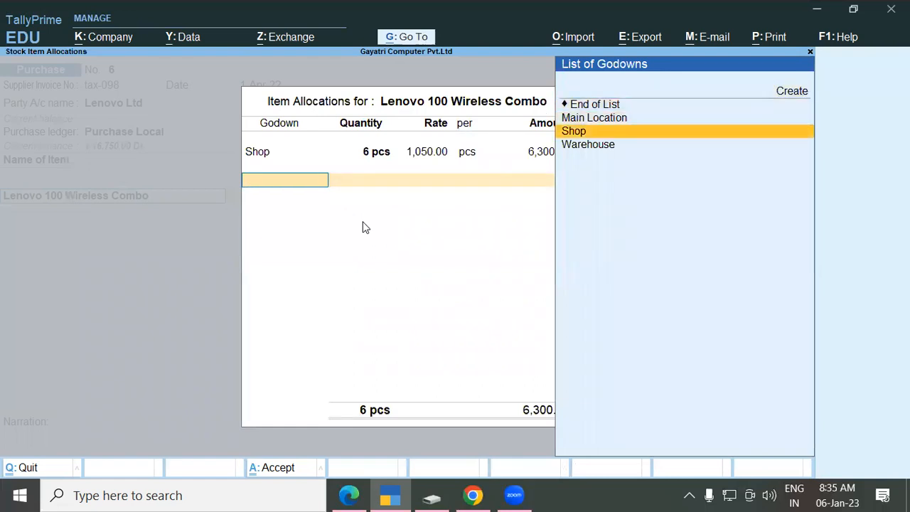
pyautogui.press('Down')
pyautogui.press('Return')
pyautogui.write('4')
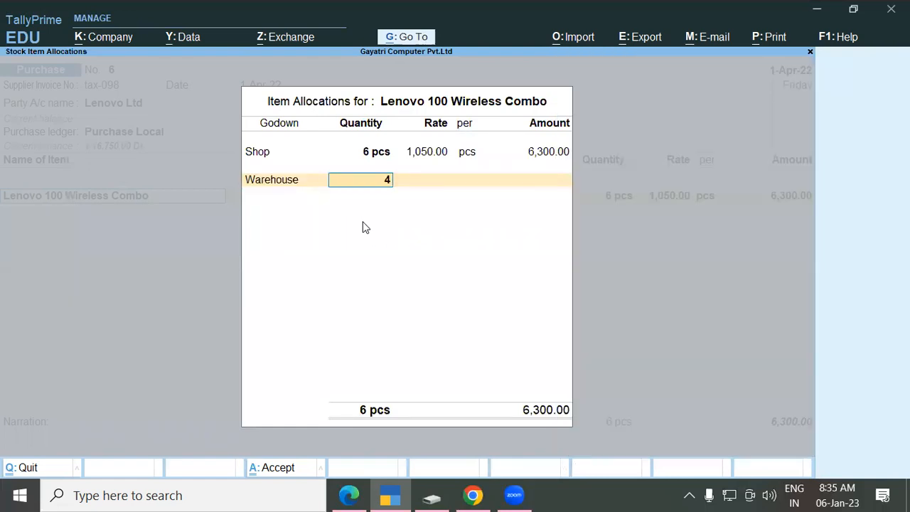
pyautogui.press('Return')
pyautogui.press('Return')
pyautogui.press('Return')
pyautogui.press('Return')
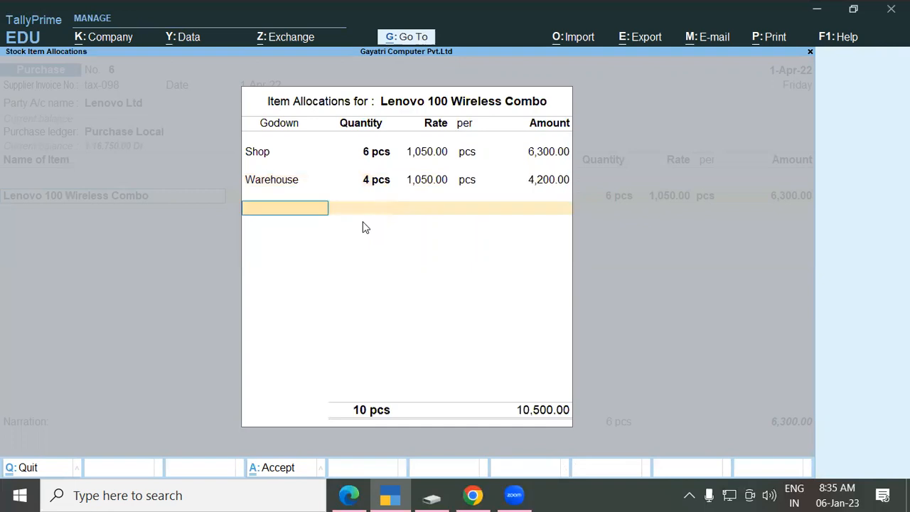
pyautogui.press('Return')
# Step: After the 10,500.00 item line, add Central Tax and State Tax lines of 945.00 each
pyautogui.press('Return')
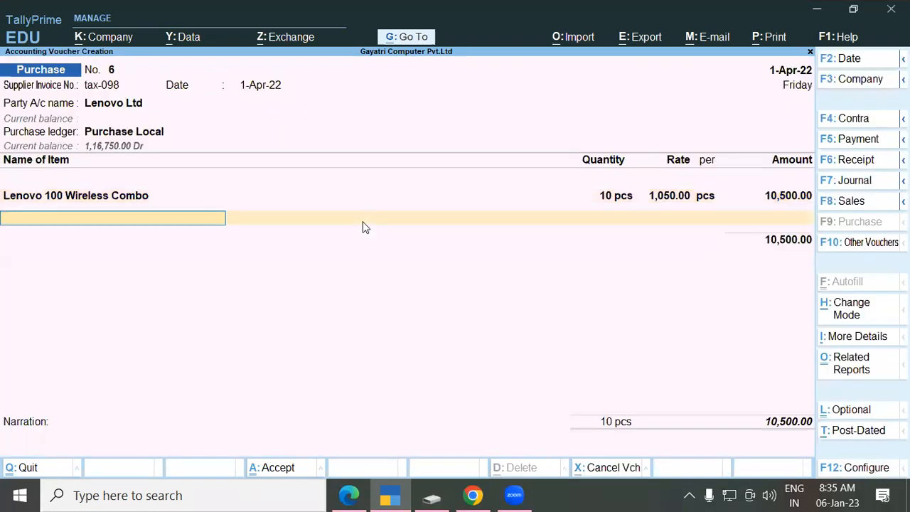
pyautogui.press('Return')
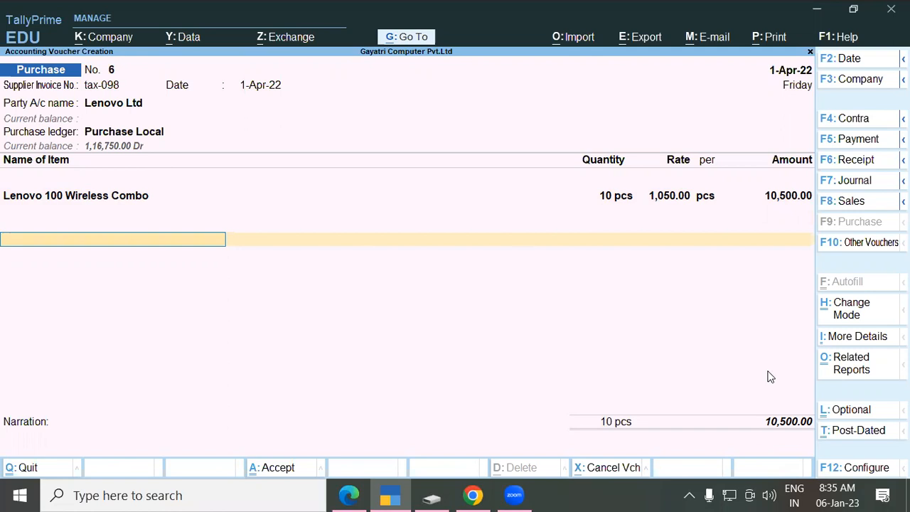
pyautogui.write('Cen')
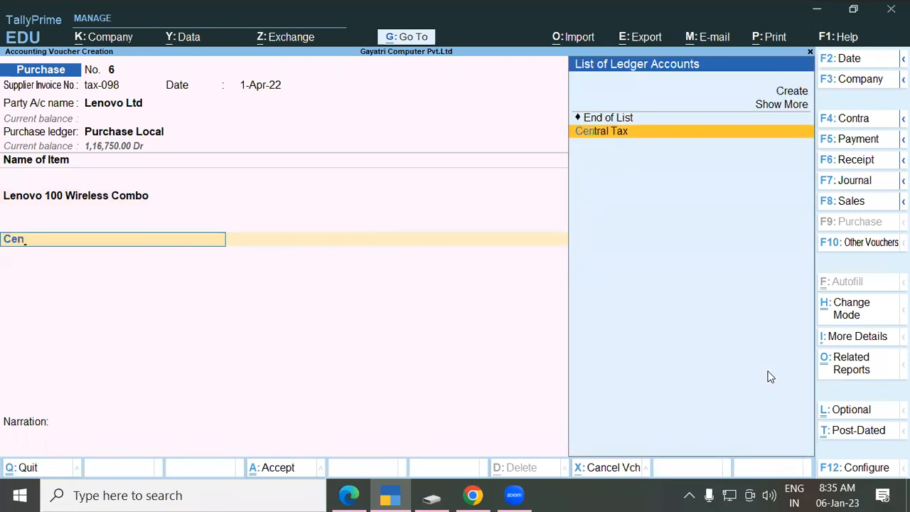
pyautogui.press('Return')
pyautogui.press('Return')
pyautogui.write('Sta')
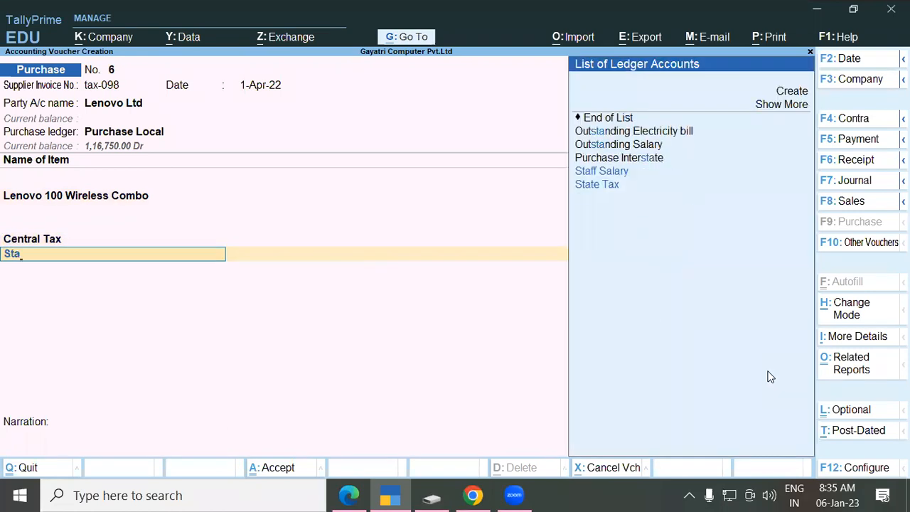
pyautogui.press('Down')
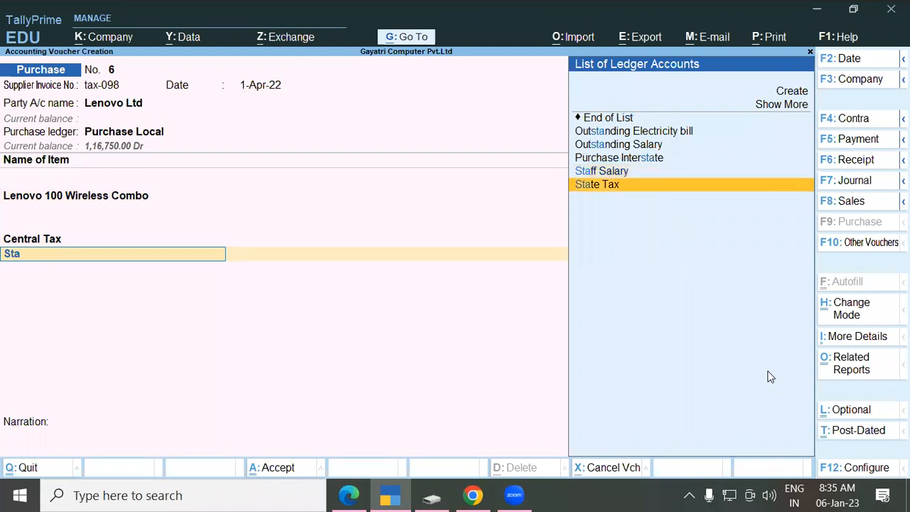
pyautogui.press('Return')
pyautogui.press('Return')
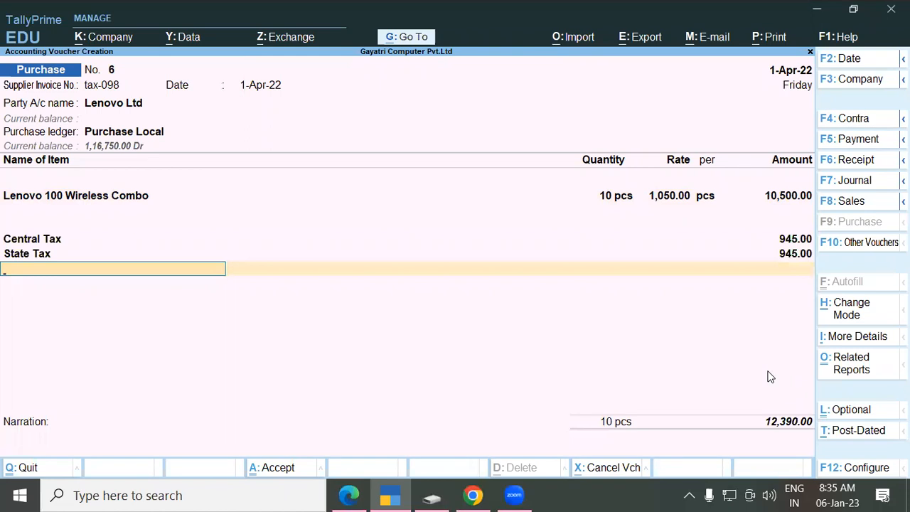
# Step: Accept the 12,390.00 total and keep New Ref in Bill-wise Details
pyautogui.press('Return')
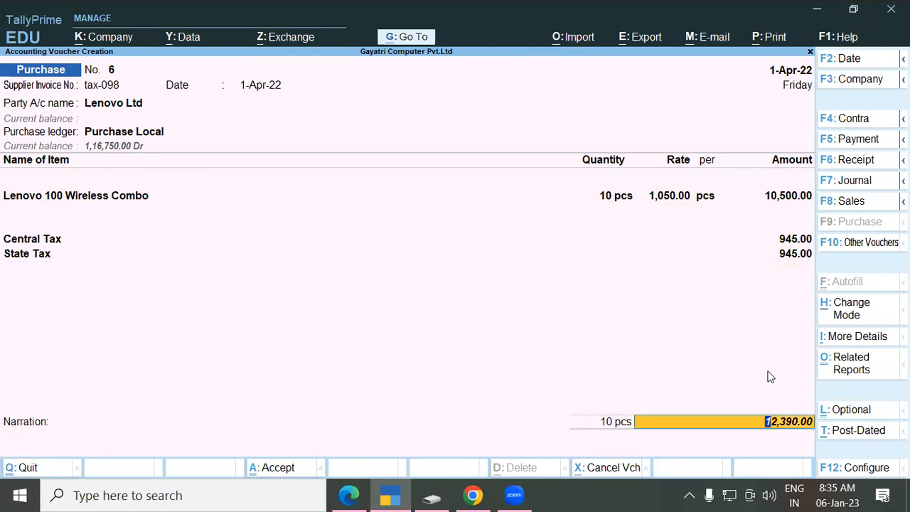
pyautogui.press('Return')
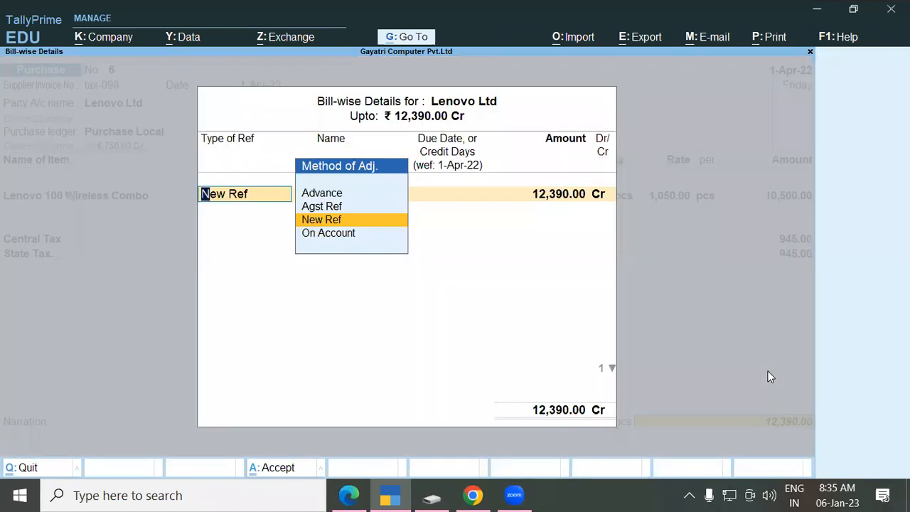
pyautogui.press('Return')
pyautogui.press('Return')
pyautogui.press('Return')
pyautogui.press('Return')
pyautogui.press('Return')
pyautogui.press('Return')
pyautogui.press('Return')
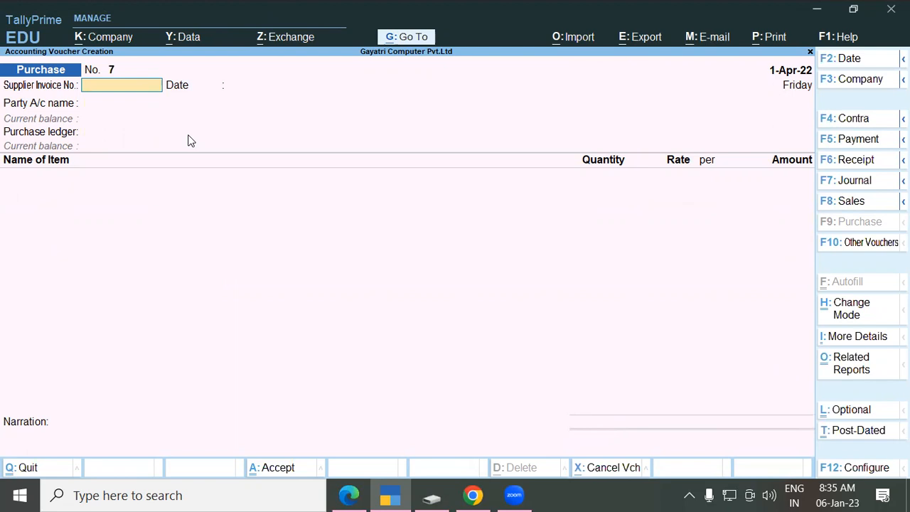
# Step: Return to the Gateway of Tally and find the Purchase Interstate heading on PDF page 48
pyautogui.press('Escape')
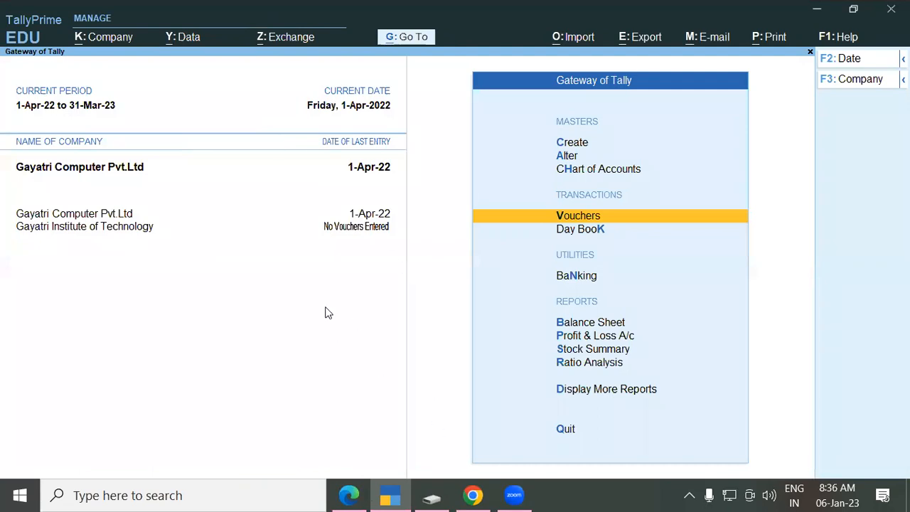
pyautogui.hotkey('alt', 'Tab')
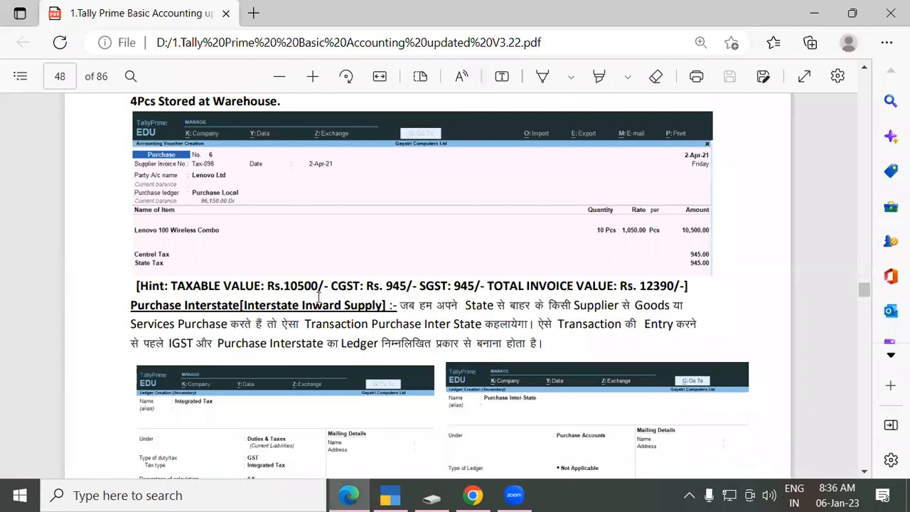
pyautogui.scroll(-1, 246, 339)
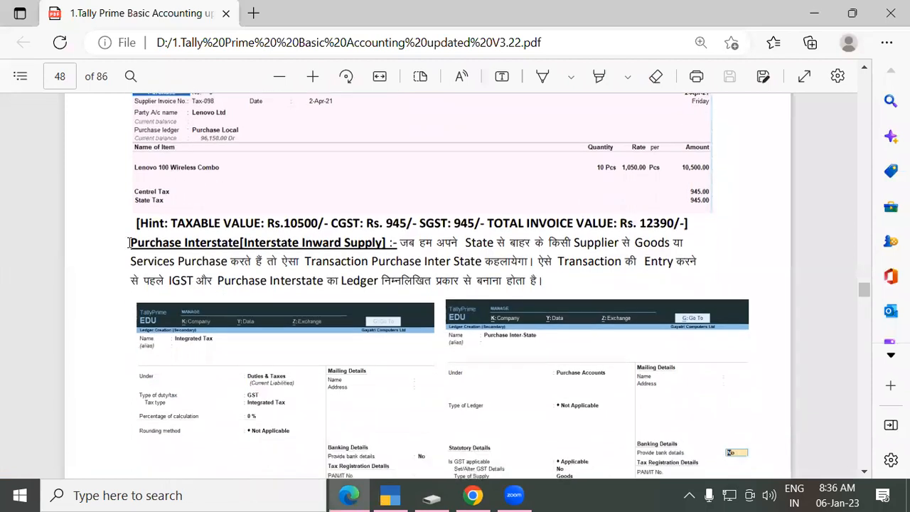
pyautogui.moveTo(133, 241); pyautogui.dragTo(240, 249)
pyautogui.click(238, 246)
# Step: Read where the explanation says an IGST ledger is needed, including the Hindi sentence
pyautogui.moveTo(170, 280); pyautogui.dragTo(196, 280)
pyautogui.click(202, 280)
pyautogui.moveTo(170, 280); pyautogui.dragTo(193, 281)
pyautogui.click(310, 364)
pyautogui.scroll(-1, 233, 305)
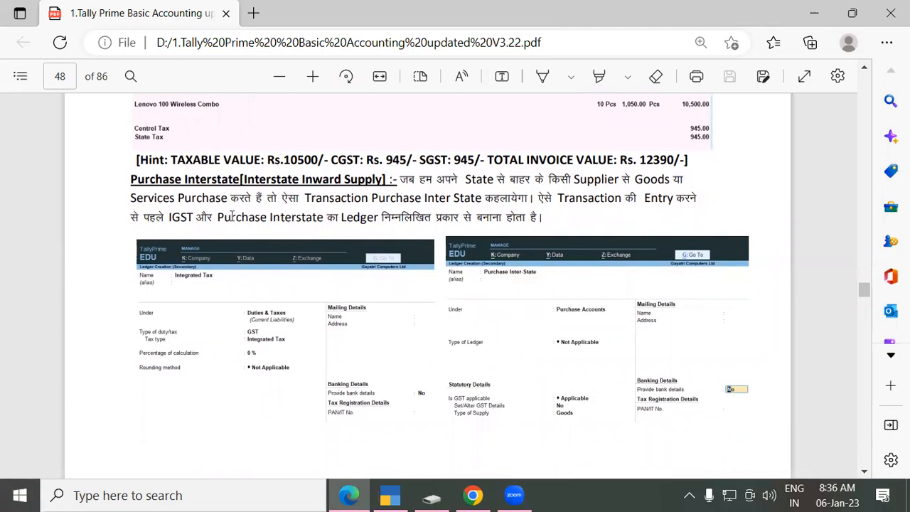
pyautogui.moveTo(154, 217); pyautogui.dragTo(181, 218)
pyautogui.click(183, 218)
# Step: Start a new ledger named Igst under Duties & Taxes
pyautogui.hotkey('alt', 'Tab')
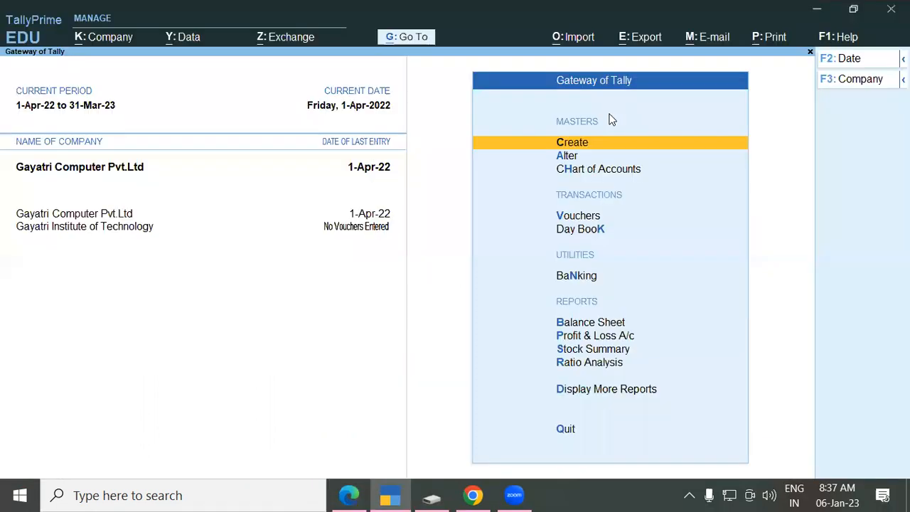
pyautogui.press('Return')
pyautogui.press('Down')
pyautogui.press('Return')
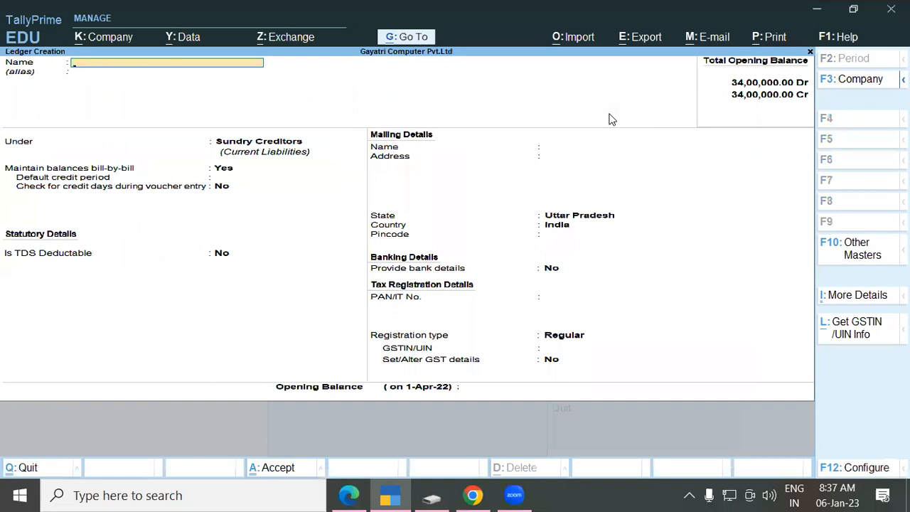
pyautogui.write('Igst')
pyautogui.press('Return')
pyautogui.press('Return')
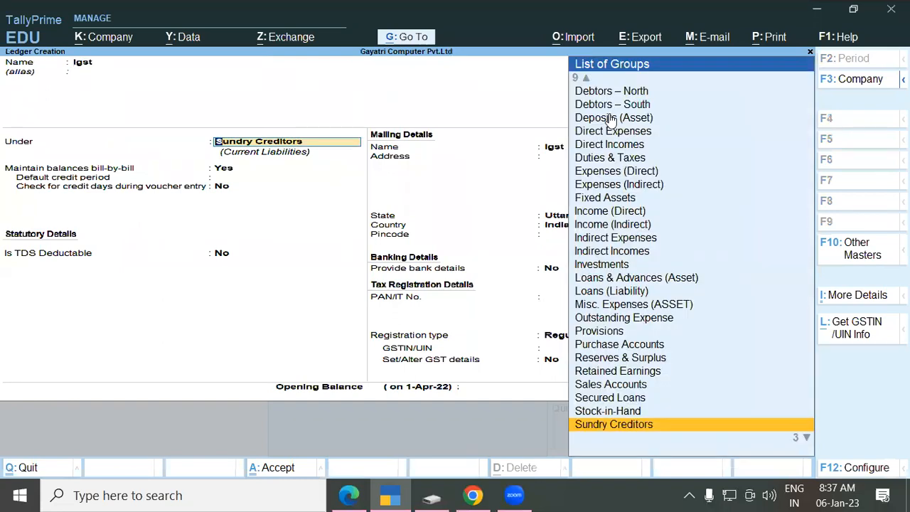
pyautogui.write('Duties & Taxes')
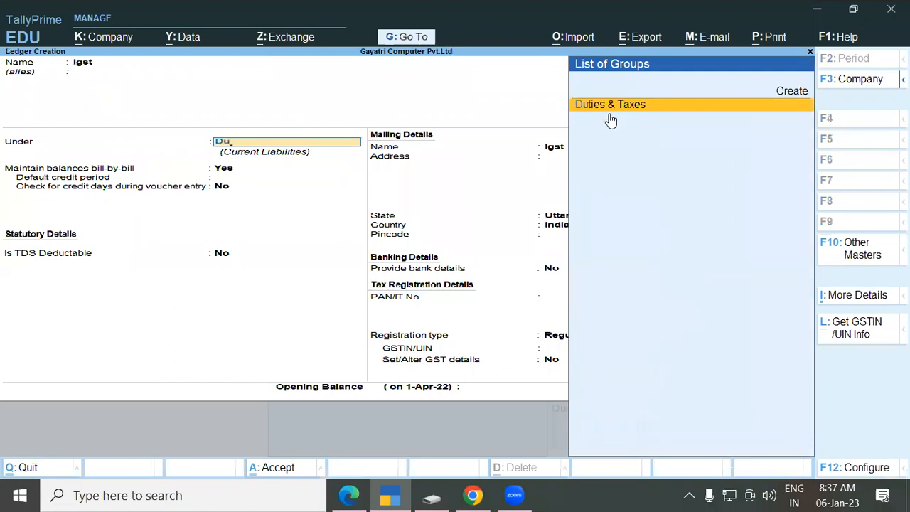
pyautogui.press('Return')
# Step: Make it a GST Integrated Tax ledger at 0 % with rounding Not Applicable, and save it
pyautogui.press('Up')
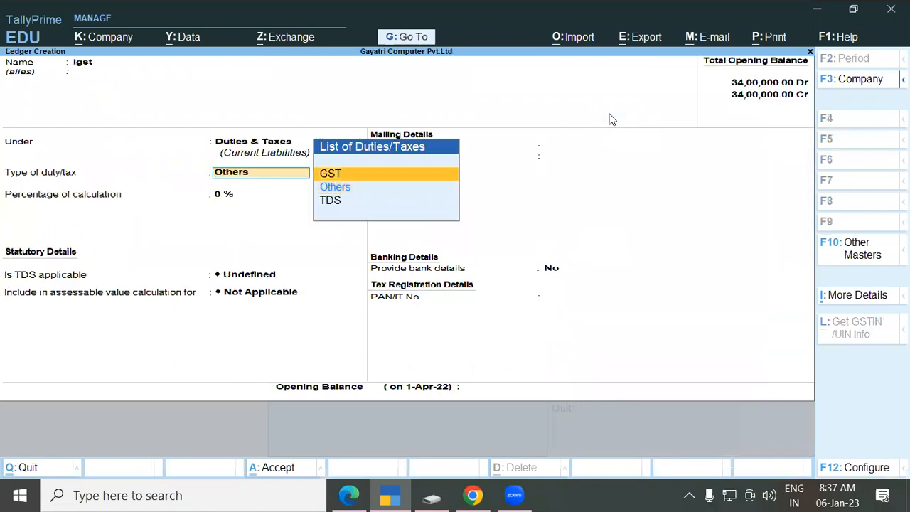
pyautogui.press('Return')
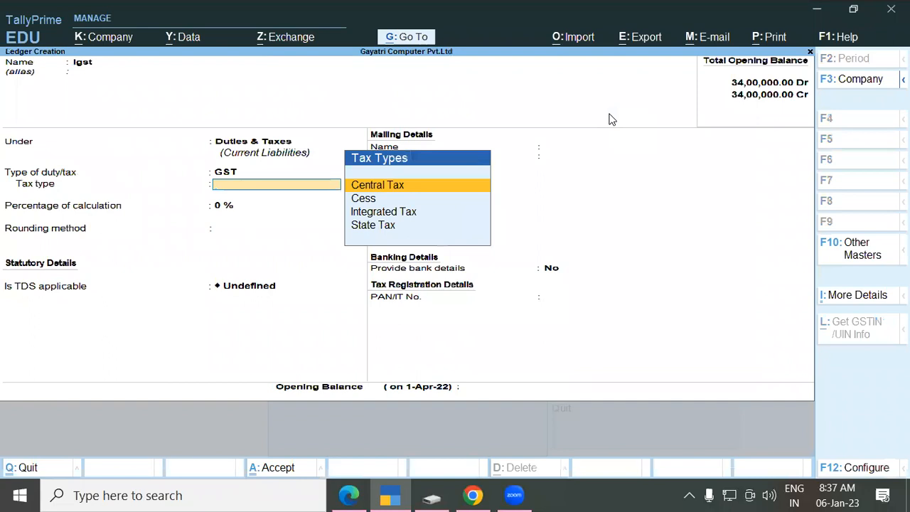
pyautogui.press('Down')
pyautogui.press('Down')
pyautogui.press('Down')
pyautogui.press('Up')
pyautogui.press('Return')
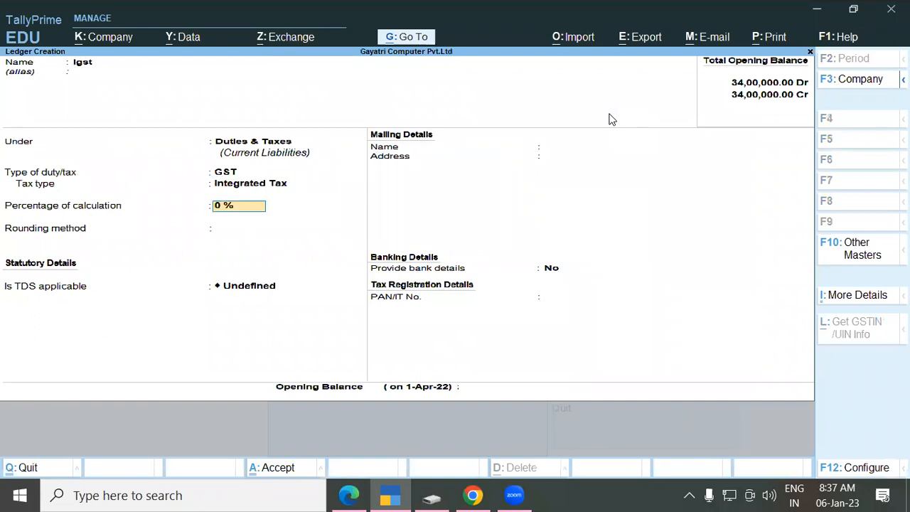
pyautogui.press('Return')
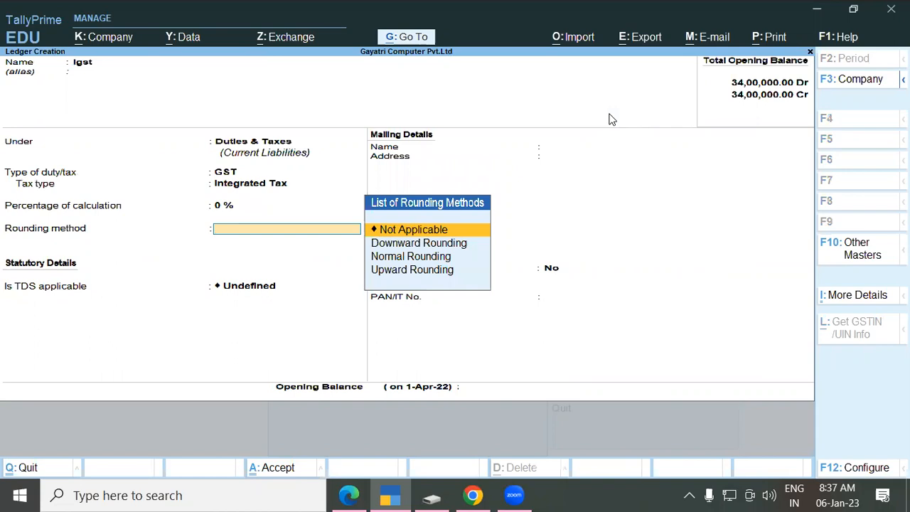
pyautogui.press('Return')
pyautogui.press('Return')
pyautogui.press('Return')
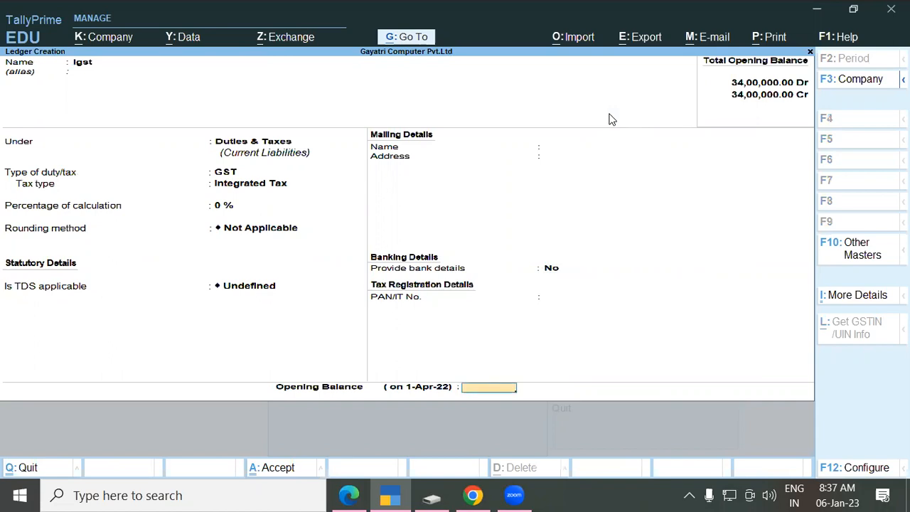
pyautogui.press('Return')
pyautogui.press('Return')
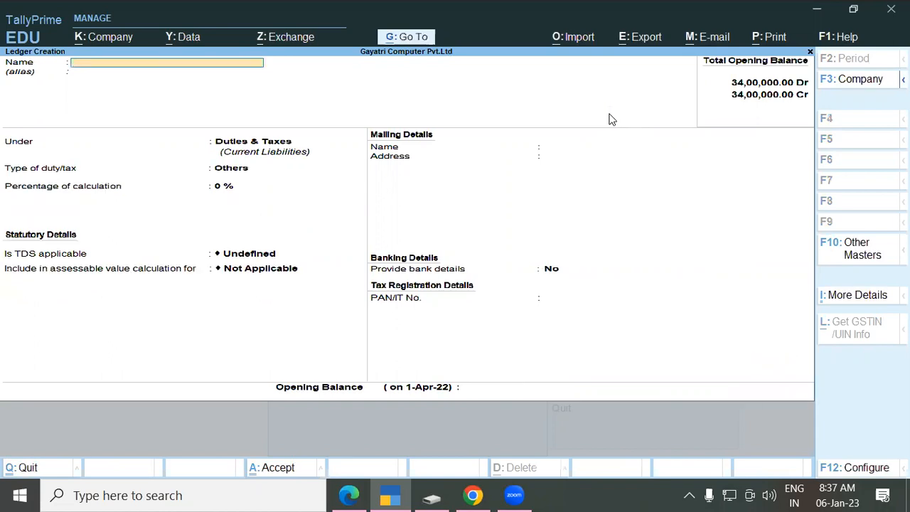
pyautogui.press('Escape')
pyautogui.press('Escape')
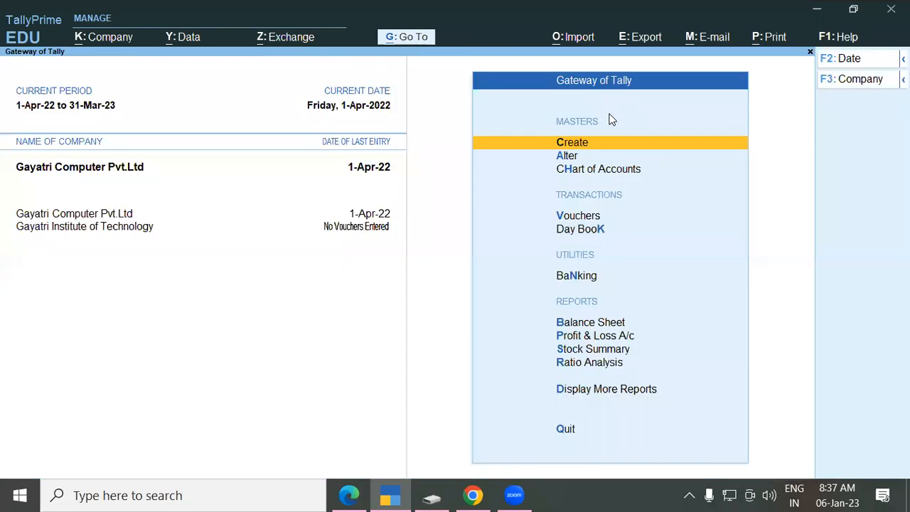
# Step: Scroll the exercise PDF to page 49 question 6 and highlight the Inter-state note and supplier HP India
pyautogui.hotkey('alt', 'Tab')
pyautogui.scroll(-3, 328, 200)
pyautogui.scroll(-5, 329, 206)
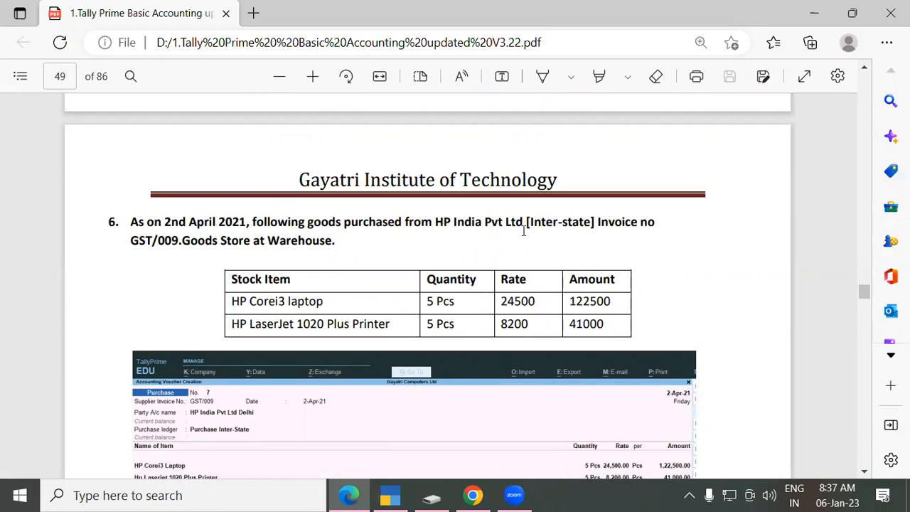
pyautogui.moveTo(527, 221); pyautogui.dragTo(567, 225)
pyautogui.click(567, 224)
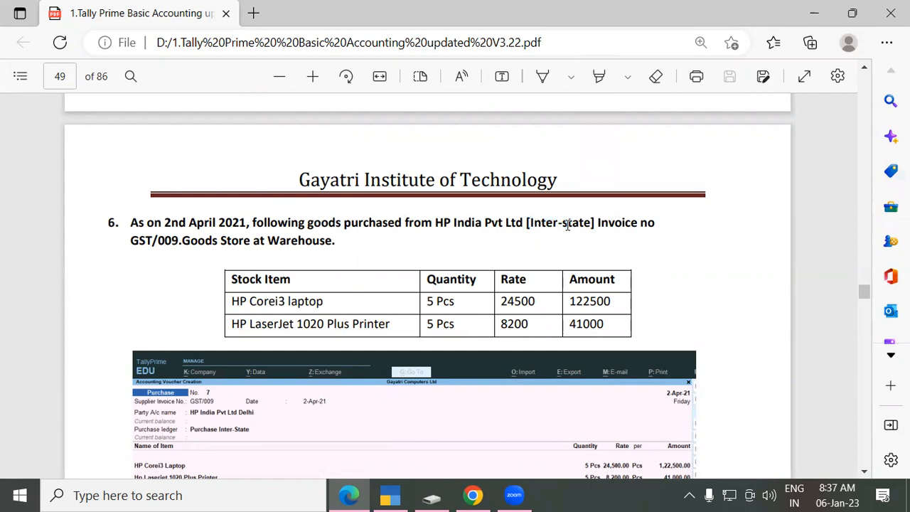
pyautogui.moveTo(436, 223); pyautogui.dragTo(523, 223)
pyautogui.click(521, 224)
# Step: Highlight invoice number GST/009 and the HP Corei3 laptop and HP LaserJet printer items
pyautogui.moveTo(130, 242); pyautogui.dragTo(173, 243)
pyautogui.click(181, 240)
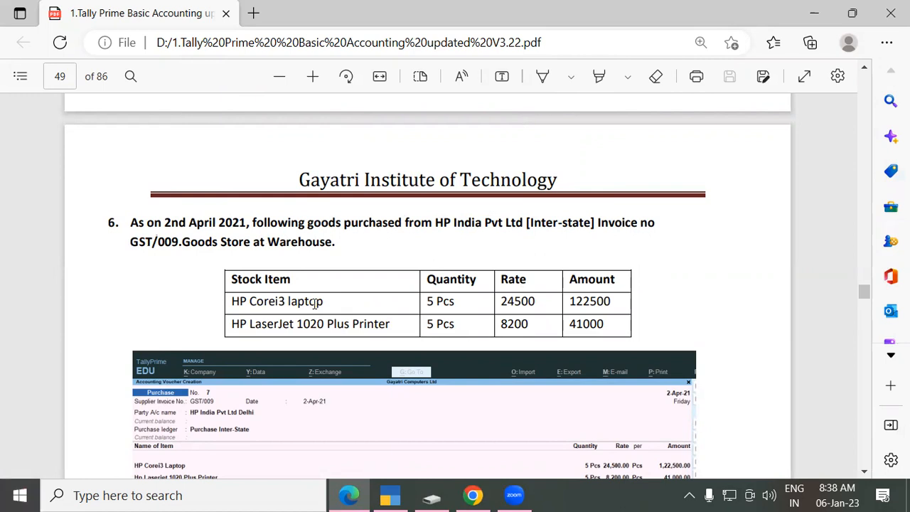
pyautogui.moveTo(230, 301); pyautogui.dragTo(343, 310)
pyautogui.click(257, 324)
pyautogui.moveTo(230, 324); pyautogui.dragTo(294, 324)
pyautogui.click(392, 322)
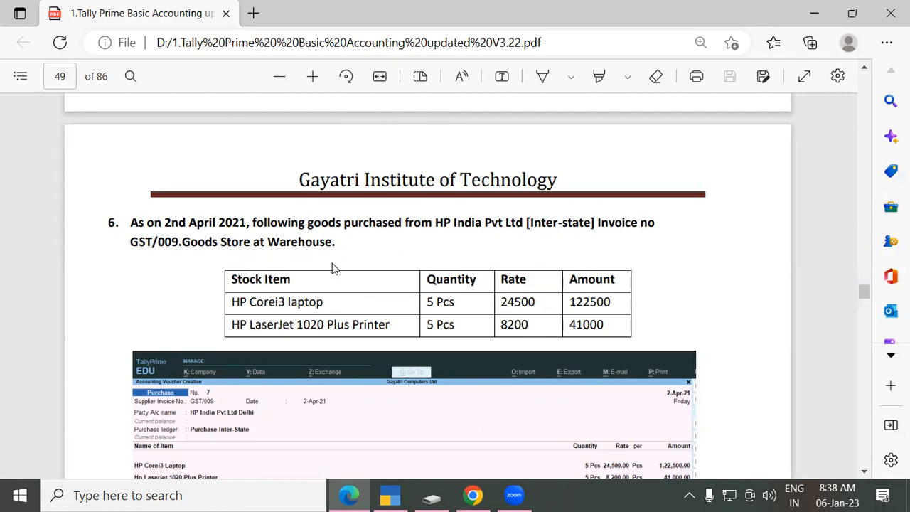
pyautogui.hotkey('alt', 'Tab')
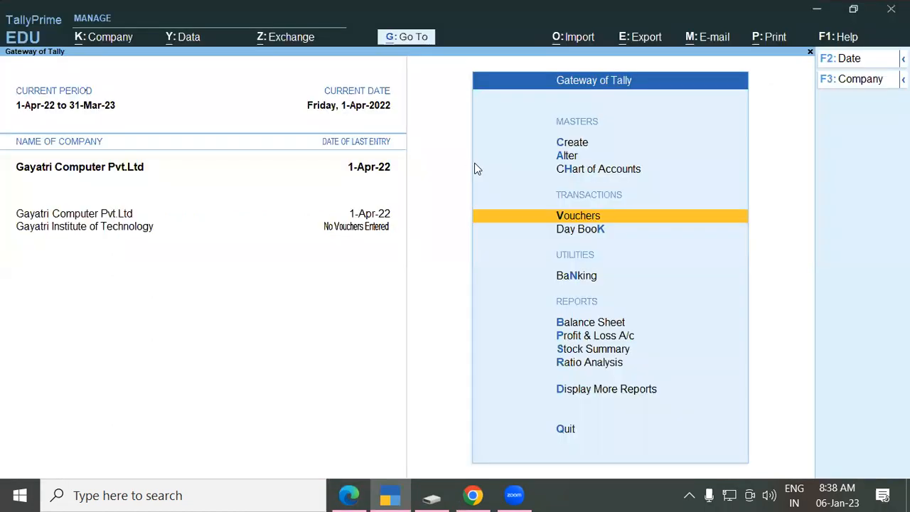
# Step: Start a new purchase voucher with invoice number gst/009 and supplier HP India
pyautogui.press('Return')
pyautogui.write('gst')
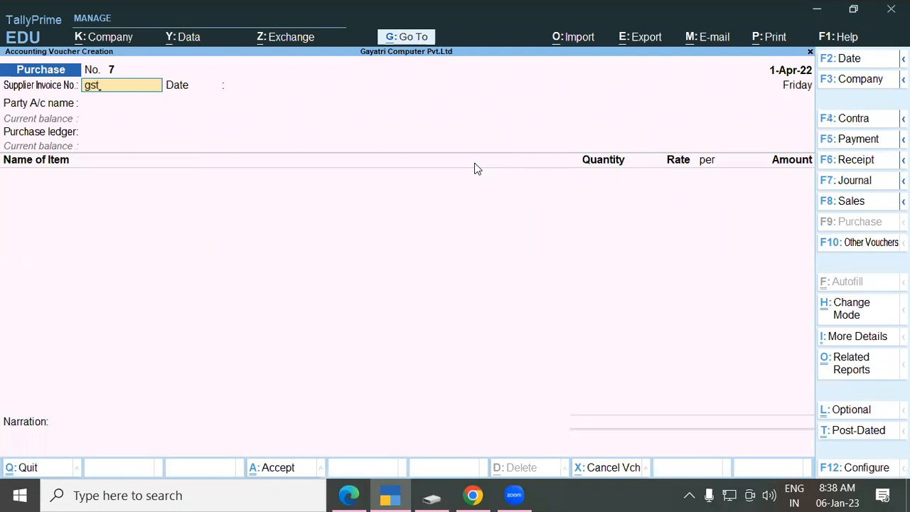
pyautogui.write('/009')
pyautogui.press('Return')
pyautogui.press('Return')
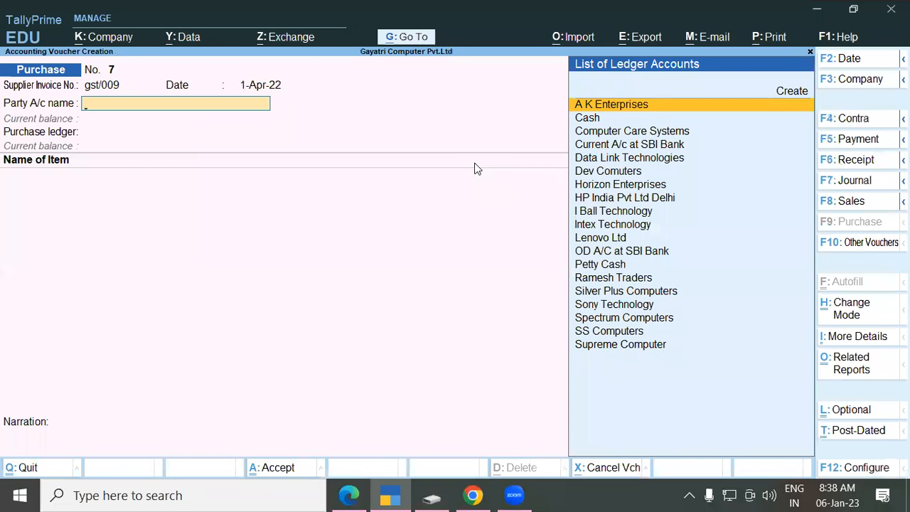
pyautogui.write('Hp')
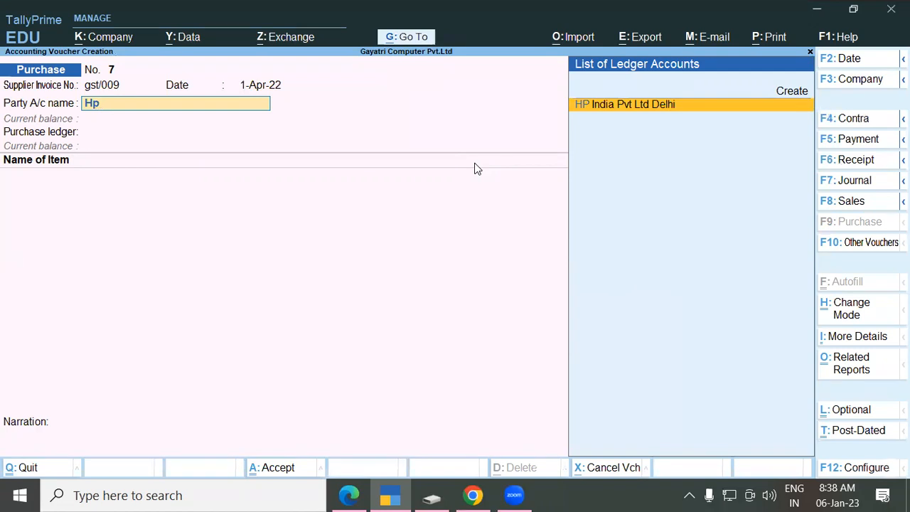
pyautogui.press('Return')
pyautogui.press('Return')
pyautogui.press('Return')
pyautogui.press('Return')
pyautogui.press('Return')
pyautogui.press('Return')
pyautogui.press('Return')
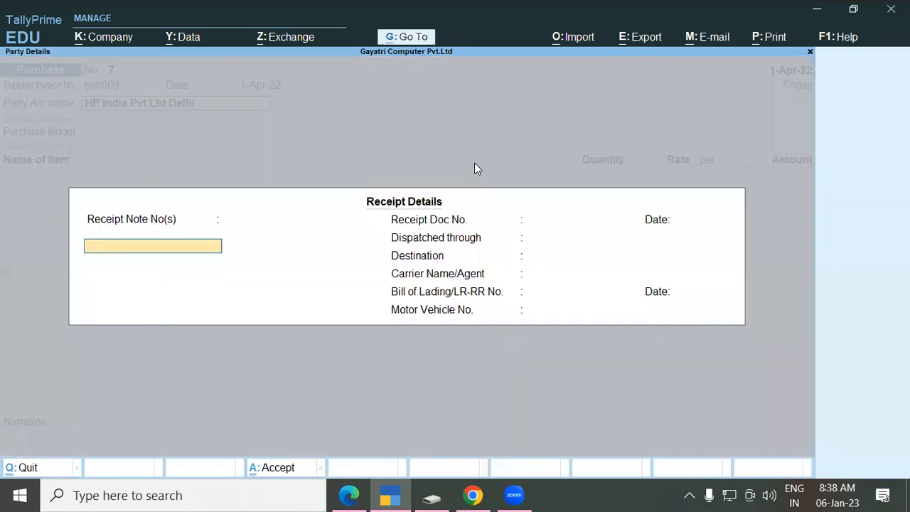
# Step: Accept HP India's party details, choose the Purchase Interstate ledger, and begin a new stock item
pyautogui.press('Return')
pyautogui.press('Return')
pyautogui.press('Return')
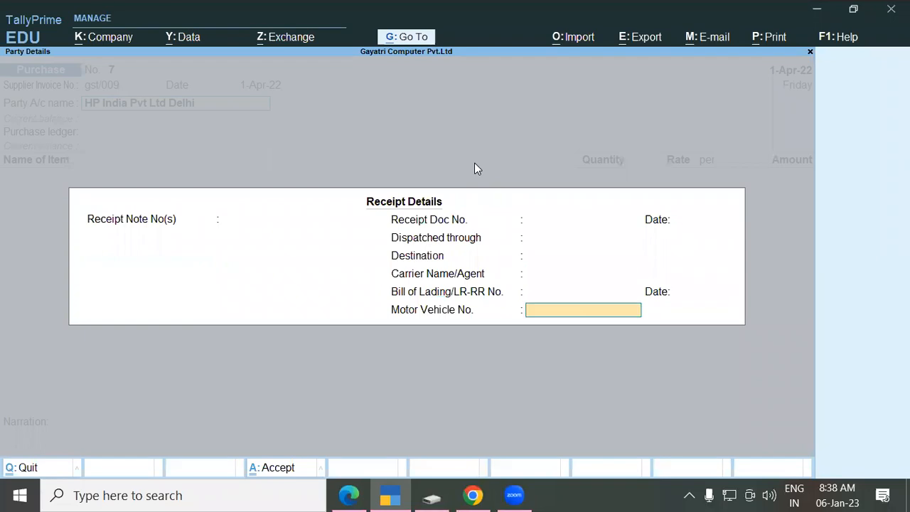
pyautogui.press('Return')
pyautogui.press('Return')
pyautogui.press('Return')
pyautogui.press('Return')
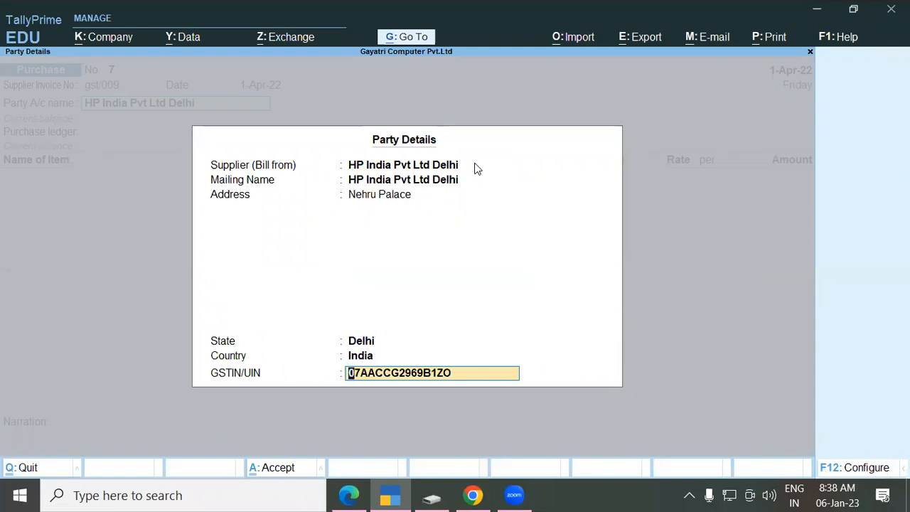
pyautogui.press('Return')
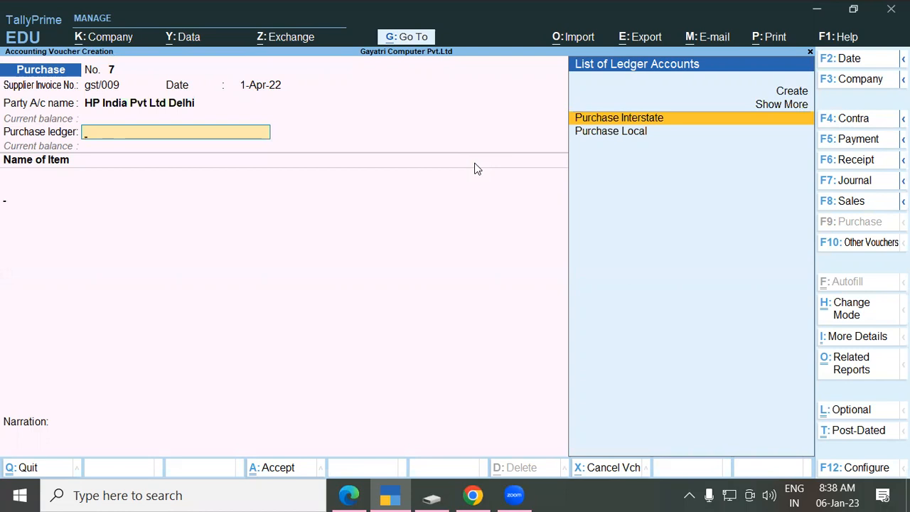
pyautogui.press('Return')
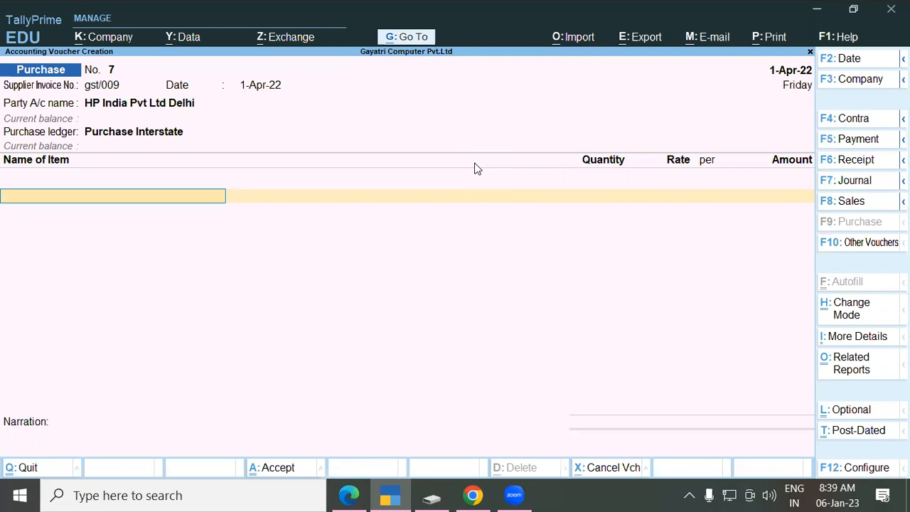
pyautogui.hotkey('alt', 'c')
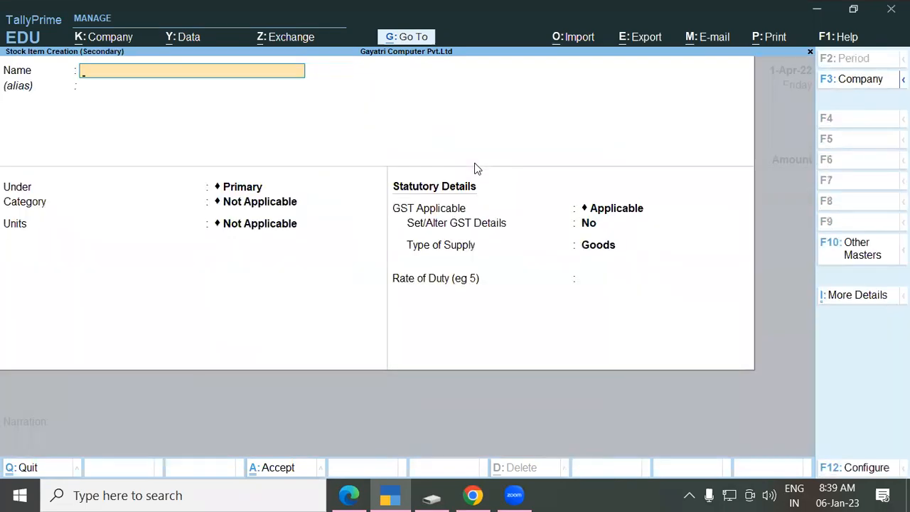
# Step: Name the new stock item HP Corei3 laptop, copied from the exercise PDF
pyautogui.hotkey('alt', 'Tab')
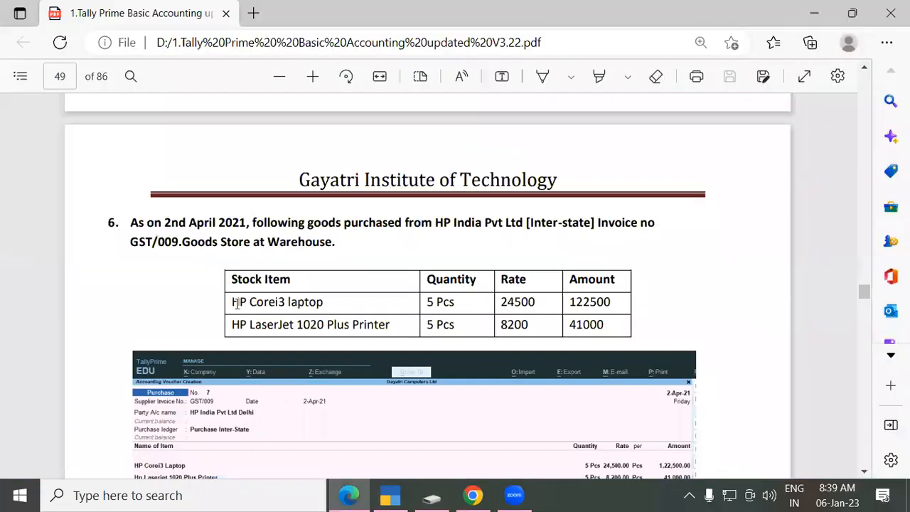
pyautogui.moveTo(253, 304); pyautogui.dragTo(327, 301)
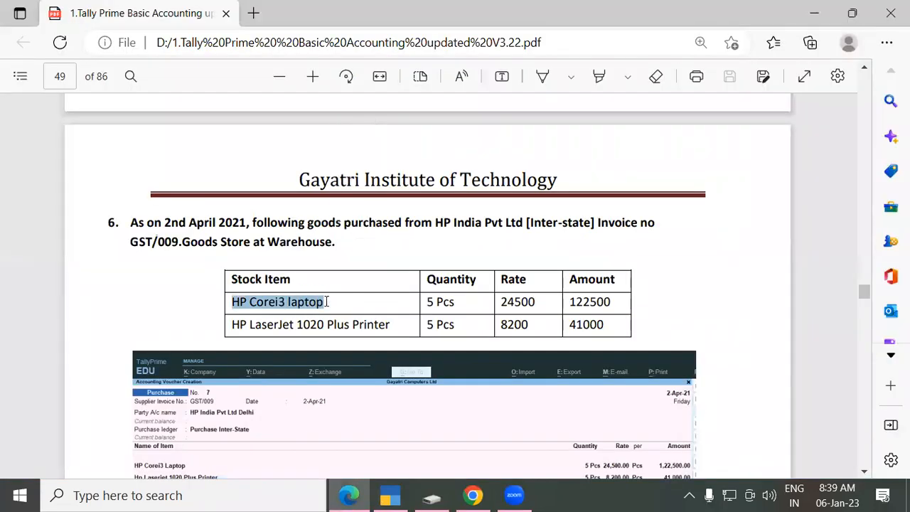
pyautogui.hotkey('ctrl', 'c')
pyautogui.hotkey('alt', 'Tab')
pyautogui.hotkey('ctrl', 'alt', 'v')
pyautogui.press('Return')
pyautogui.press('Return')
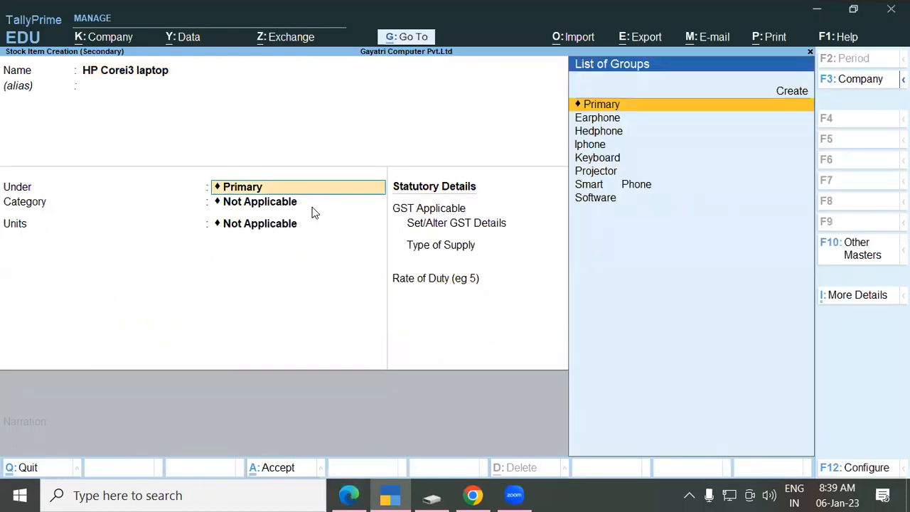
# Step: Create stock group Laptop with GST details: HSN 847160, Taxable, 18% tax rate
pyautogui.hotkey('alt', 'c')
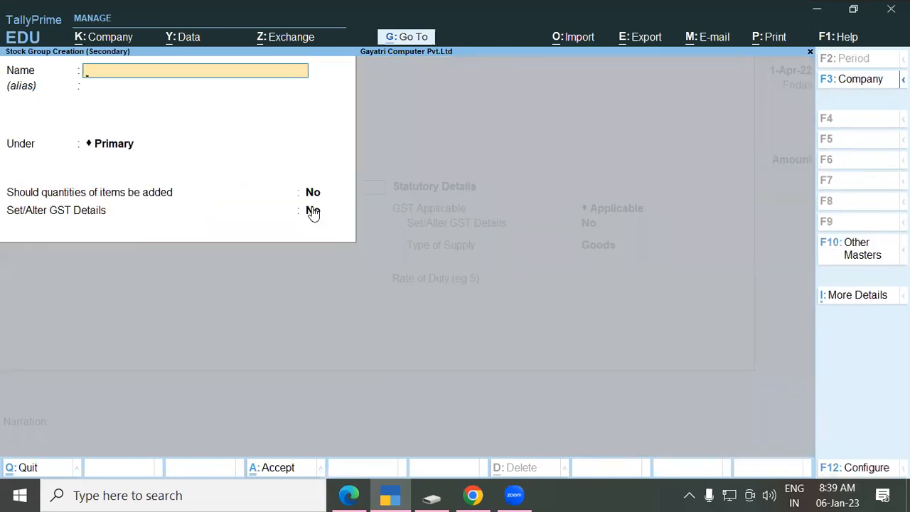
pyautogui.write('Laptop')
pyautogui.press('Return')
pyautogui.press('Return')
pyautogui.press('Return')
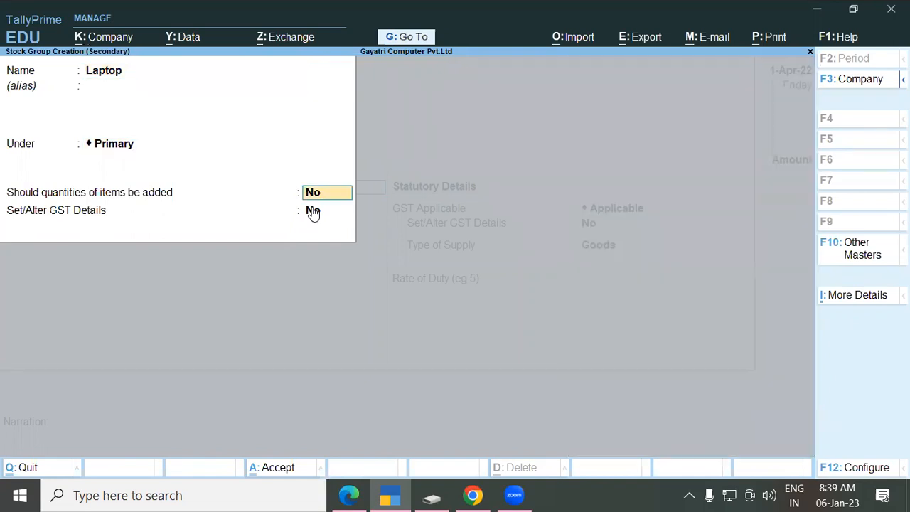
pyautogui.press('Return')
pyautogui.press('y')
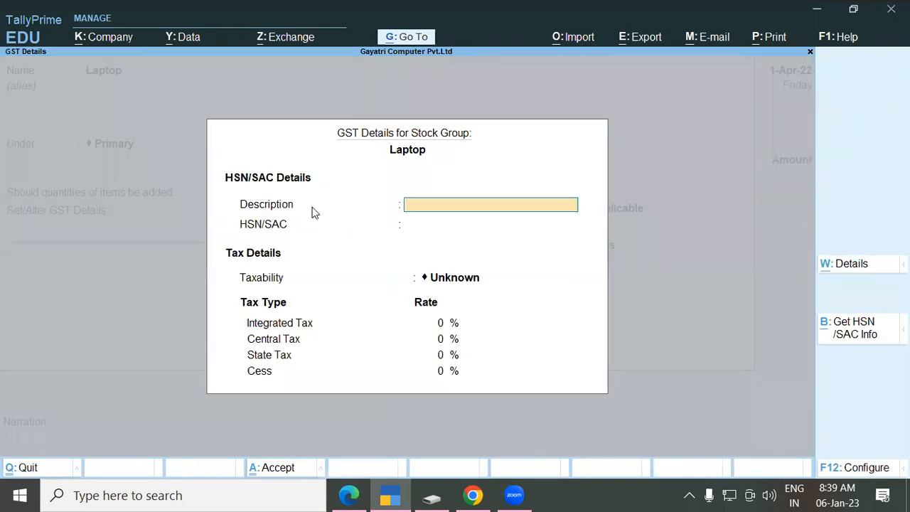
pyautogui.write('Laptop')
pyautogui.press('Return')
pyautogui.write('84')
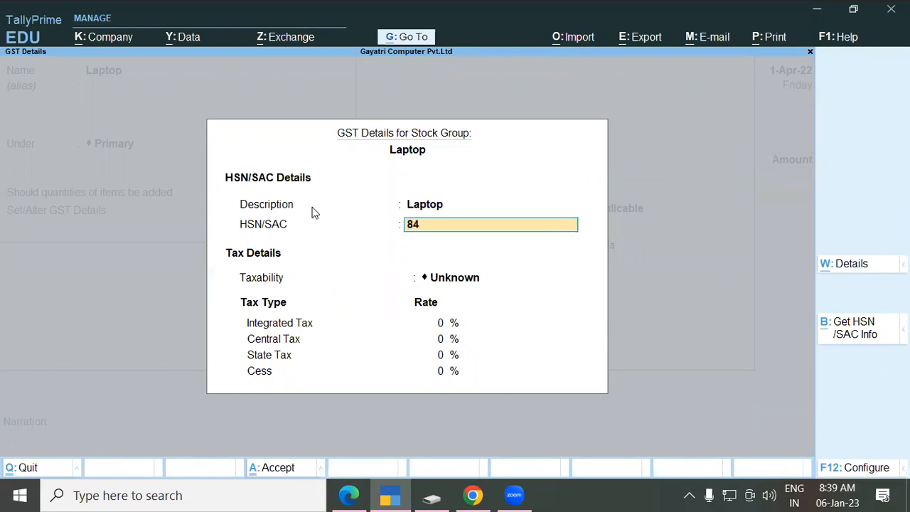
pyautogui.write('7160')
pyautogui.press('Return')
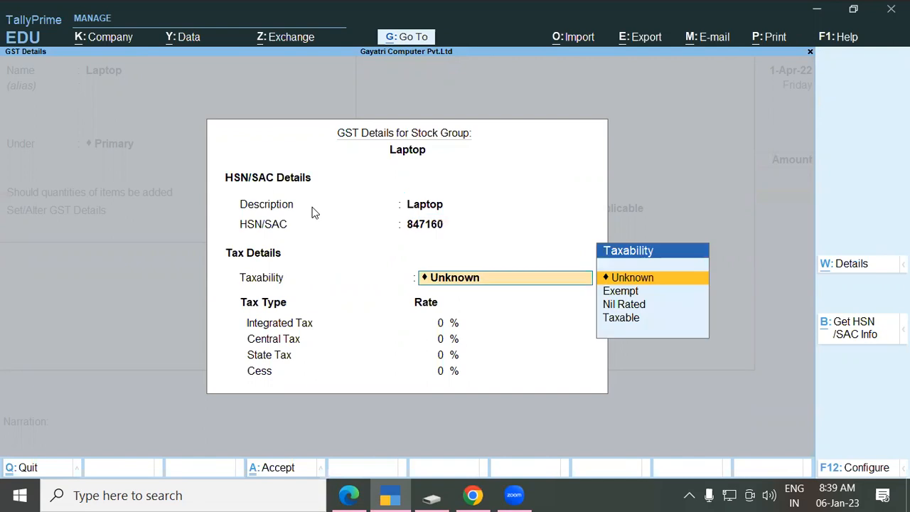
pyautogui.write('T')
pyautogui.press('Return')
pyautogui.write('18')
pyautogui.press('Return')
pyautogui.press('Return')
pyautogui.press('Return')
pyautogui.press('Return')
pyautogui.press('Return')
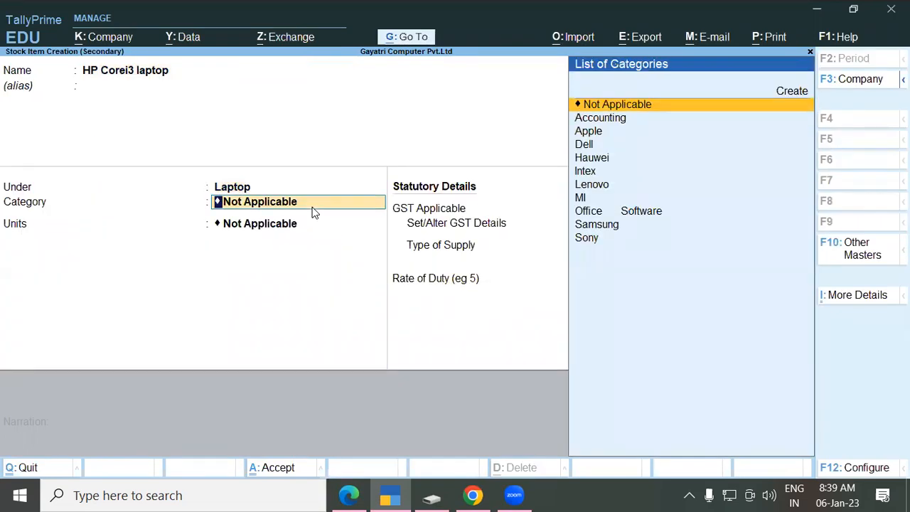
# Step: Create a new category Hp, set units to pcs, and save the laptop item
pyautogui.write('H')
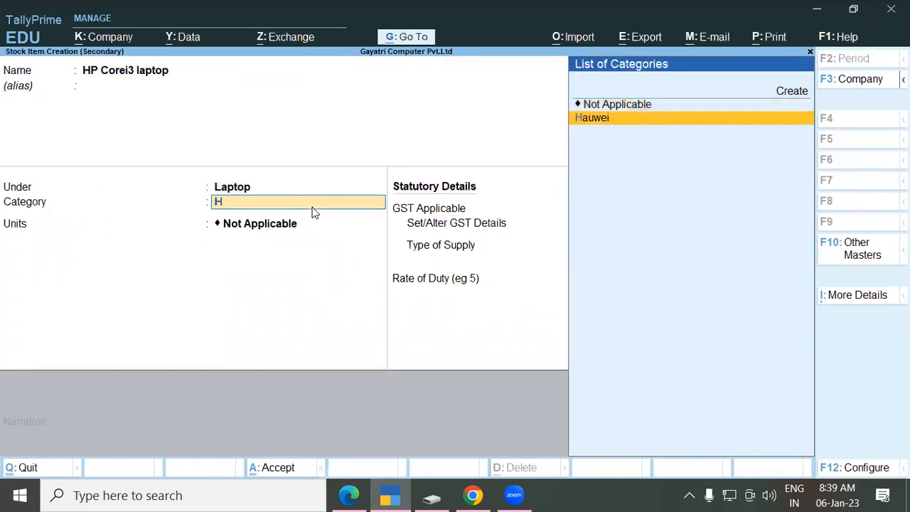
pyautogui.press('BackSpace')
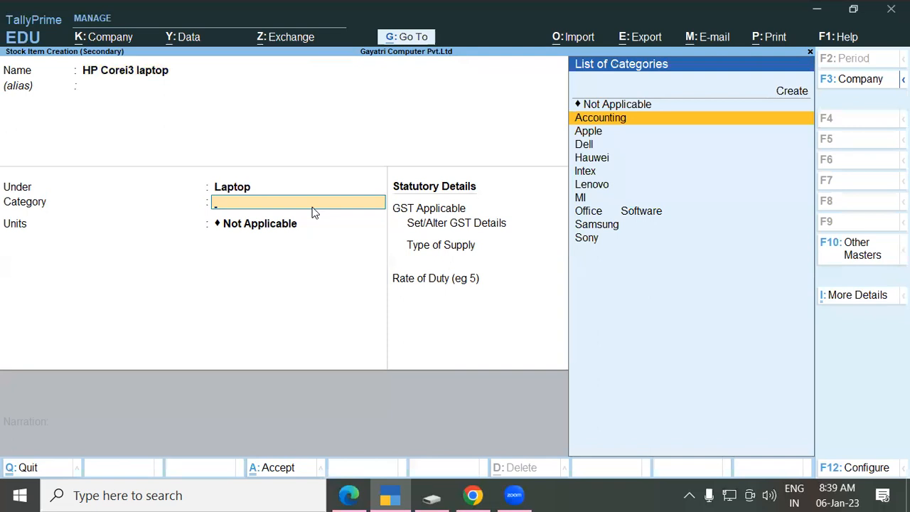
pyautogui.hotkey('alt', 'c')
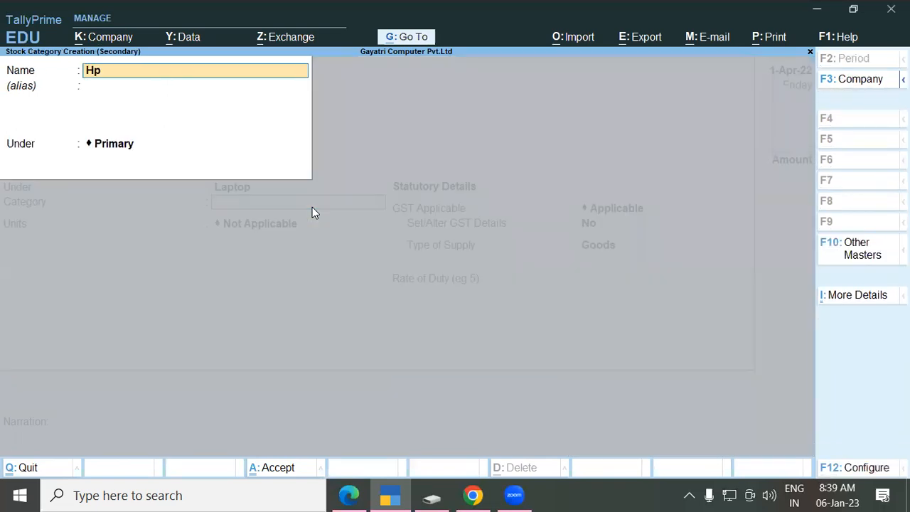
pyautogui.press('Return')
pyautogui.press('Return')
pyautogui.press('Return')
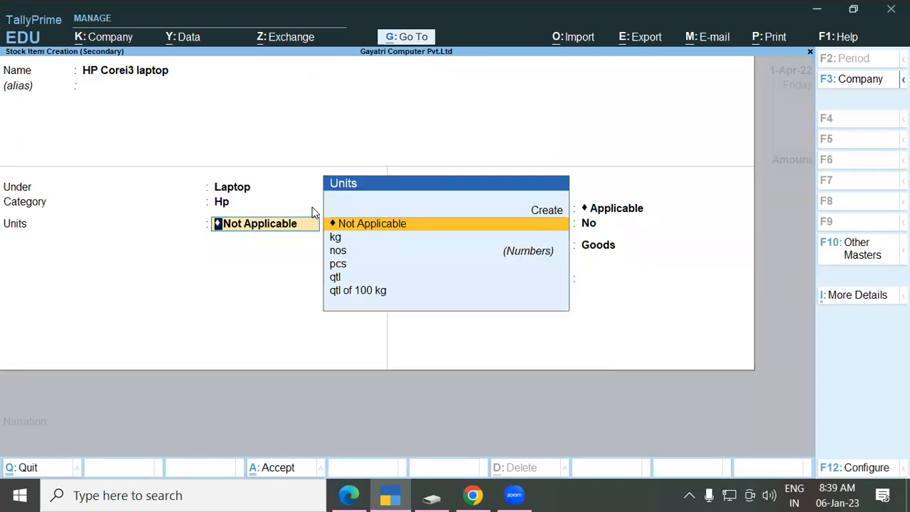
pyautogui.write('pcs')
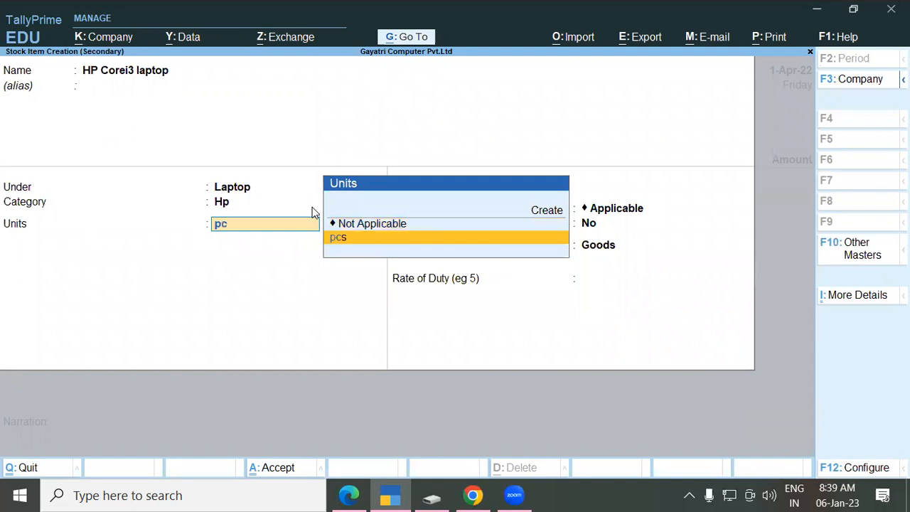
pyautogui.press('Return')
pyautogui.press('Return')
pyautogui.press('Return')
pyautogui.press('Return')
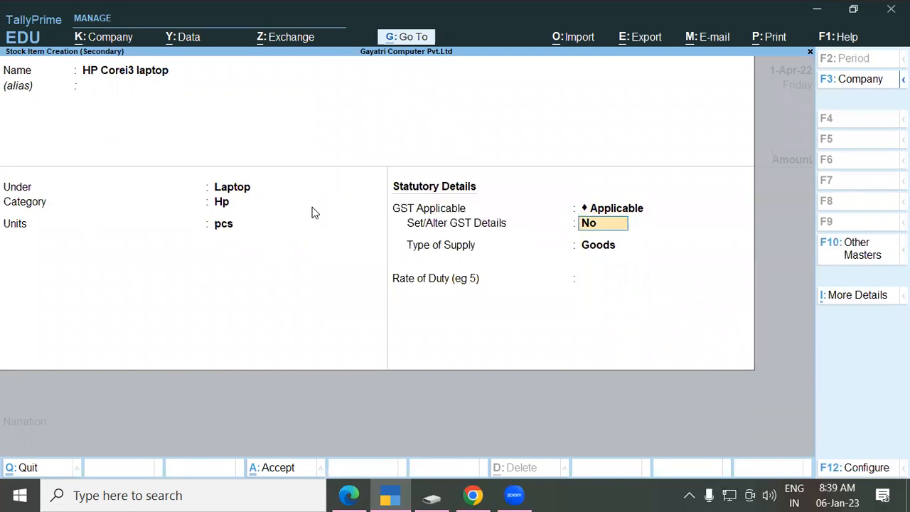
pyautogui.press('Return')
pyautogui.press('Return')
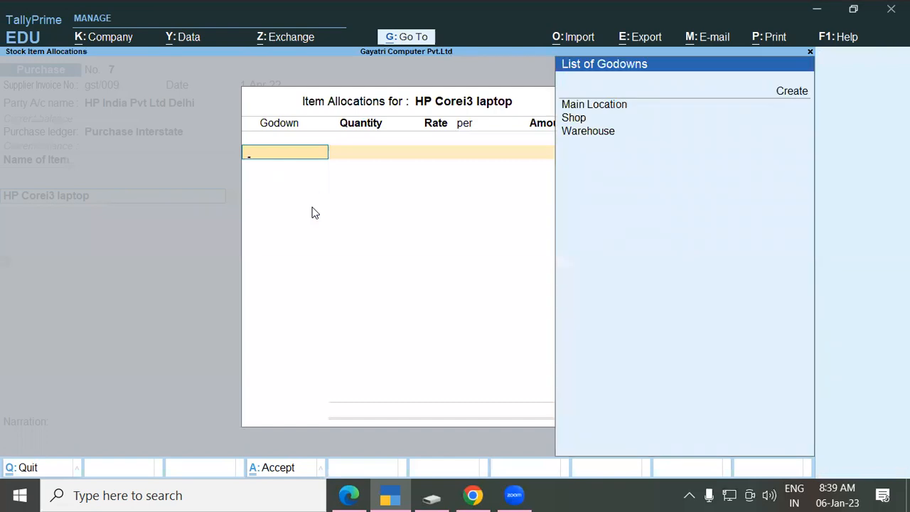
# Step: Allocate 5 pcs of the laptop to Warehouse at 24,500 each, totalling 1,22,500
pyautogui.press('Down')
pyautogui.press('Down')
pyautogui.press('Return')
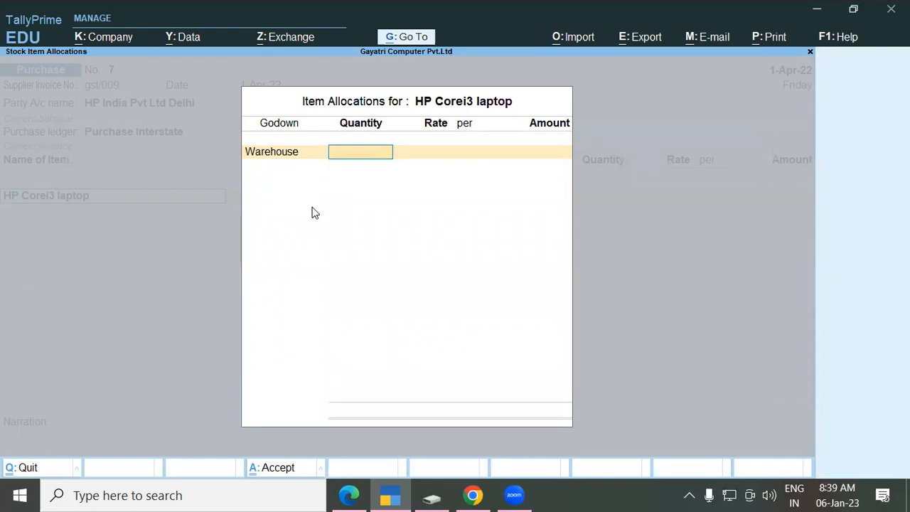
pyautogui.hotkey('alt', 'Tab')
pyautogui.hotkey('alt', 'Tab')
pyautogui.write('5')
pyautogui.press('Return')
pyautogui.hotkey('alt', 'Tab')
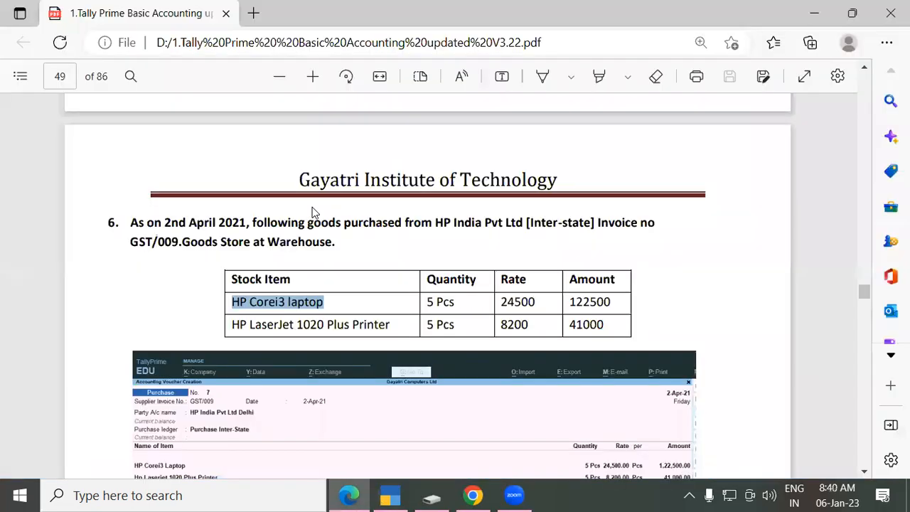
pyautogui.hotkey('alt', 'Tab')
pyautogui.write('24,50')
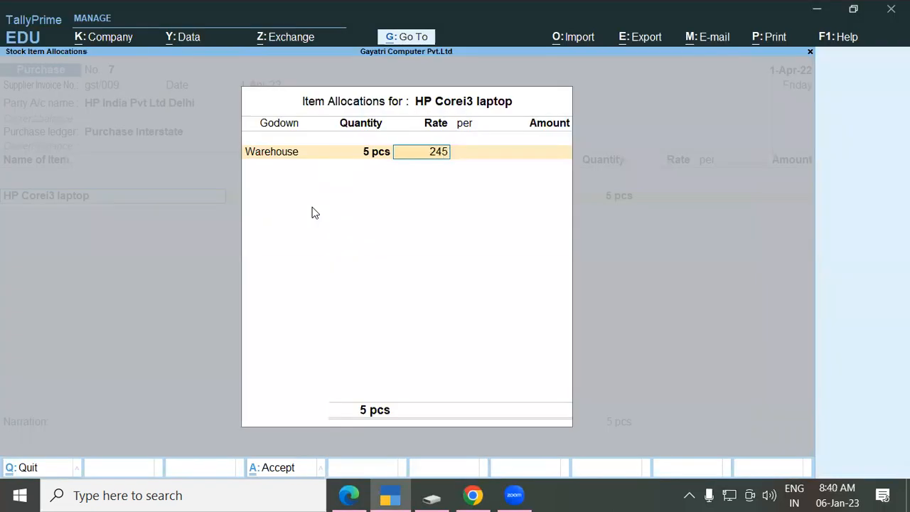
pyautogui.write('0')
pyautogui.press('Return')
pyautogui.press('Return')
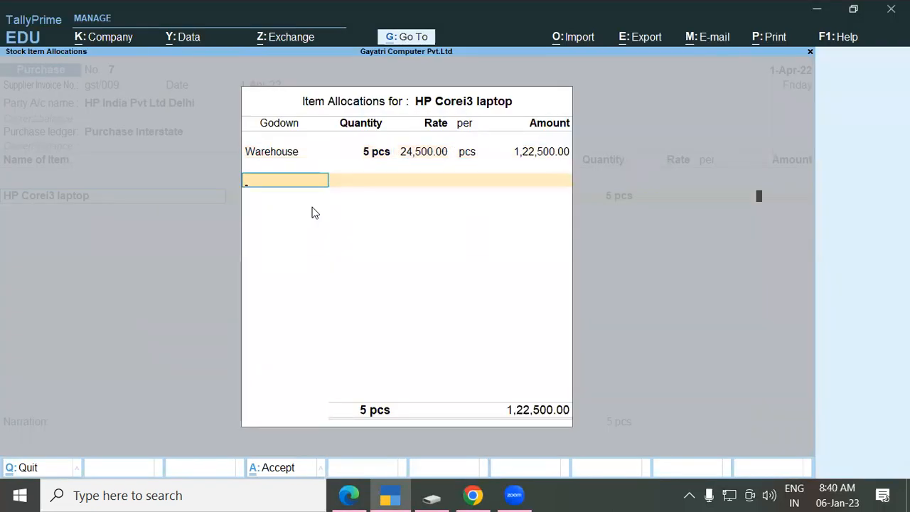
pyautogui.press('Return')
pyautogui.press('Return')
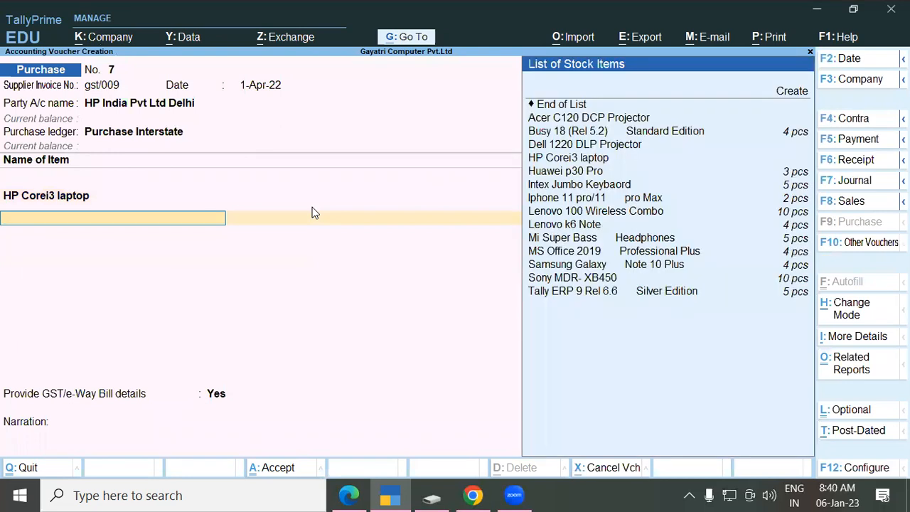
# Step: Start another new stock item and select 'HP LaserJet 1020 Plus Printer' in the exercise PDF
pyautogui.write('V')
pyautogui.press('BackSpace')
pyautogui.hotkey('alt', 'c')
pyautogui.hotkey('alt', 'Tab')
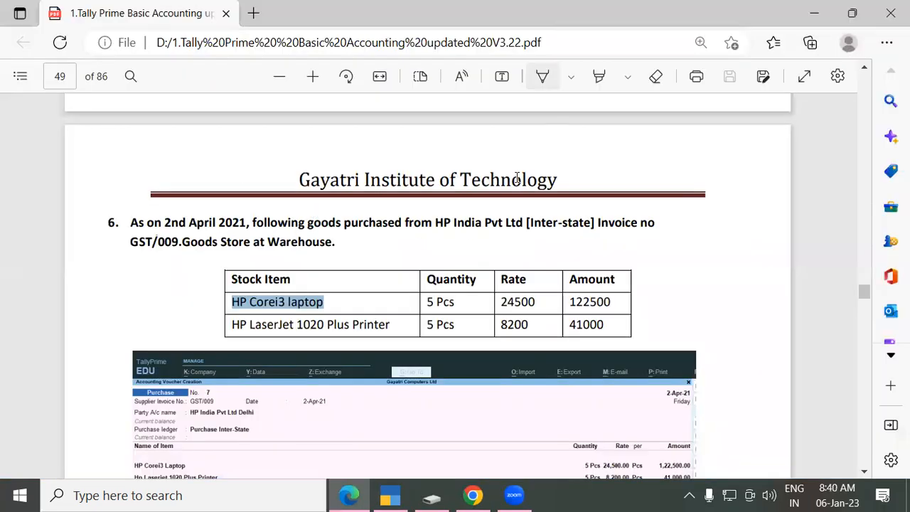
pyautogui.click(249, 325)
pyautogui.moveTo(249, 325); pyautogui.dragTo(392, 322)
pyautogui.hotkey('ctrl', 'c')
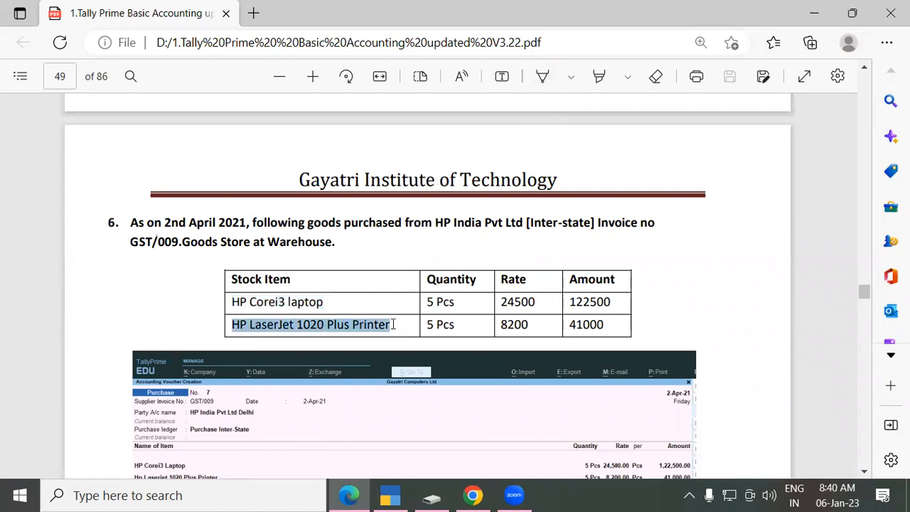
pyautogui.hotkey('alt', 'Tab')
# Step: Name the item HP LaserJet 1020 Plus Printer under new group Printer: HSN 8160, Taxable, 18%
pyautogui.hotkey('ctrl', 'v')
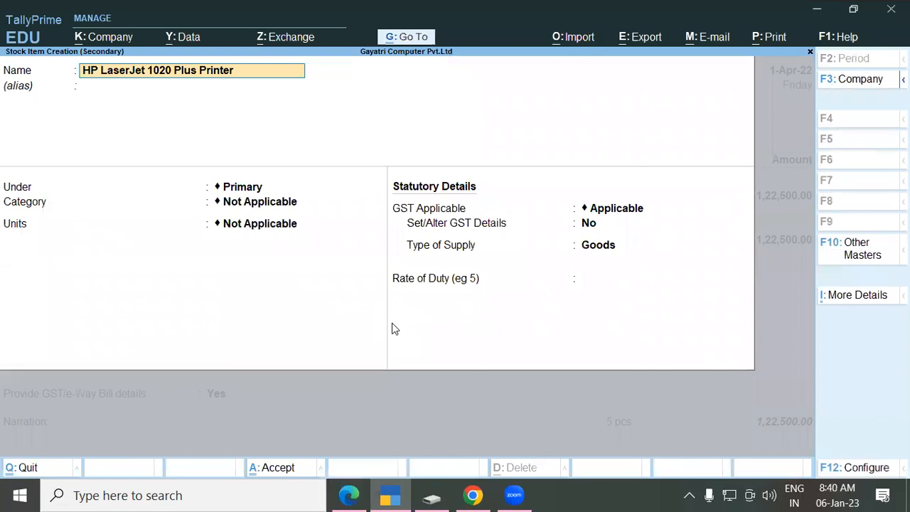
pyautogui.press('Return')
pyautogui.press('Return')
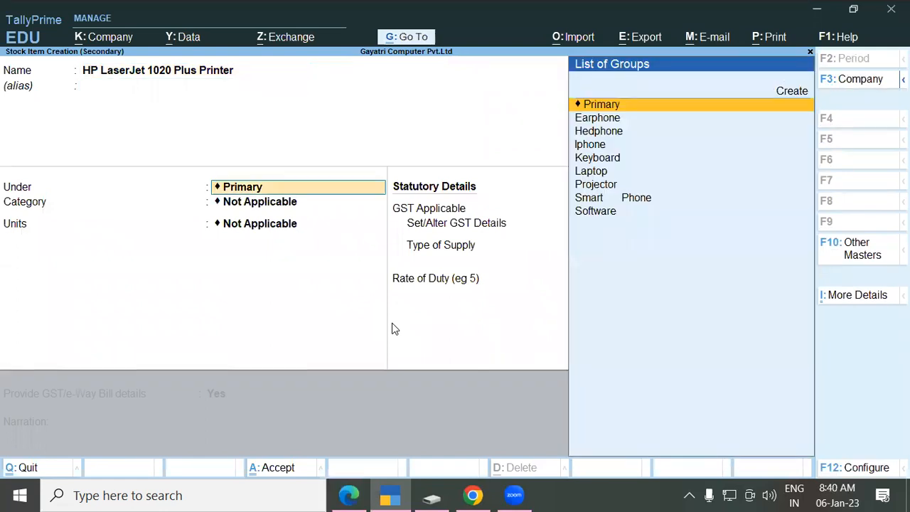
pyautogui.hotkey('alt', 'c')
pyautogui.write('Printer')
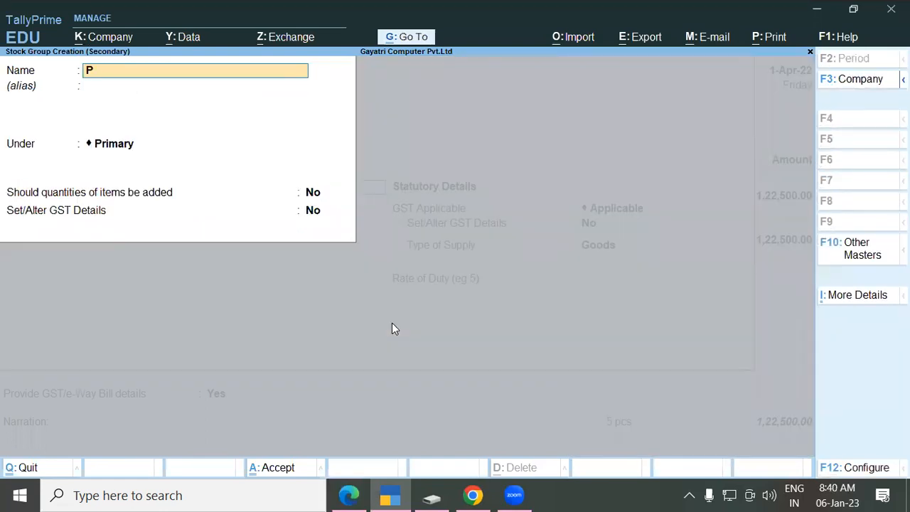
pyautogui.press('Return')
pyautogui.press('Return')
pyautogui.press('Return')
pyautogui.press('Return')
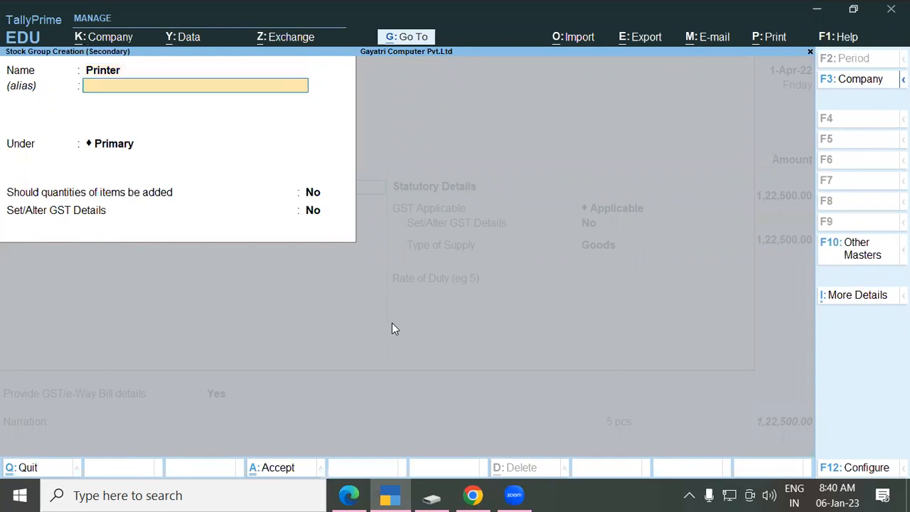
pyautogui.write('y')
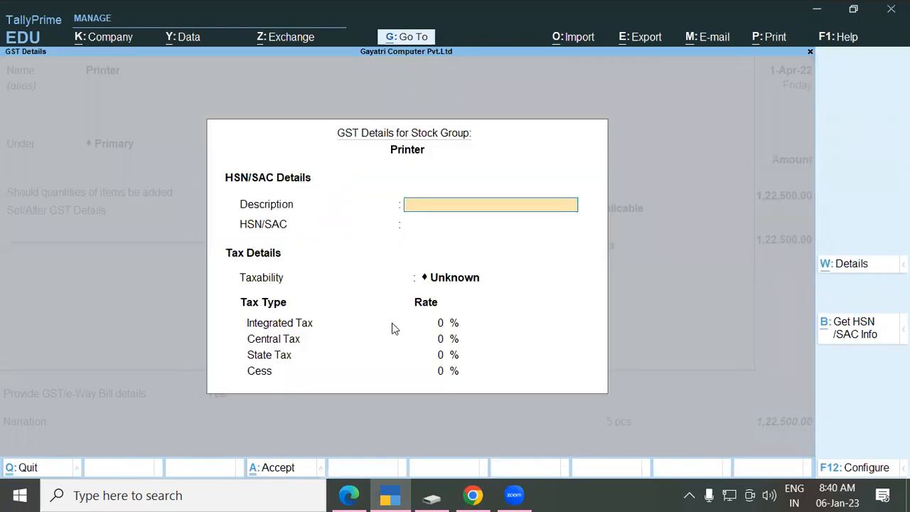
pyautogui.write('Printer')
pyautogui.press('Return')
pyautogui.write('81')
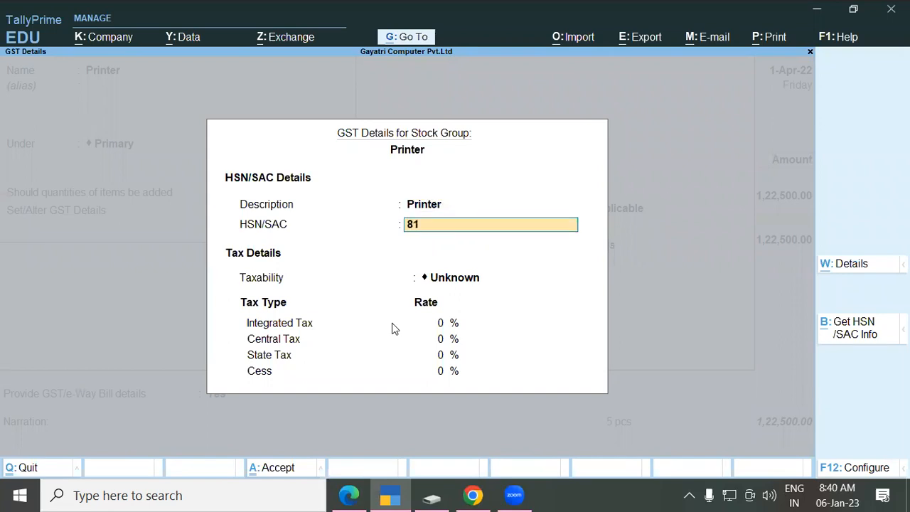
pyautogui.write('60')
pyautogui.press('Return')
pyautogui.press('t')
pyautogui.press('Return')
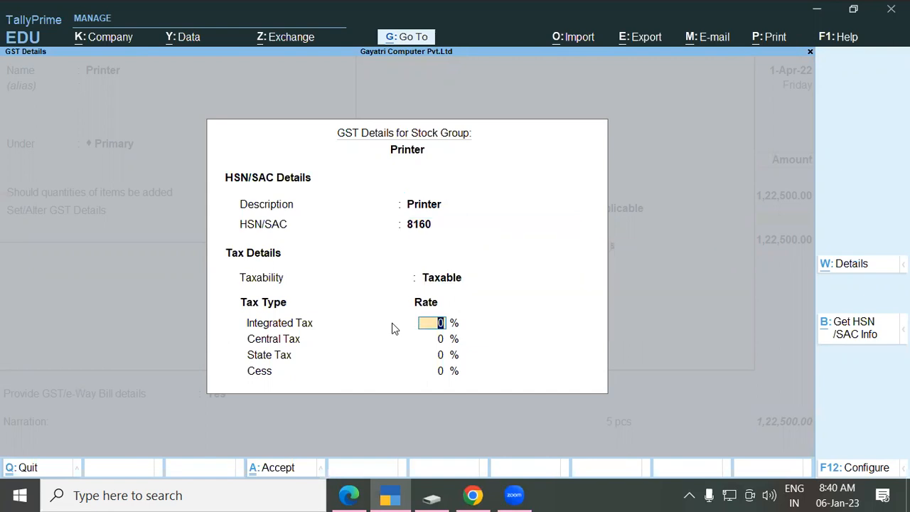
pyautogui.write('18')
pyautogui.press('Return')
pyautogui.press('Return')
pyautogui.press('Return')
pyautogui.press('Return')
pyautogui.press('Return')
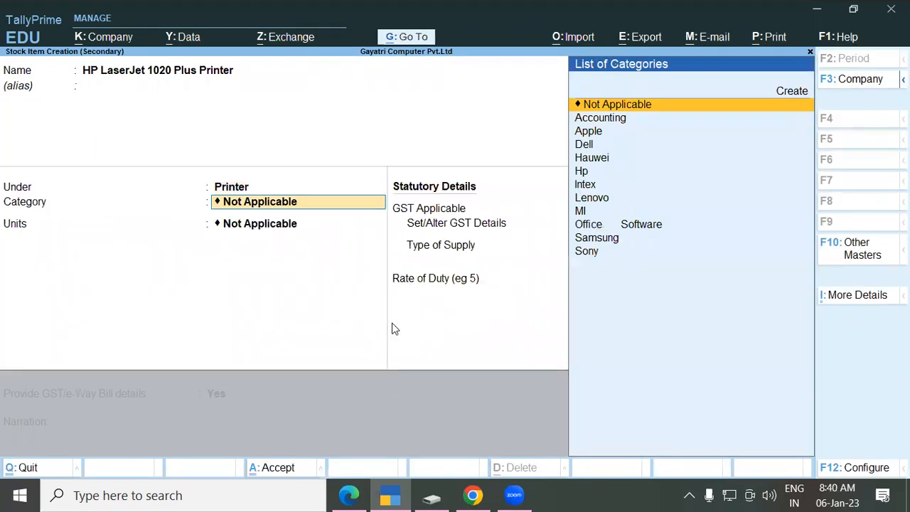
# Step: Set category Hp and units pcs, then save the printer stock item
pyautogui.write('Hp')
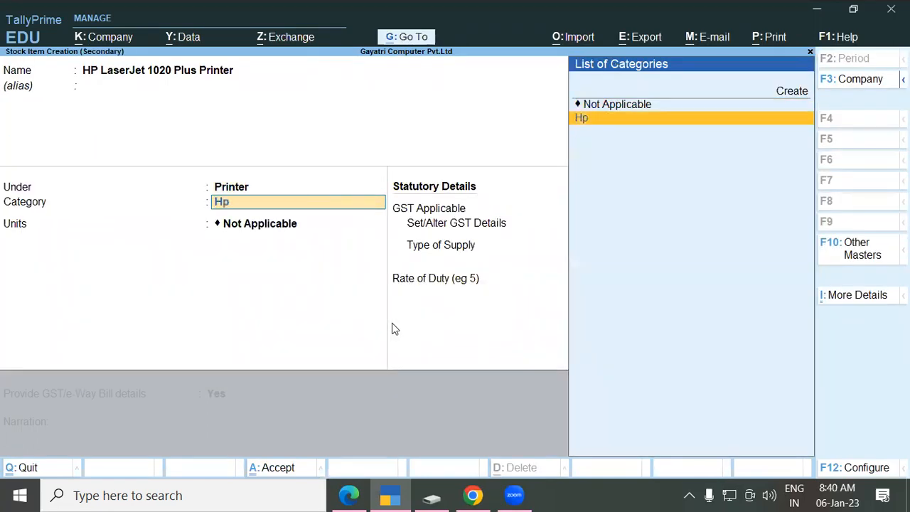
pyautogui.press('Return')
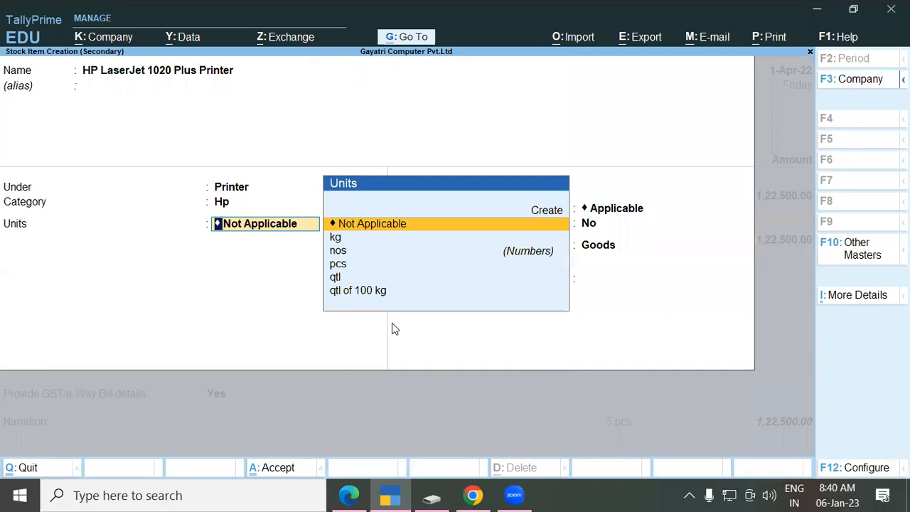
pyautogui.press('Down')
pyautogui.press('Down')
pyautogui.press('Down')
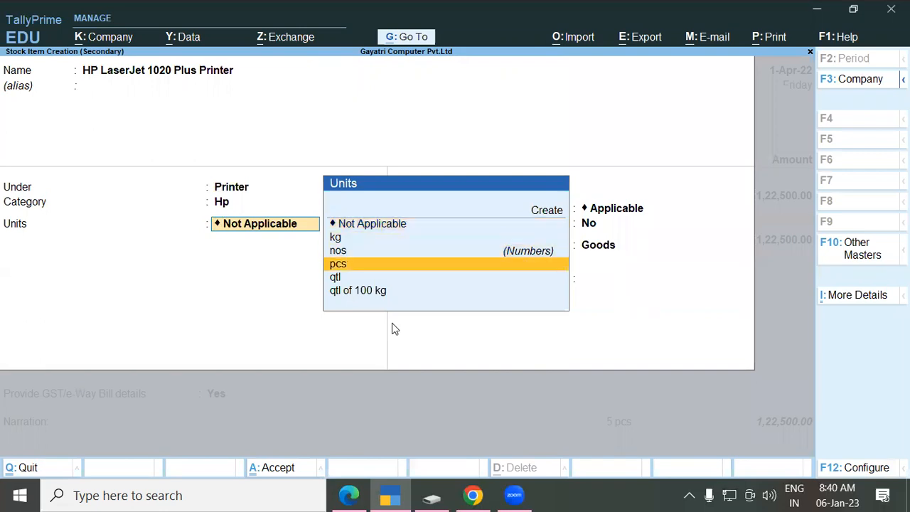
pyautogui.press('Return')
pyautogui.press('Return')
pyautogui.press('Return')
pyautogui.press('Return')
pyautogui.press('Return')
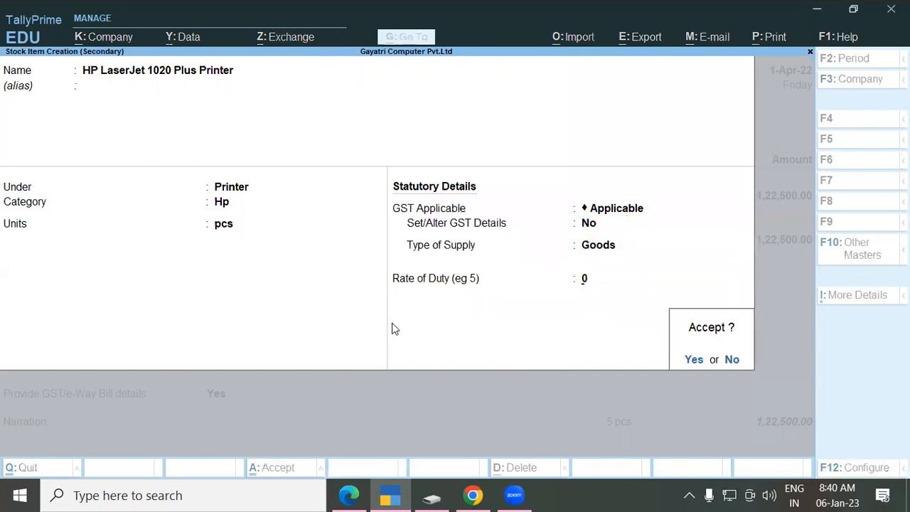
pyautogui.press('Return')
pyautogui.press('Down')
pyautogui.press('Down')
pyautogui.press('Down')
pyautogui.press('Return')
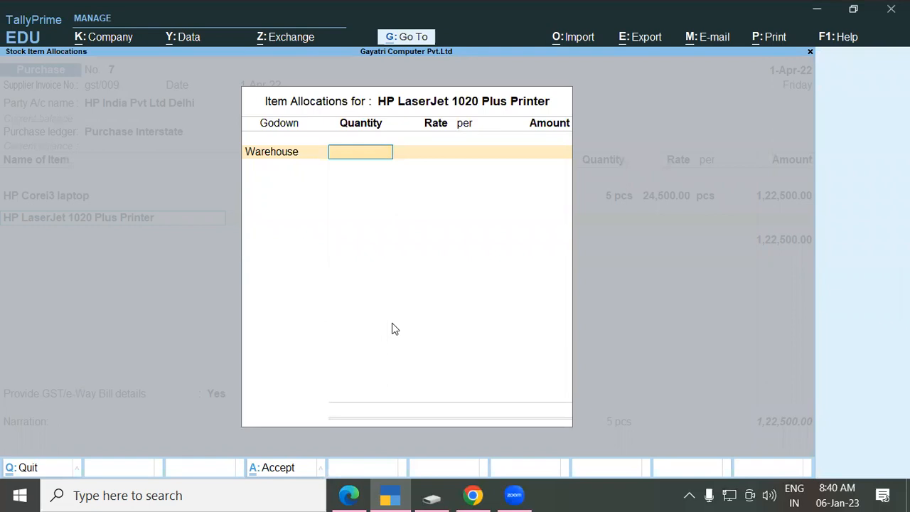
# Step: Enter 5 pcs of the printer at 8,200 each, adding a 41,000 line
pyautogui.write('5')
pyautogui.press('Return')
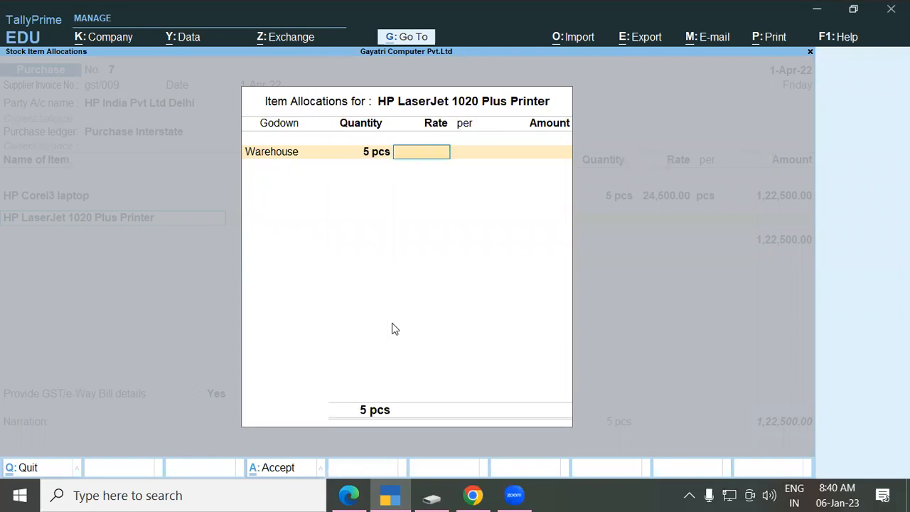
pyautogui.hotkey('alt', 'Tab')
pyautogui.hotkey('alt', 'Tab')
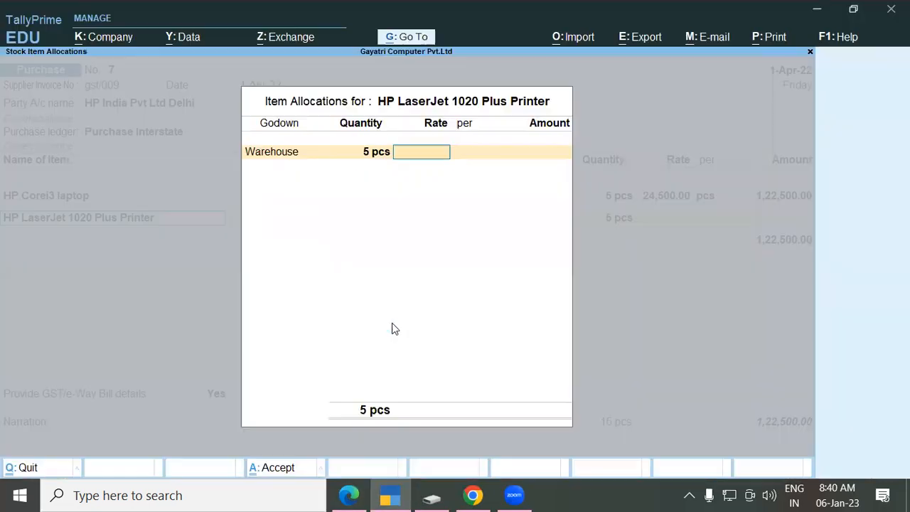
pyautogui.write('8,200')
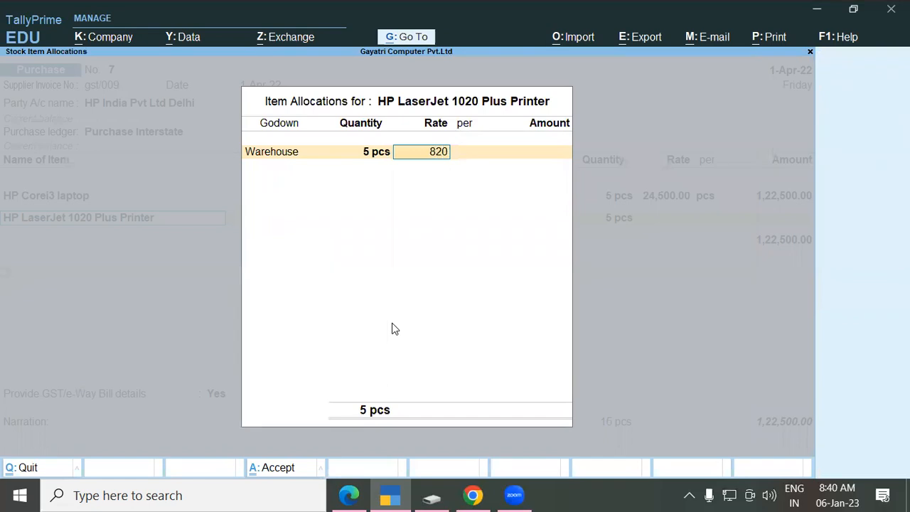
pyautogui.press('Return')
pyautogui.press('Return')
pyautogui.press('Return')
pyautogui.press('Return')
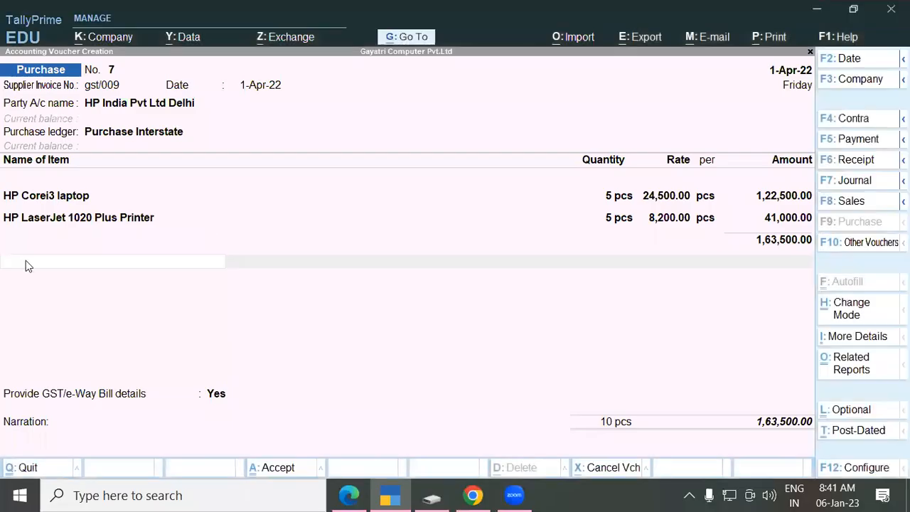
# Step: Add the Igst ledger line, after trying Central and State Tax, accepting 29,430.00
pyautogui.click(26, 260)
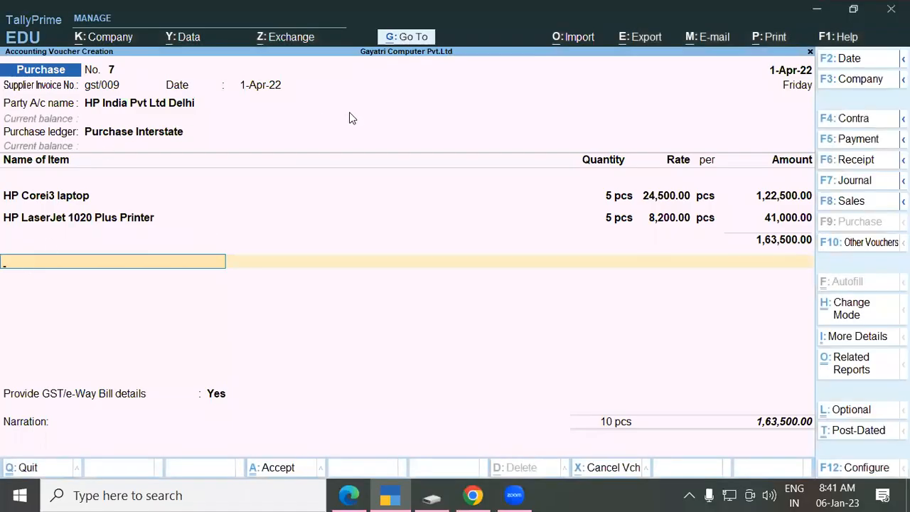
pyautogui.write('Cen')
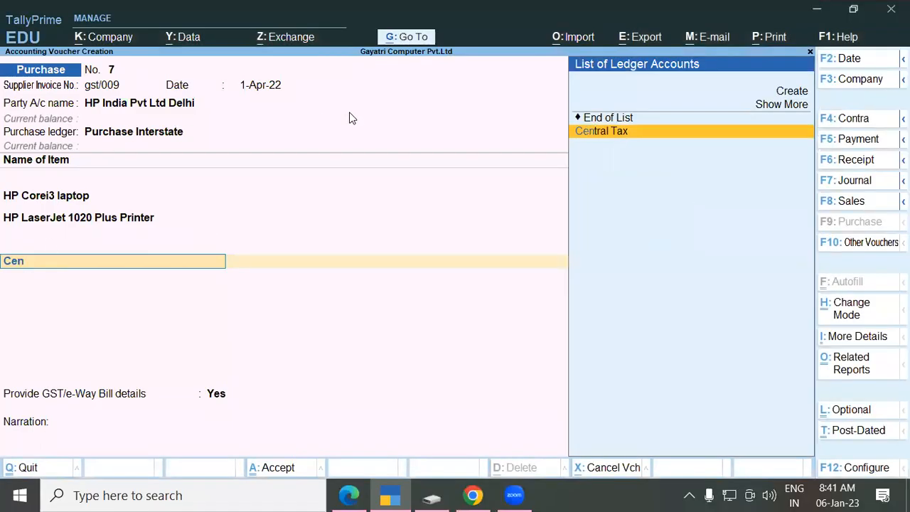
pyautogui.press('Return')
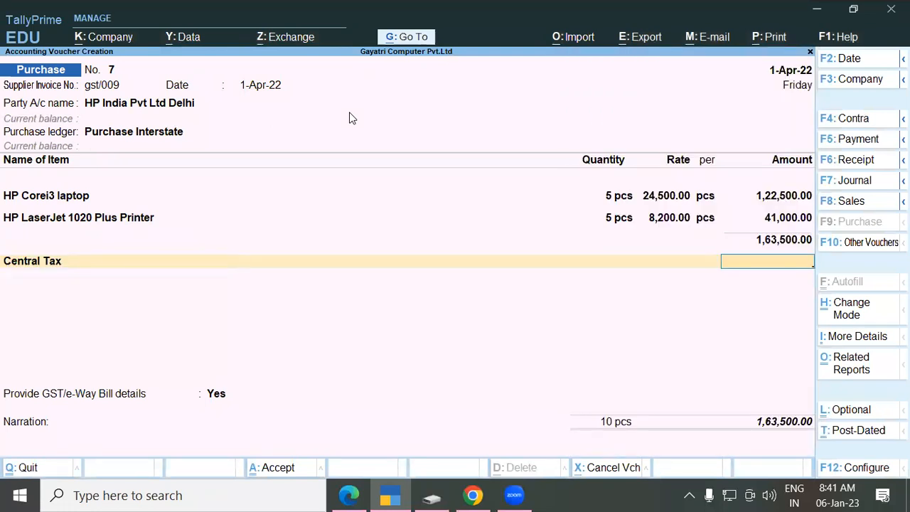
pyautogui.press('BackSpace')
pyautogui.write('Sta')
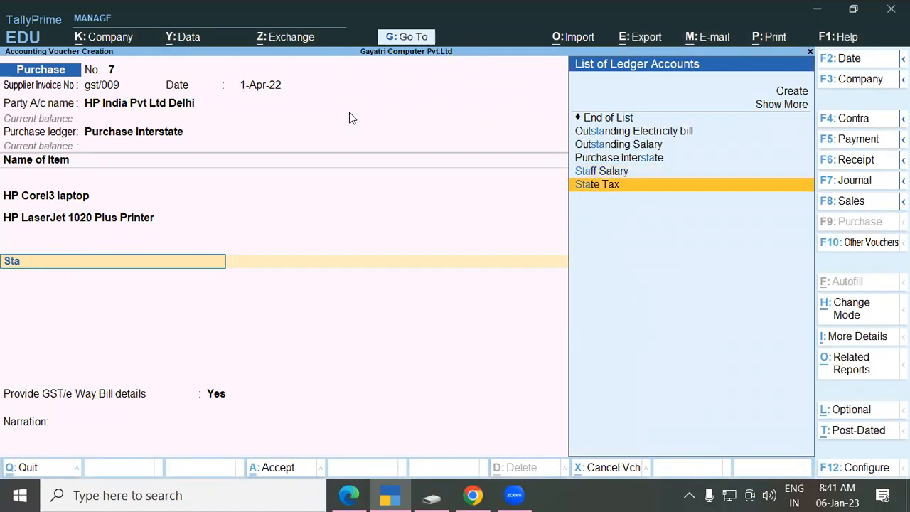
pyautogui.press('Return')
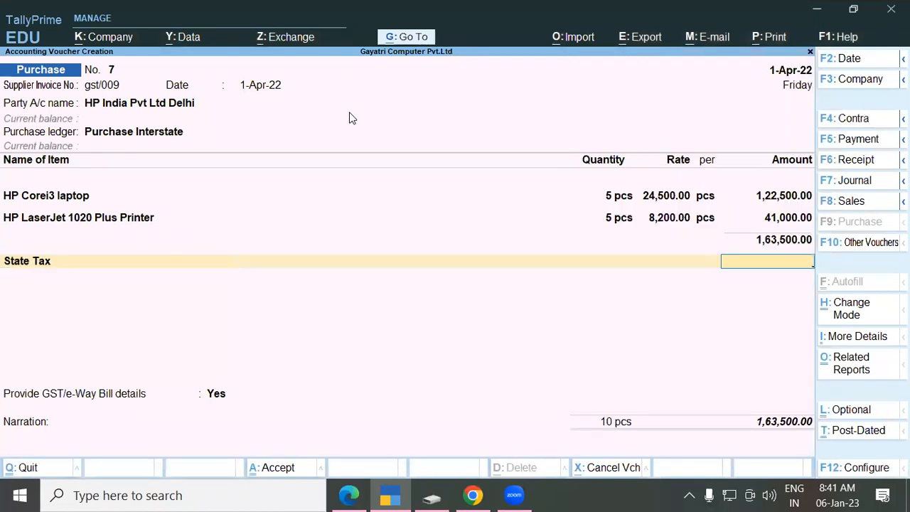
pyautogui.press('BackSpace')
pyautogui.write('Igs')
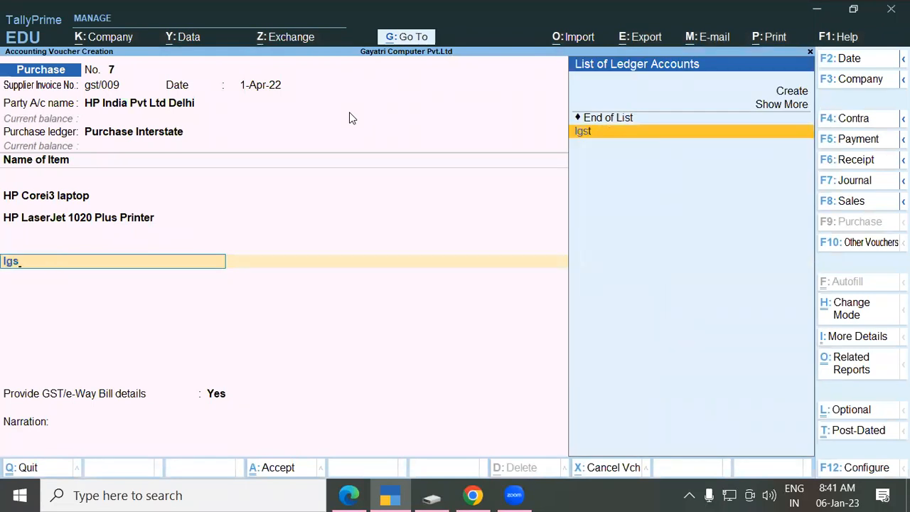
pyautogui.press('Return')
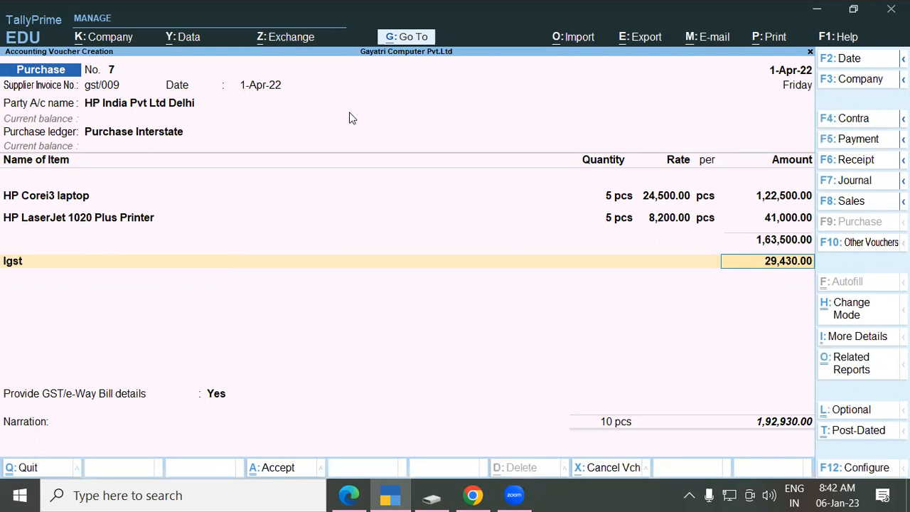
pyautogui.press('Return')
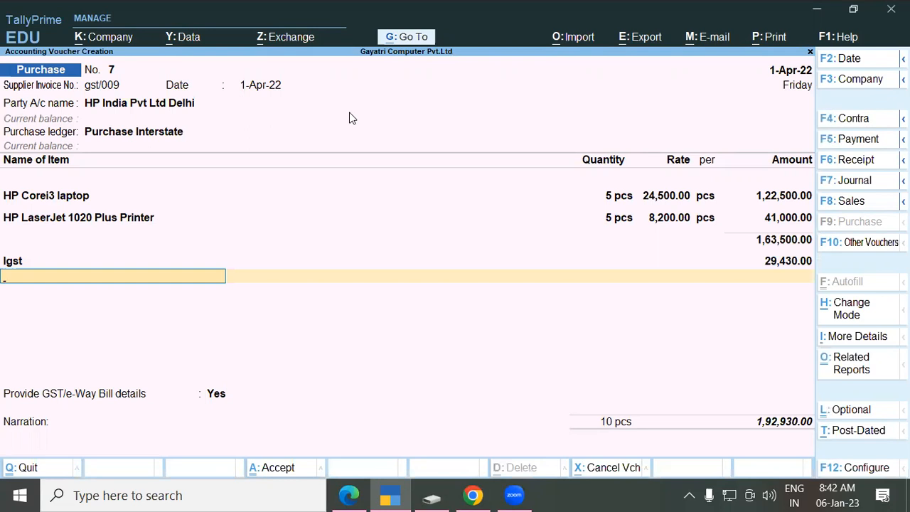
# Step: Decline GST/e-Way Bill details, save voucher 7 with bill reference gst/009, and reopen it for printing
pyautogui.press('Return')
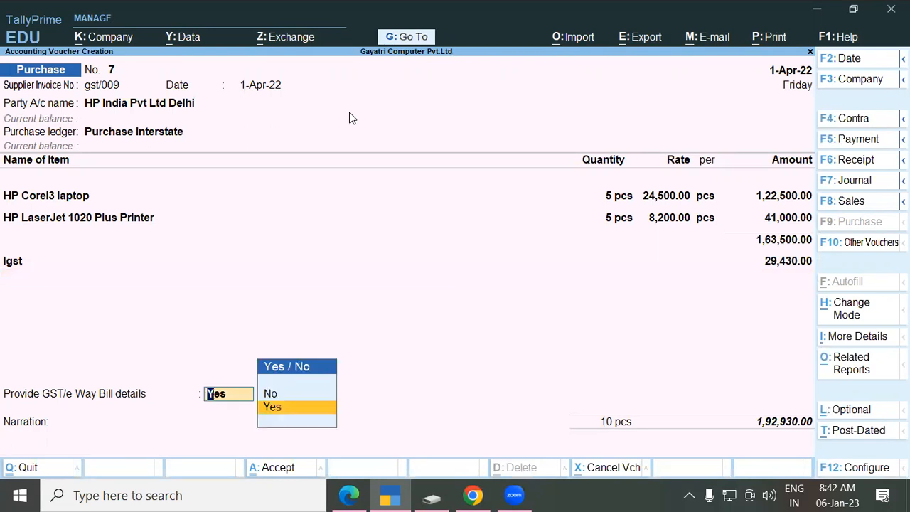
pyautogui.press('Up')
pyautogui.press('Return')
pyautogui.press('Return')
pyautogui.press('Return')
pyautogui.press('Return')
pyautogui.press('Return')
pyautogui.press('Return')
pyautogui.press('Return')
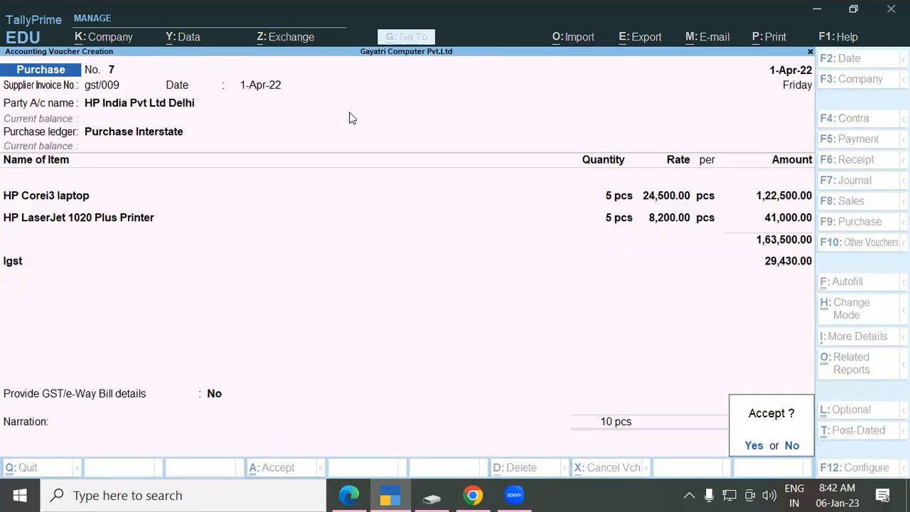
pyautogui.press('Return')
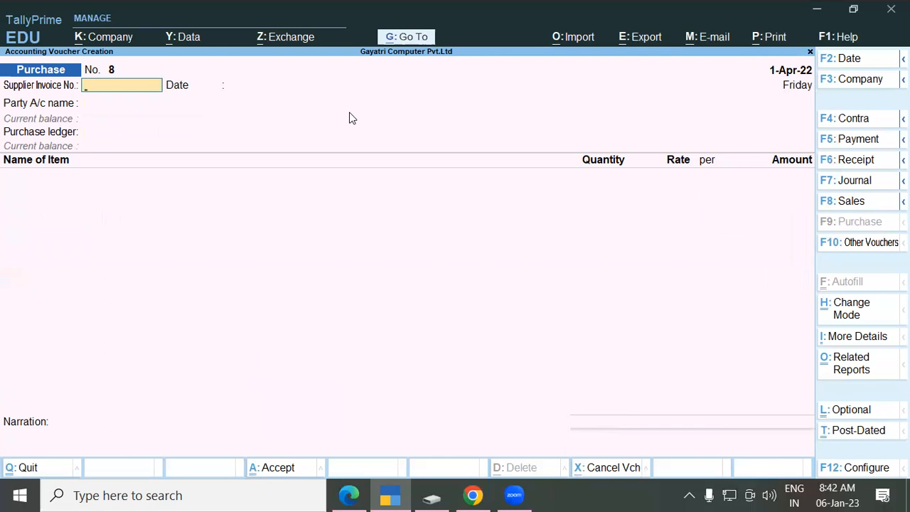
pyautogui.press('pageup')
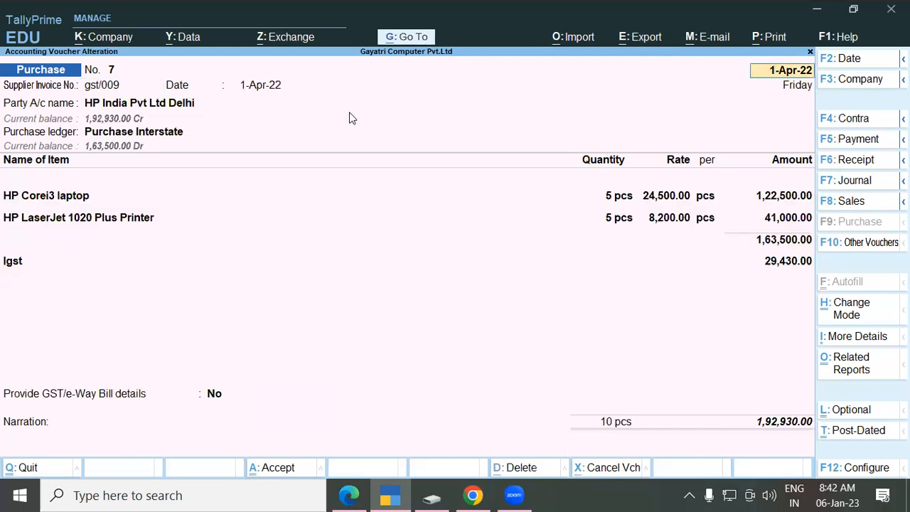
pyautogui.hotkey('alt', 'p')
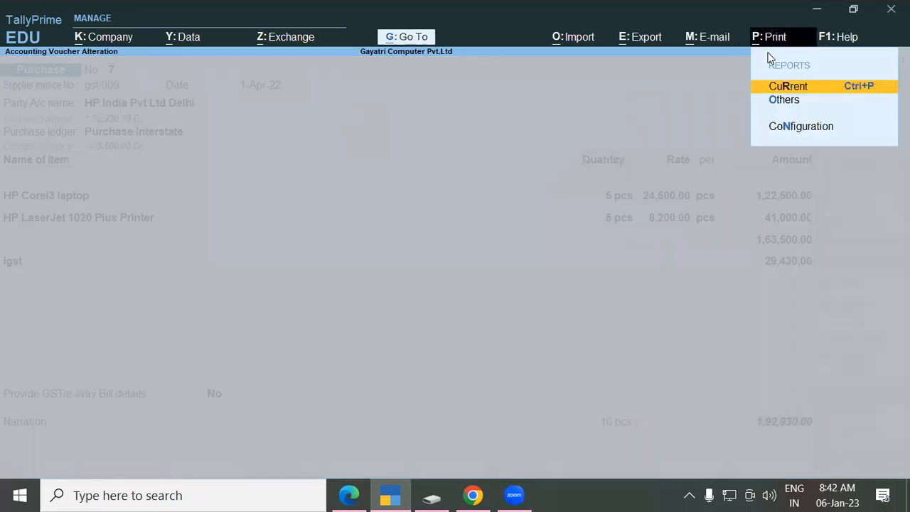
# Step: Preview the current voucher as an INVOICE and zoom the preview to full size
pyautogui.click(844, 88)
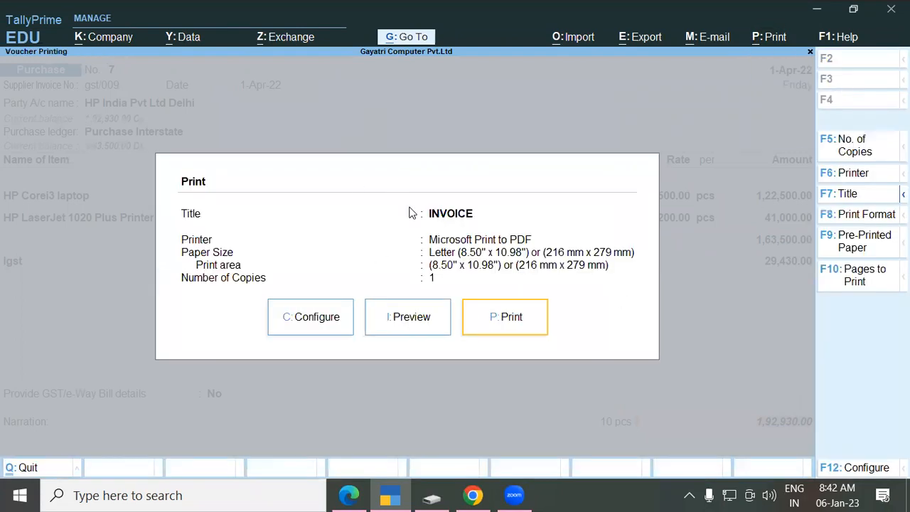
pyautogui.click(419, 320)
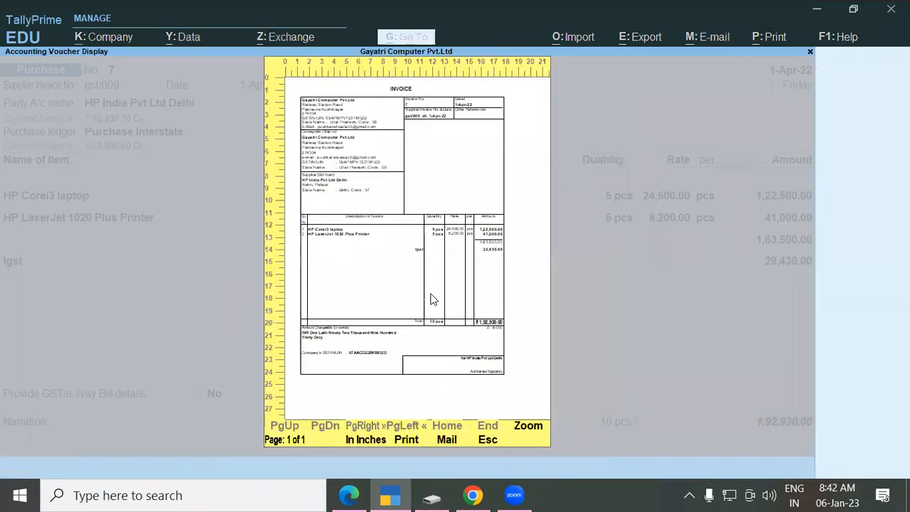
pyautogui.click(523, 429)
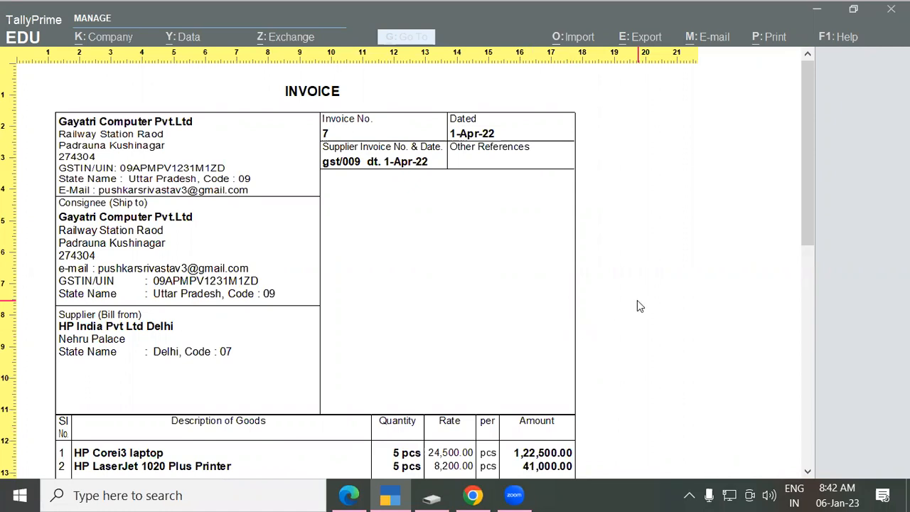
pyautogui.moveTo(804, 187); pyautogui.dragTo(806, 301)
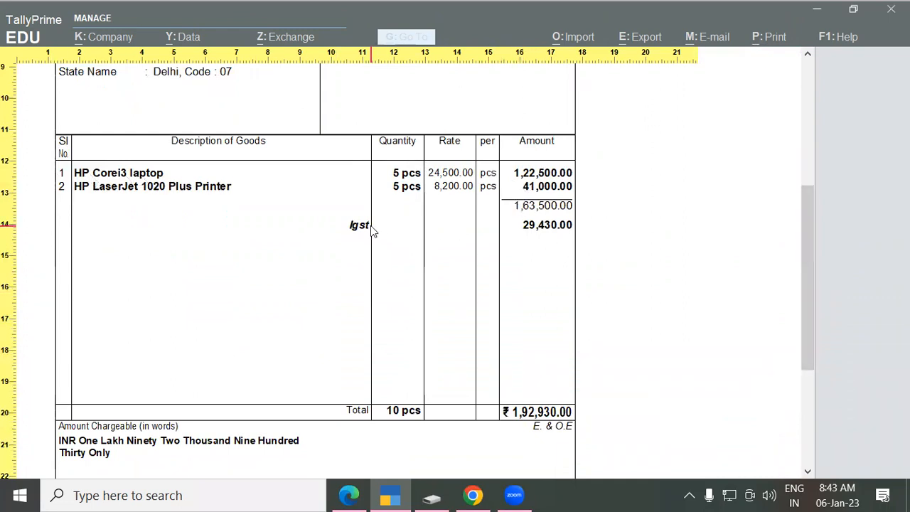
pyautogui.moveTo(805, 291); pyautogui.dragTo(803, 337)
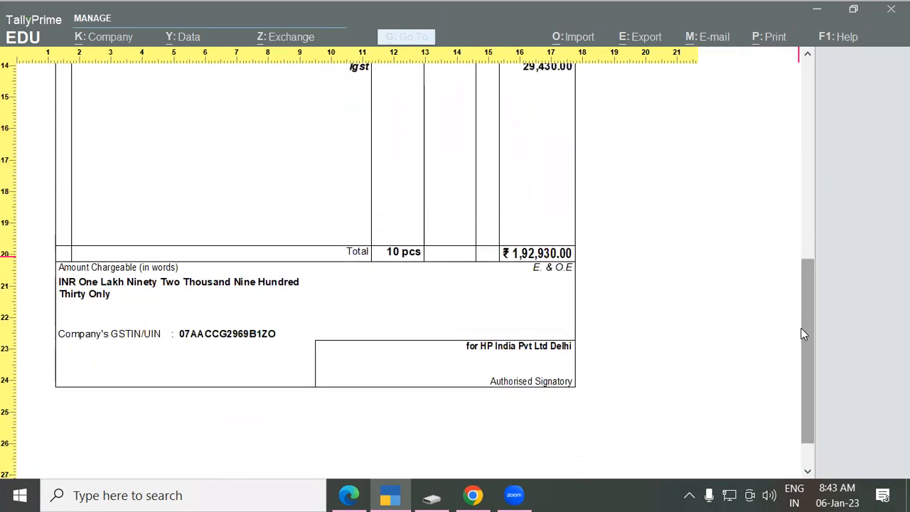
pyautogui.scroll(3, 796, 271)
pyautogui.scroll(5, 792, 248)
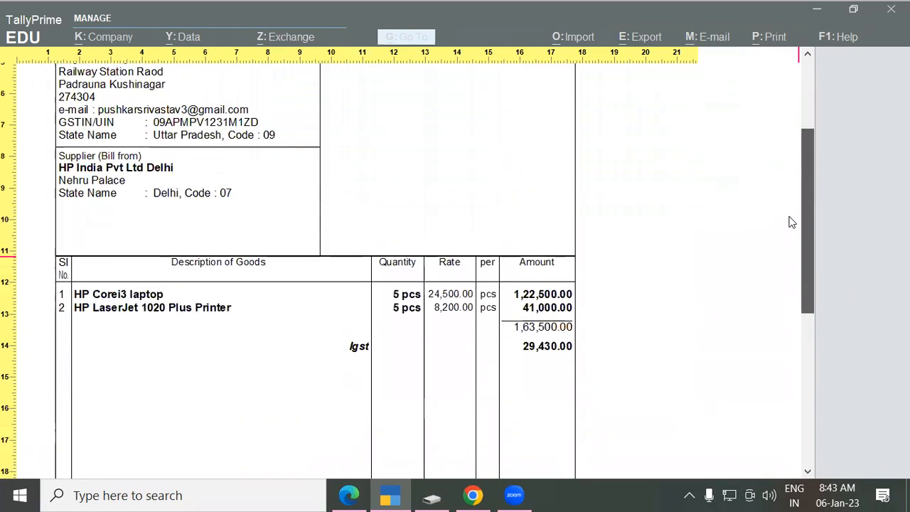
pyautogui.scroll(4, 791, 223)
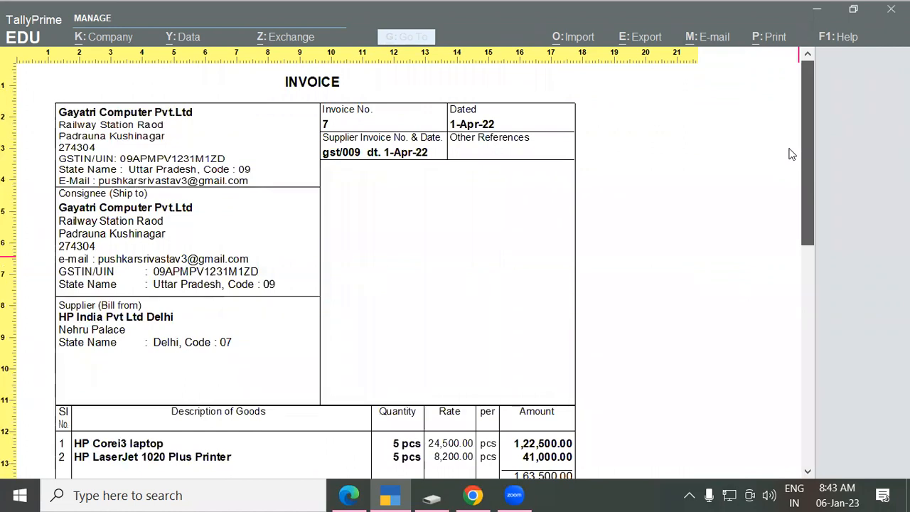
pyautogui.scroll(-10, 778, 260)
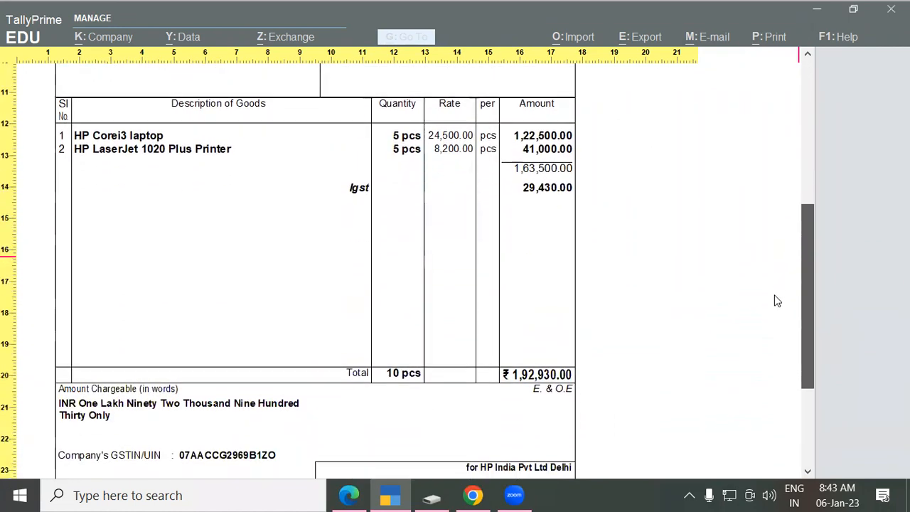
pyautogui.scroll(10, 773, 354)
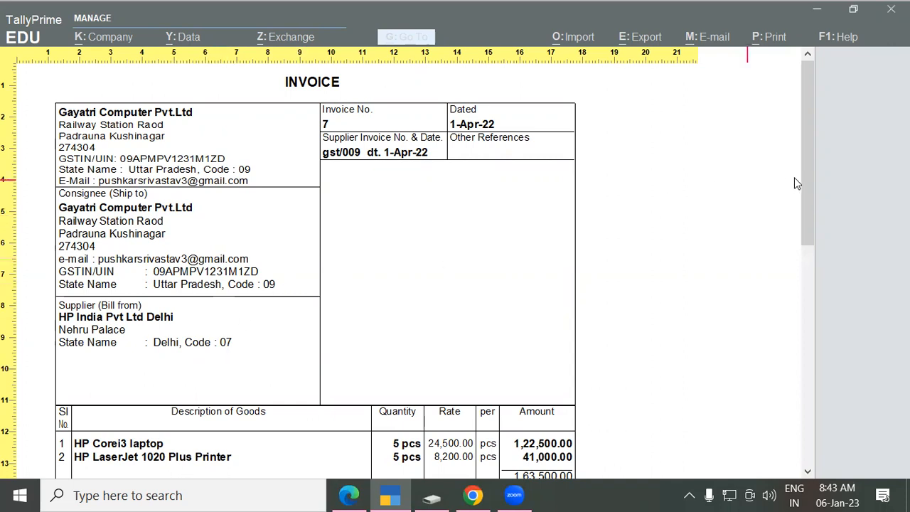
pyautogui.moveTo(806, 184); pyautogui.dragTo(804, 247)
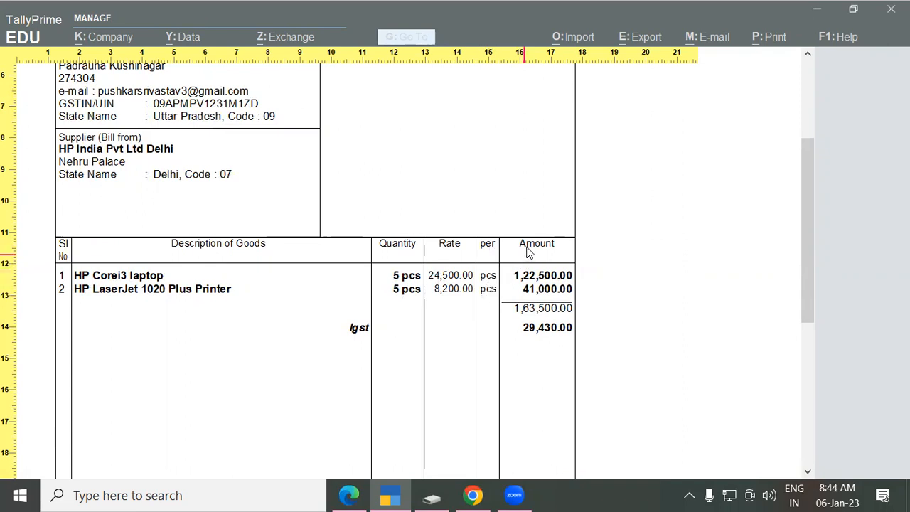
pyautogui.scroll(-3, 809, 227)
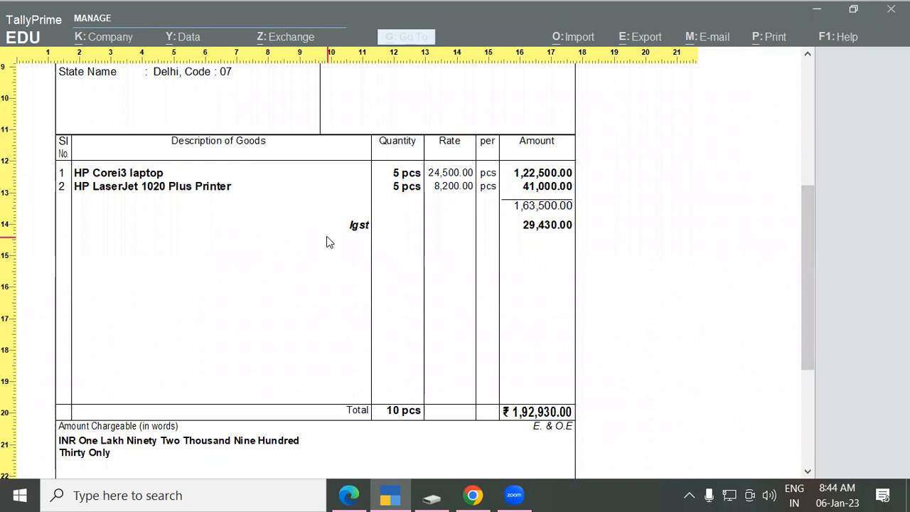
pyautogui.moveTo(805, 283); pyautogui.dragTo(810, 361)
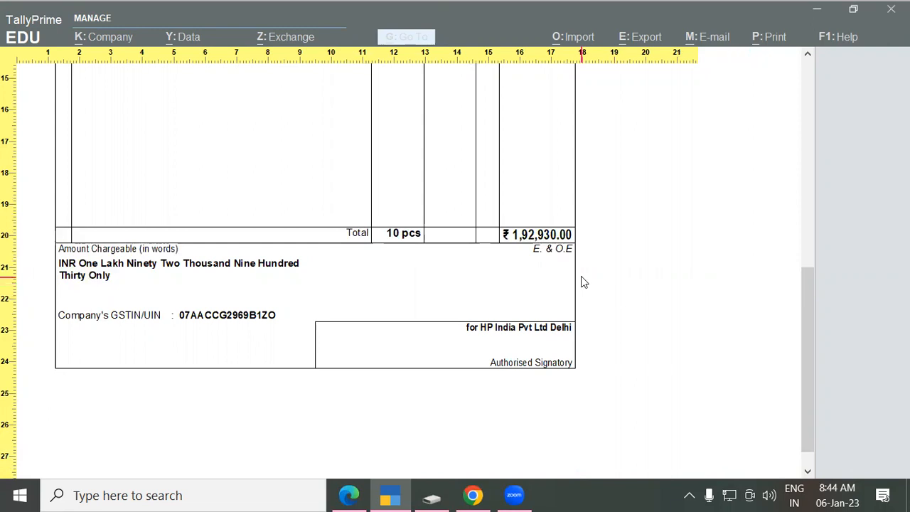
pyautogui.scroll(1, 611, 264)
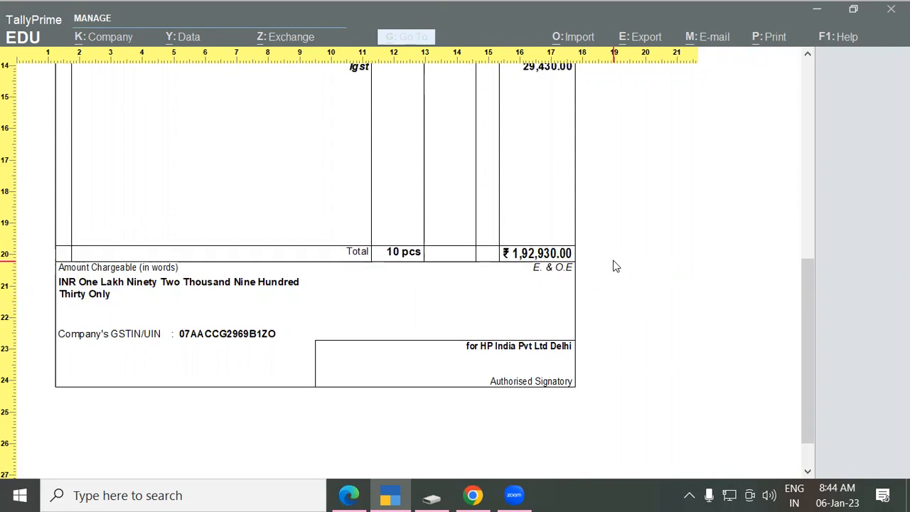
pyautogui.scroll(5, 611, 253)
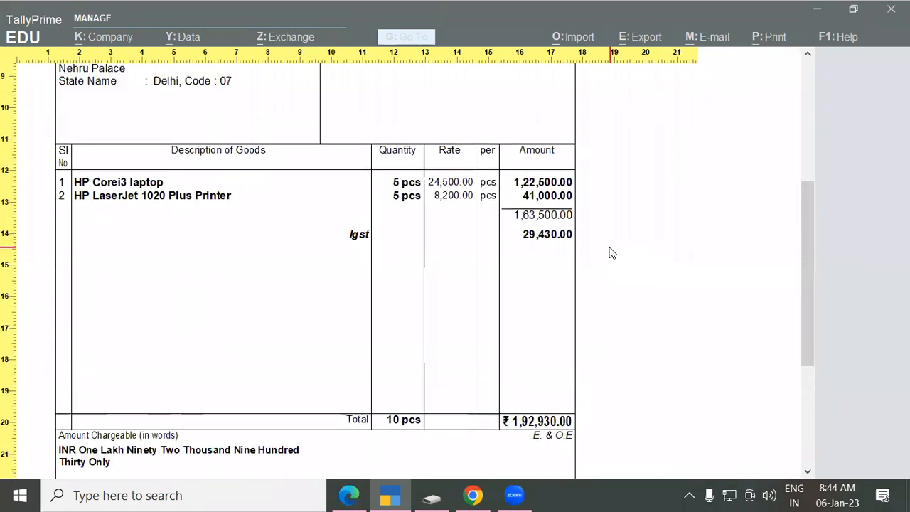
pyautogui.scroll(2, 611, 253)
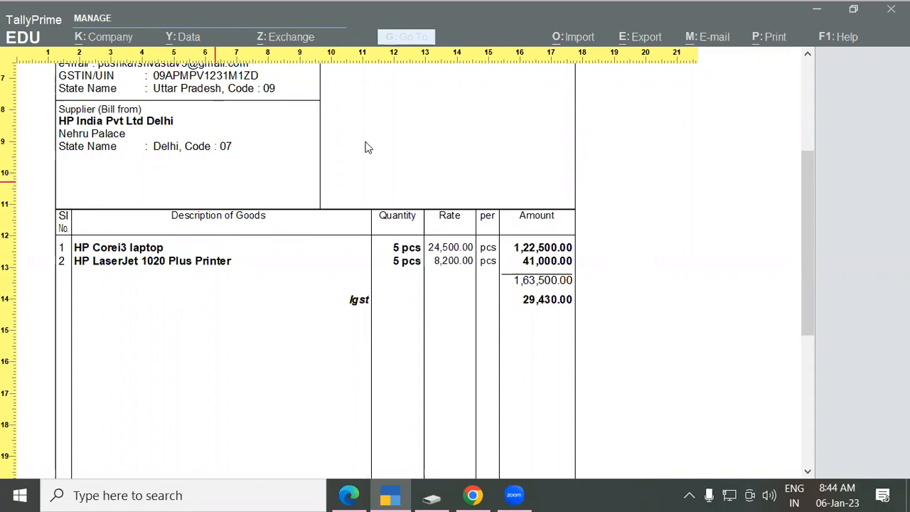
# Step: Close the invoice preview and save purchase voucher 7 with Ctrl+A
pyautogui.press('Escape')
pyautogui.press('Escape')
pyautogui.press('Escape')
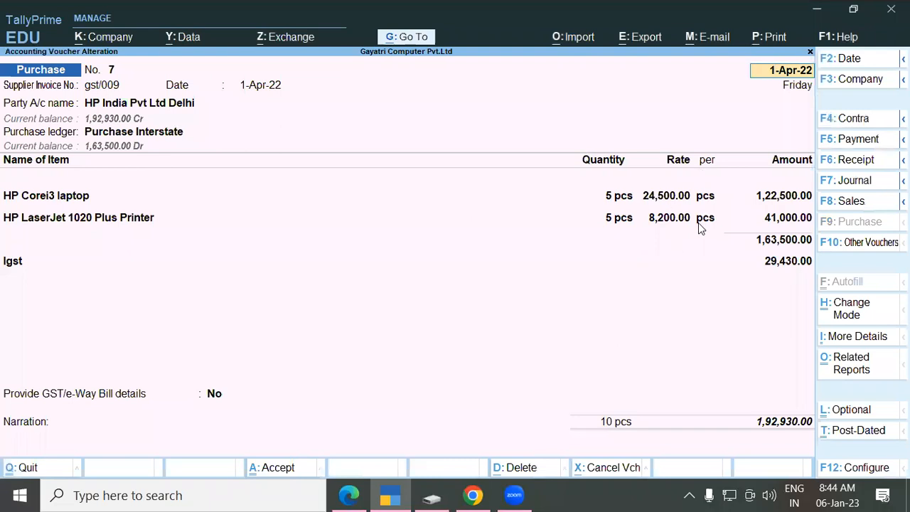
pyautogui.press('ctrl')
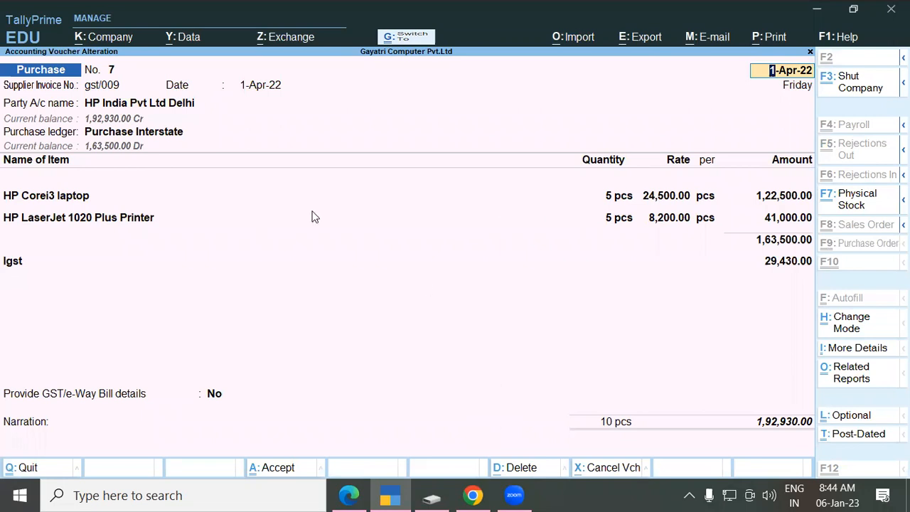
pyautogui.hotkey('ctrl', 'a')
# Step: Return to the Gateway of Tally and highlight the exercise 7 heading in the course PDF
pyautogui.press('Escape')
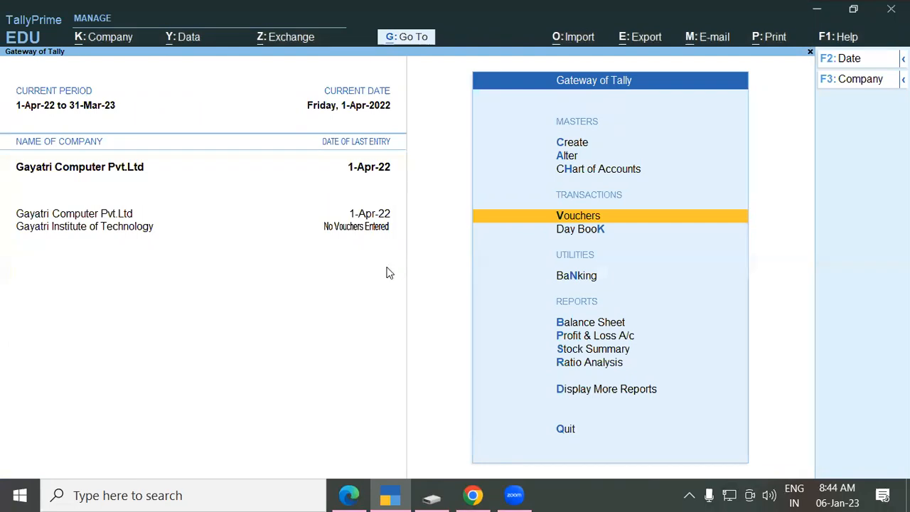
pyautogui.hotkey('alt', 'Tab')
pyautogui.moveTo(140, 274); pyautogui.dragTo(287, 295)
# Step: Highlight exercise 7's inter-state purchase description from I Ball Technology Maharashtra
pyautogui.click(286, 295)
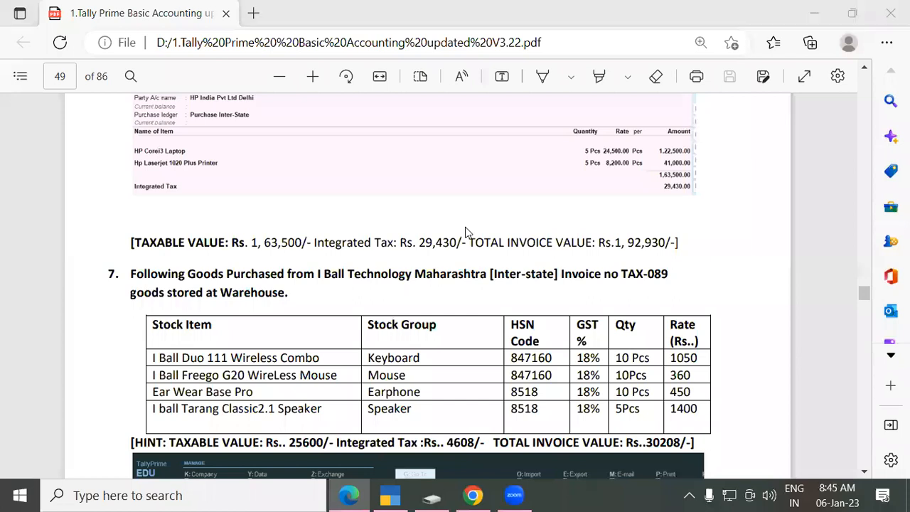
pyautogui.scroll(-3, 202, 305)
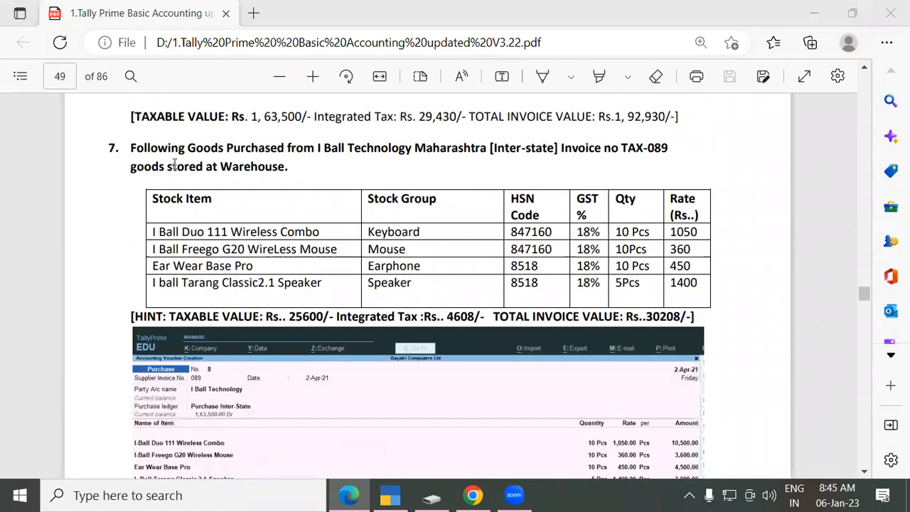
pyautogui.moveTo(133, 148); pyautogui.dragTo(298, 177)
pyautogui.click(133, 147)
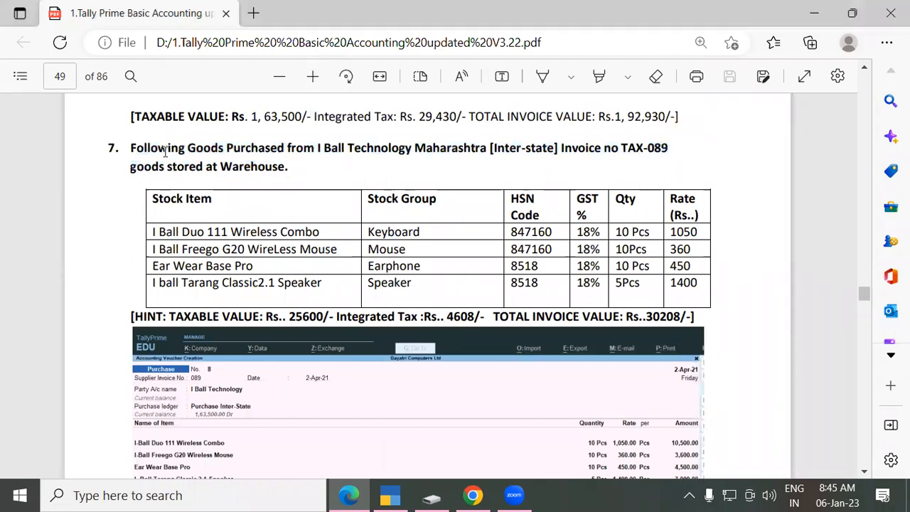
pyautogui.moveTo(133, 148); pyautogui.dragTo(268, 165)
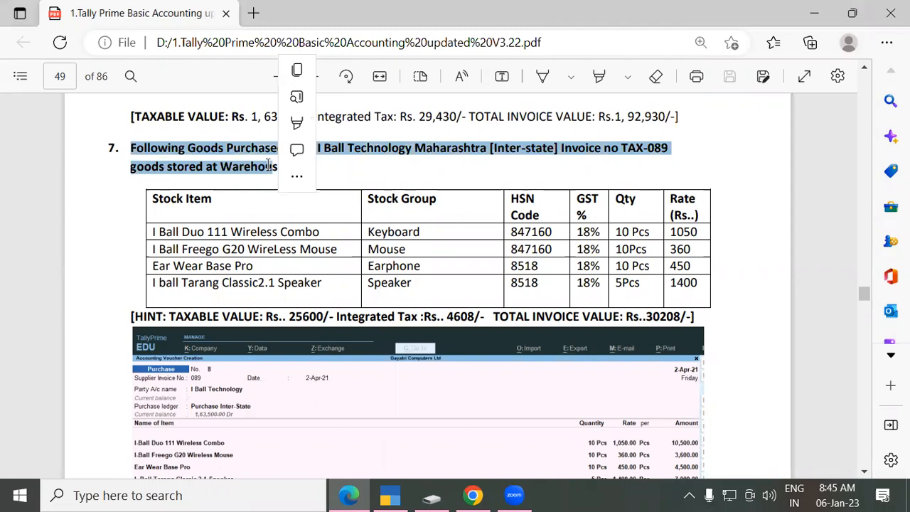
pyautogui.click(268, 166)
pyautogui.moveTo(143, 155); pyautogui.dragTo(299, 170)
pyautogui.click(298, 170)
# Step: Scroll down the PDF to the Separate Discount Column In Invoice heading and highlight it
pyautogui.scroll(-3, 271, 204)
pyautogui.scroll(-1, 273, 214)
pyautogui.scroll(2, 326, 259)
pyautogui.scroll(-3, 312, 256)
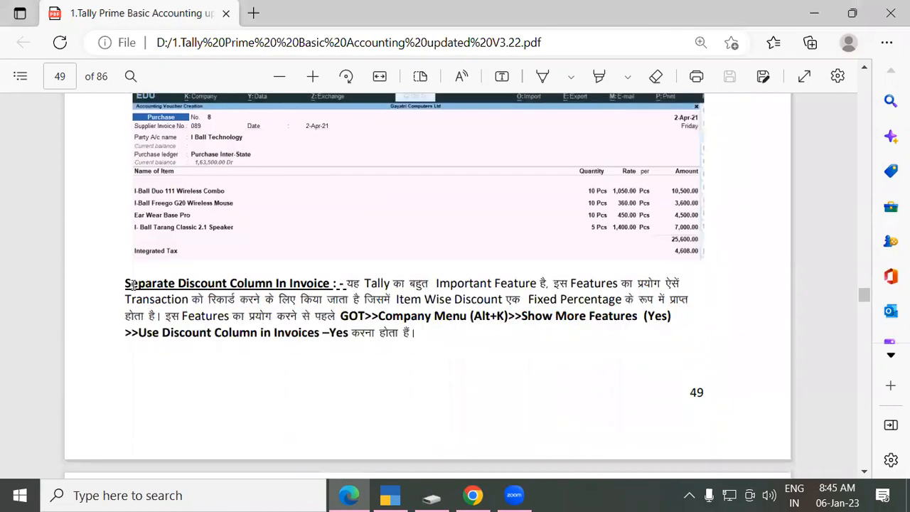
pyautogui.moveTo(125, 285); pyautogui.dragTo(307, 283)
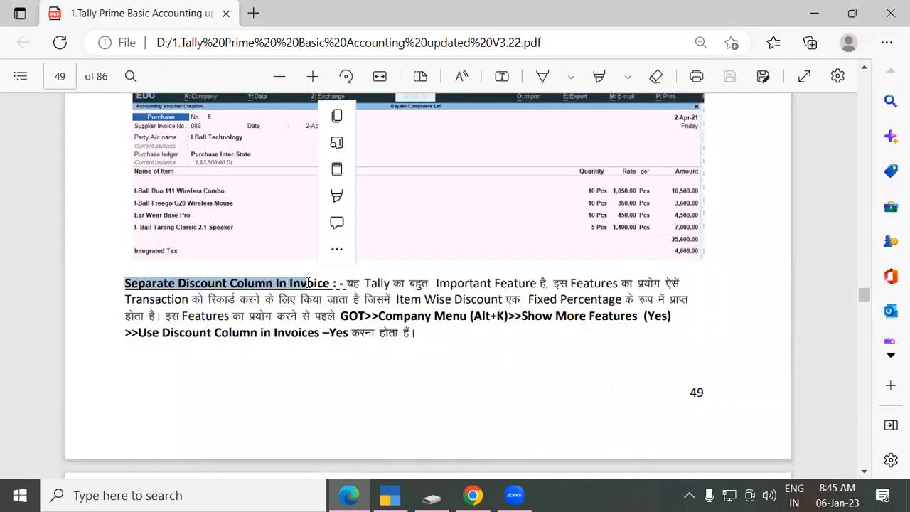
pyautogui.click(308, 282)
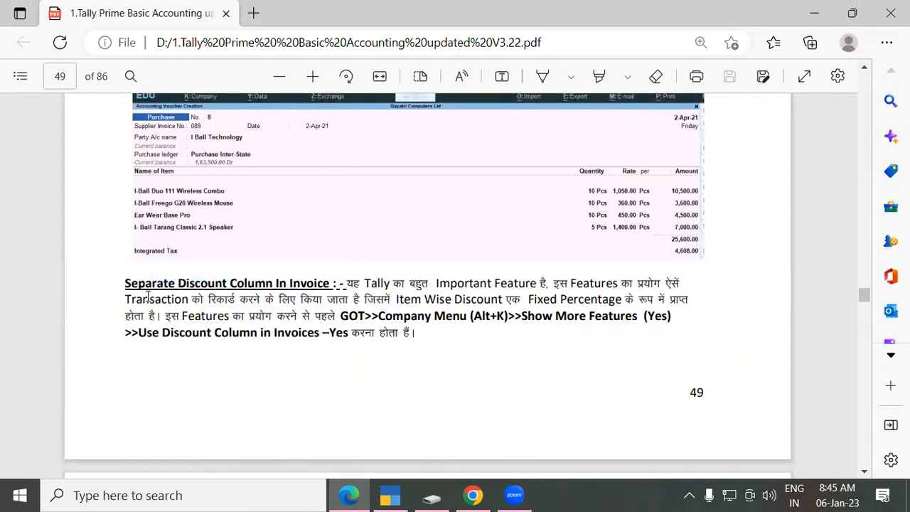
pyautogui.scroll(-1, 164, 291)
pyautogui.moveTo(125, 220); pyautogui.dragTo(310, 220)
pyautogui.click(310, 220)
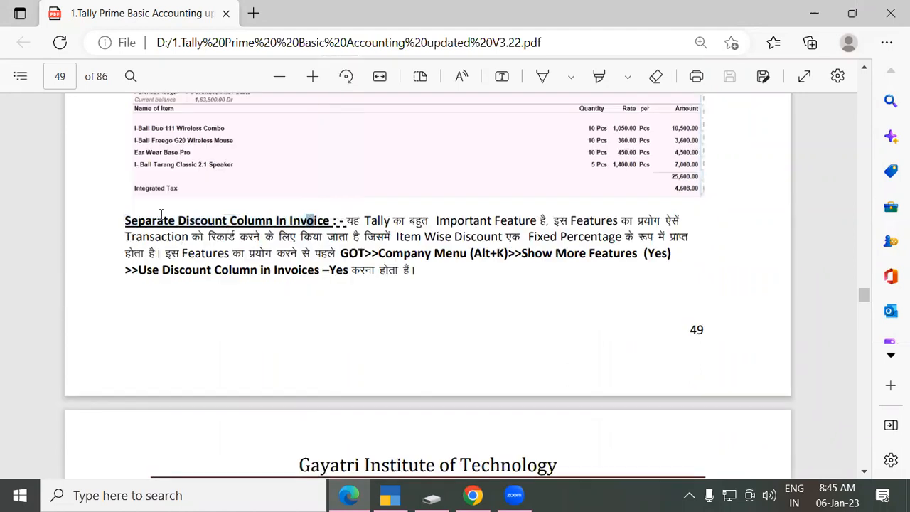
# Step: Scroll to page 51, highlighting the Round Off and Discount Ledger In Voucher sections
pyautogui.scroll(-4, 206, 262)
pyautogui.scroll(-10, 206, 263)
pyautogui.moveTo(125, 224); pyautogui.dragTo(260, 235)
pyautogui.scroll(-5, 234, 249)
pyautogui.scroll(-5, 233, 248)
pyautogui.moveTo(126, 290); pyautogui.dragTo(276, 307)
pyautogui.scroll(-2, 275, 297)
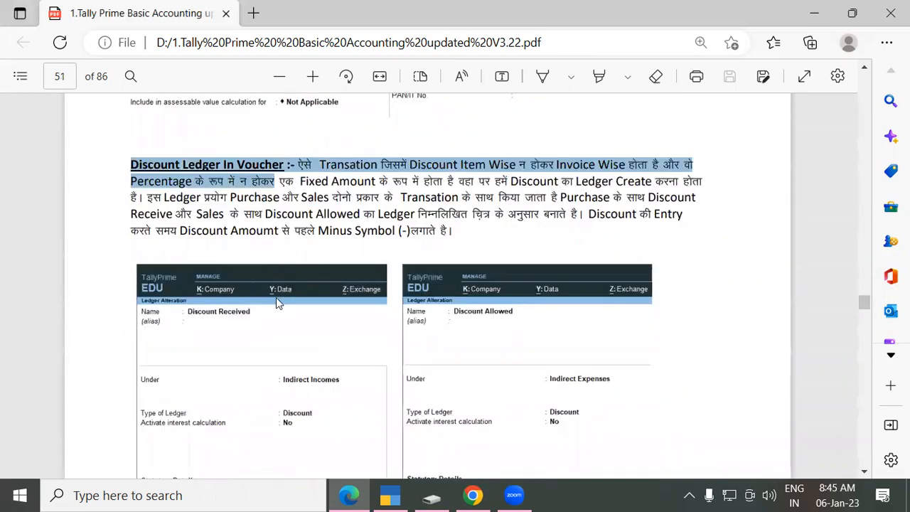
pyautogui.click(264, 230)
pyautogui.scroll(3, 263, 229)
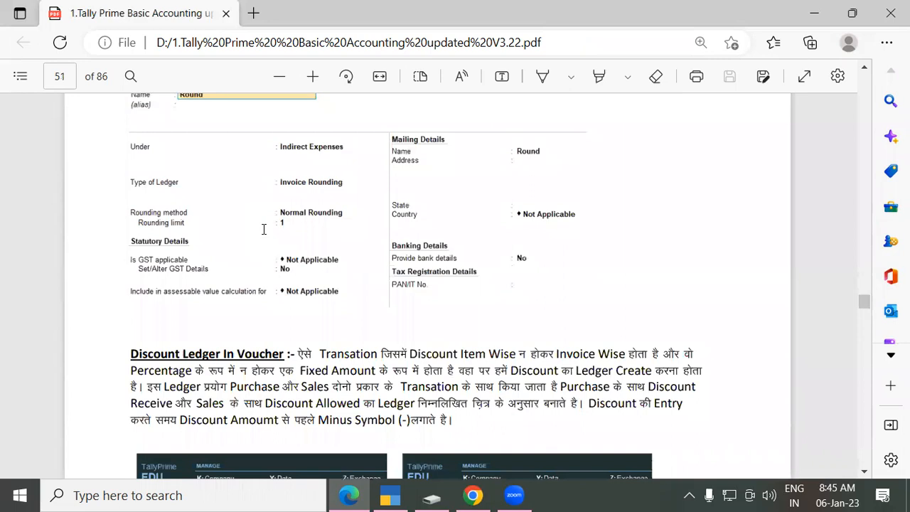